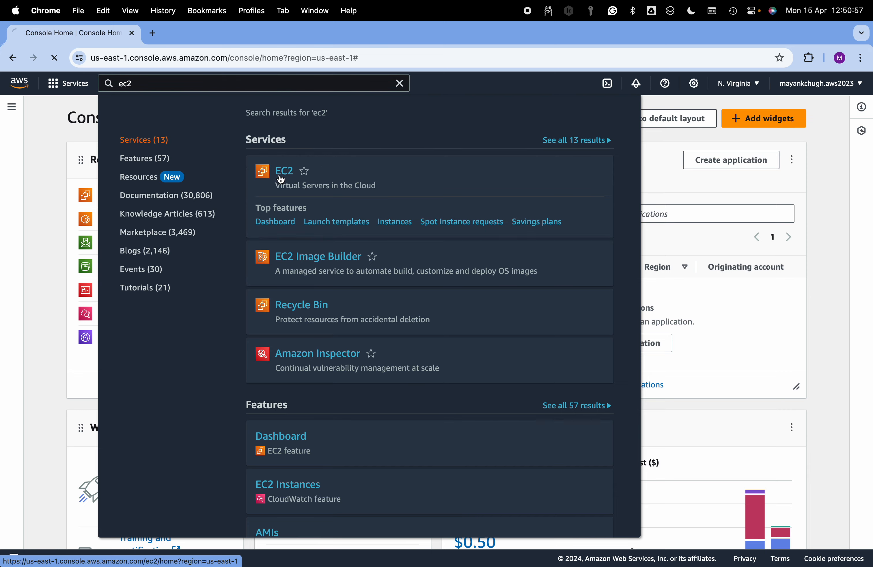
Open EC2 and begin launching an instance with the Ubuntu Server 20.04 LTS (HVM), SSD Volume Type image
click(280, 179)
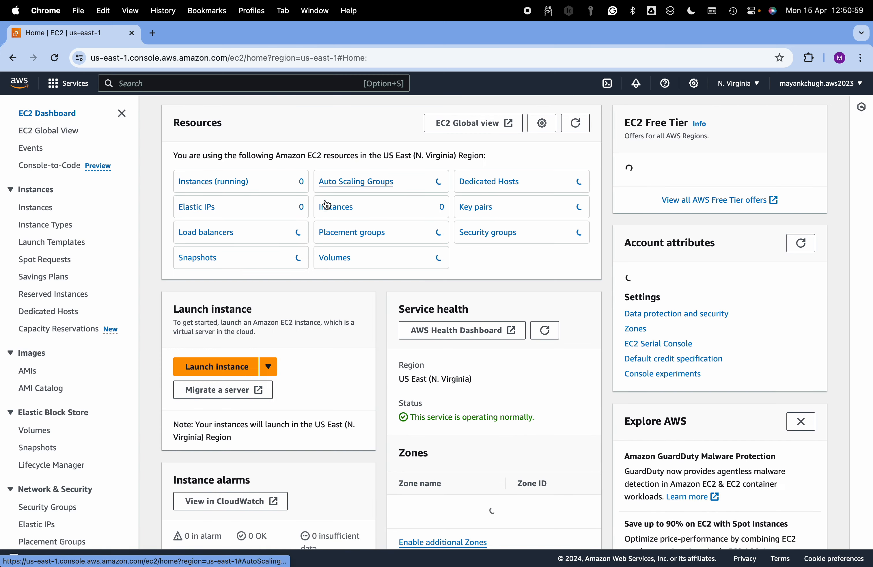
click(221, 367)
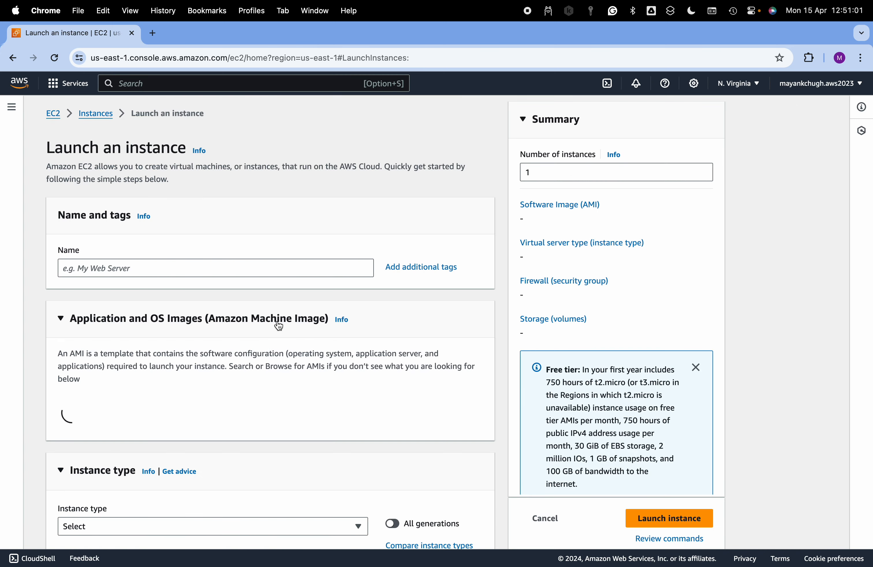
scroll(184, 441, down, 3)
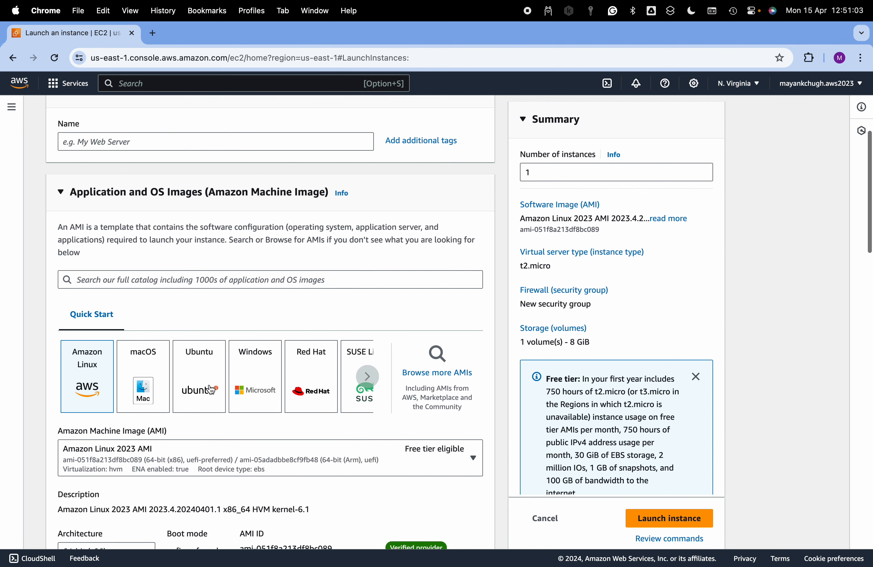
click(200, 394)
scroll(212, 388, down, 3)
click(267, 353)
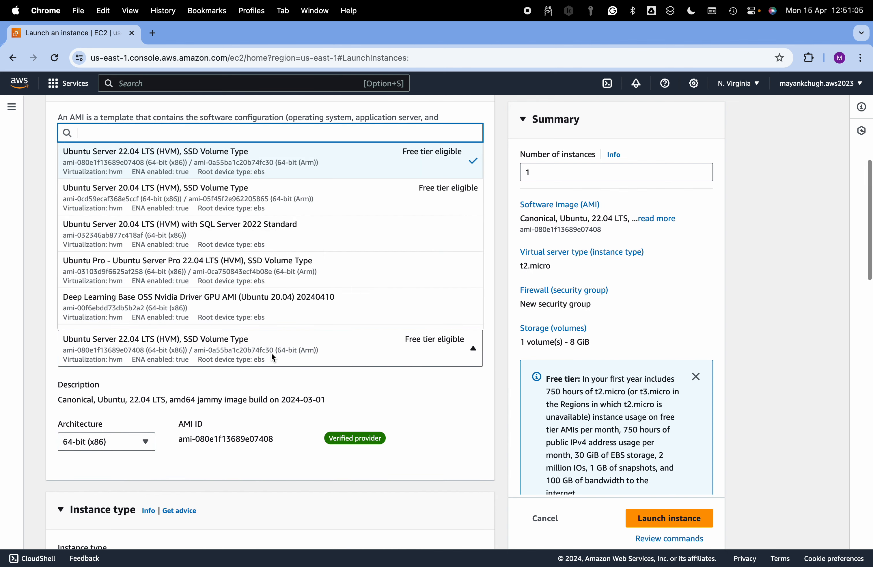
click(252, 194)
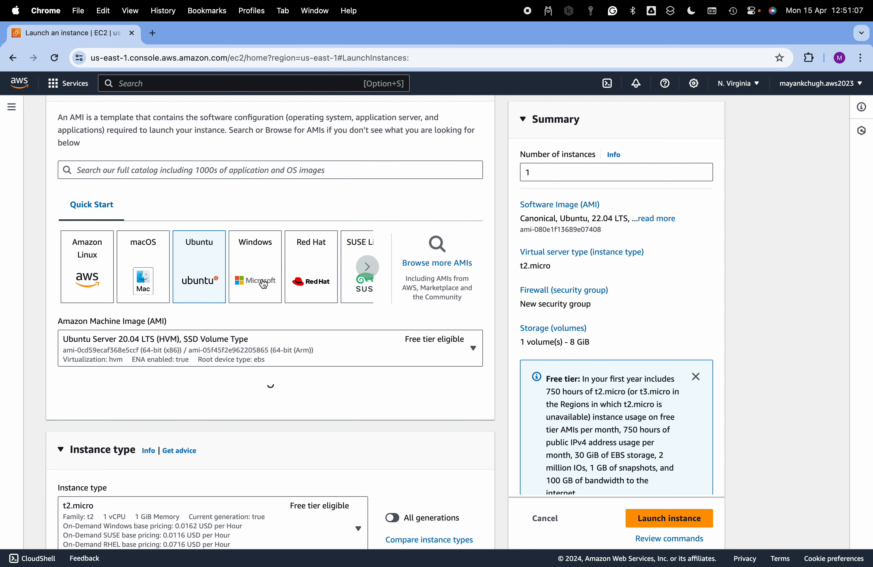
Set the new instance's type to t2.large
scroll(259, 279, down, 2)
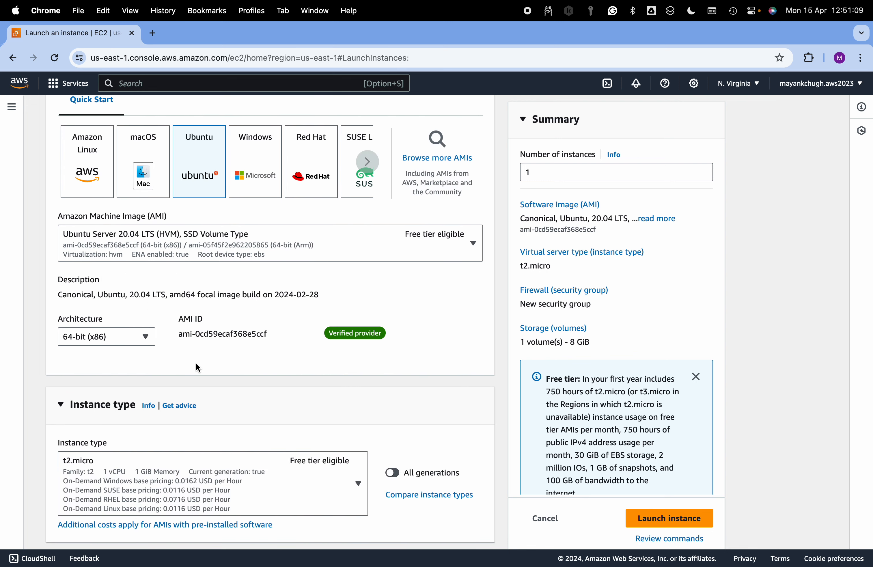
scroll(196, 363, down, 2)
click(178, 409)
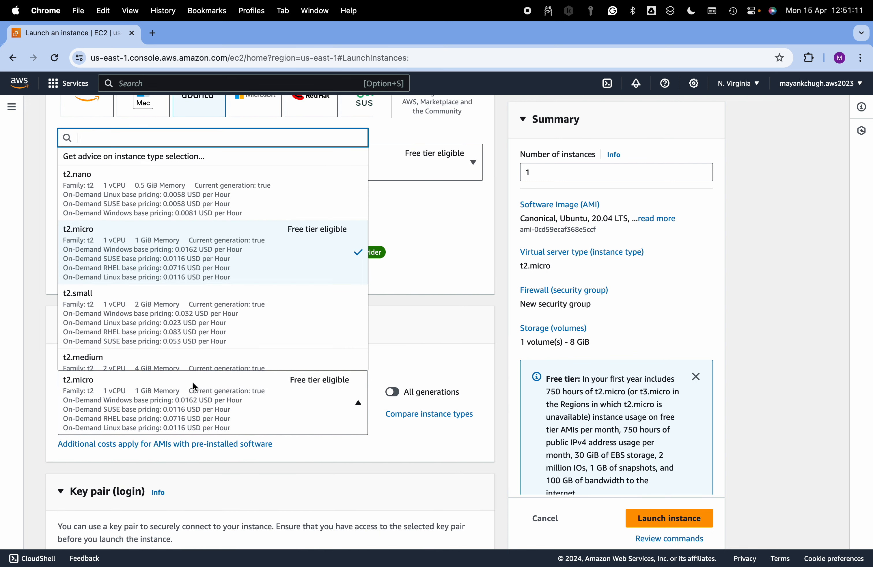
scroll(197, 342, down, 4)
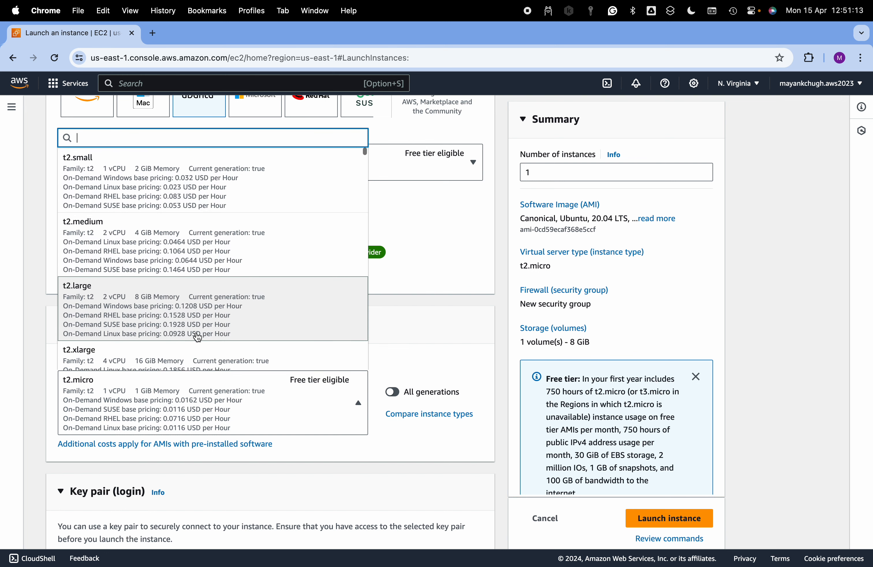
click(195, 283)
Choose the existing yolov7pemkey key pair for logging in to the instance
scroll(228, 356, down, 3)
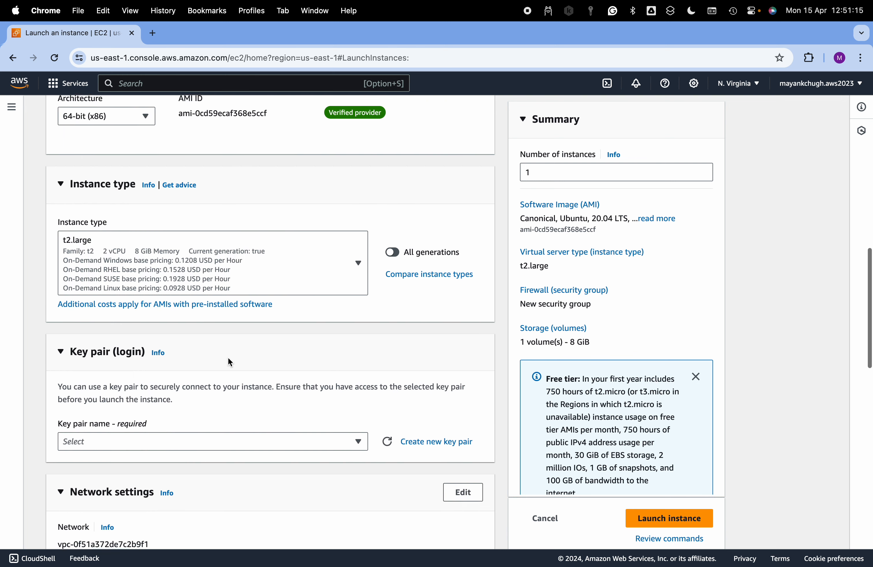
click(169, 426)
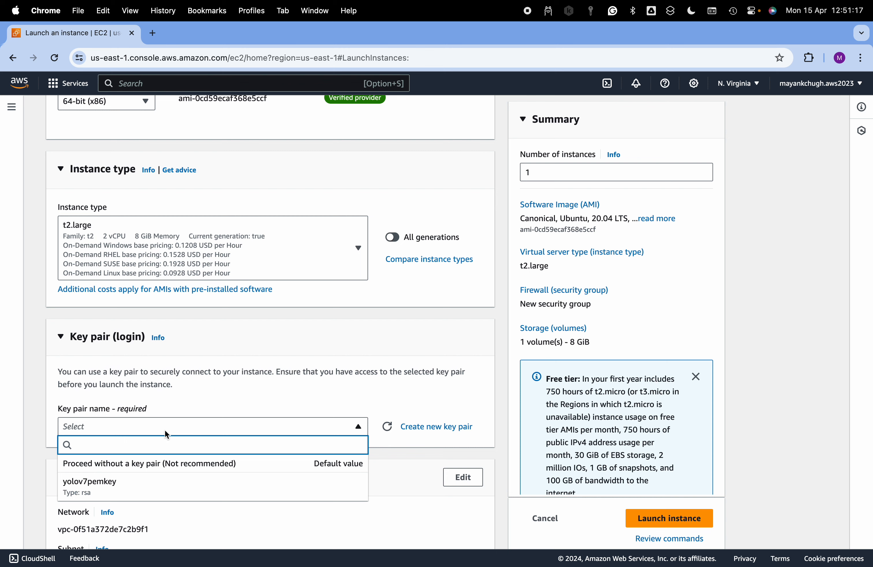
click(142, 490)
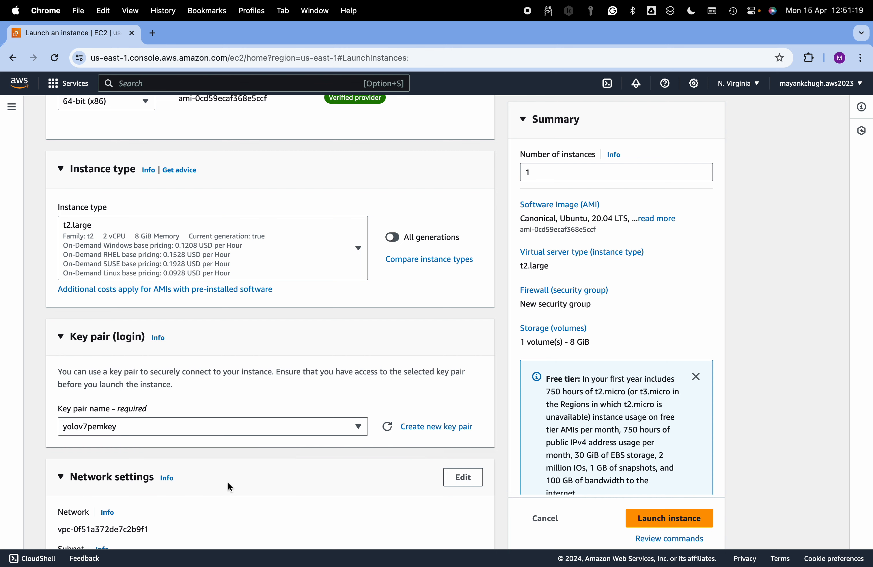
Allow both HTTPS and HTTP traffic from the internet in the new security group
scroll(228, 483, down, 4)
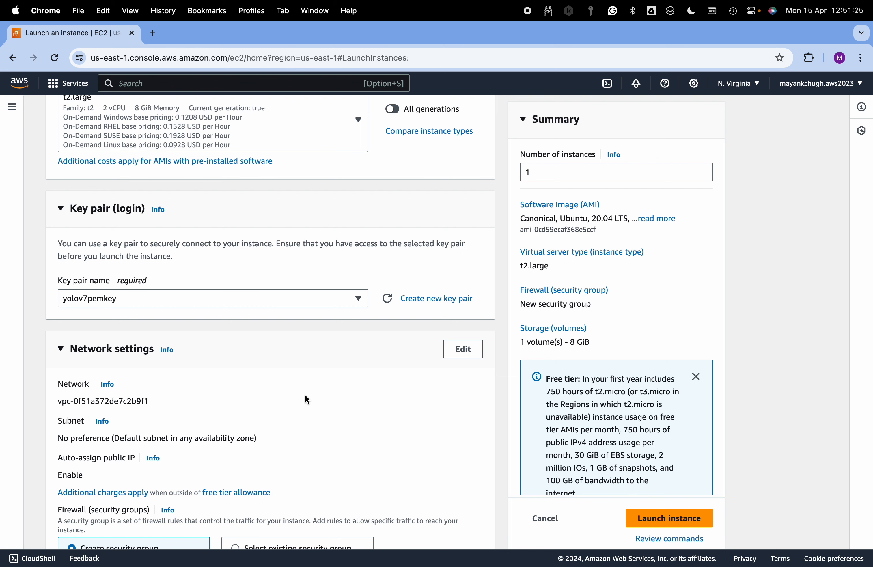
scroll(306, 396, down, 6)
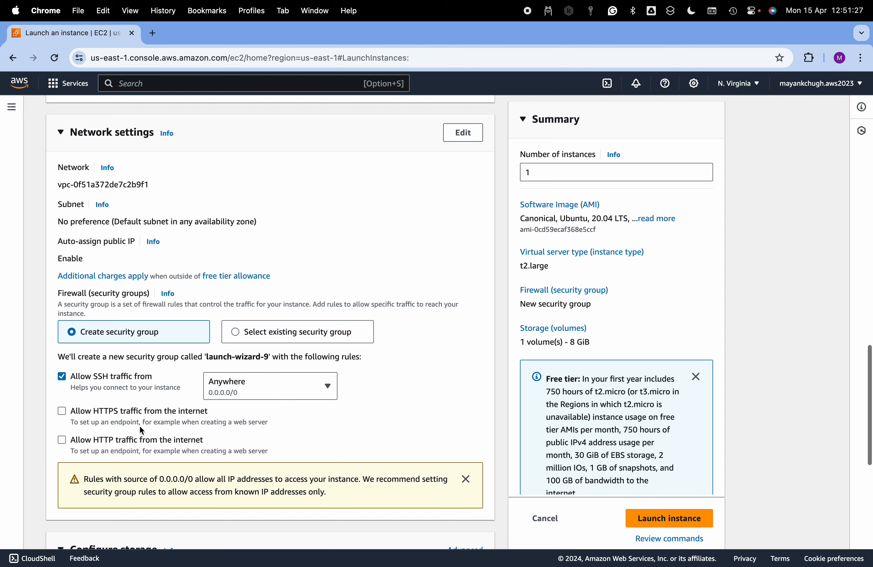
click(61, 411)
click(62, 442)
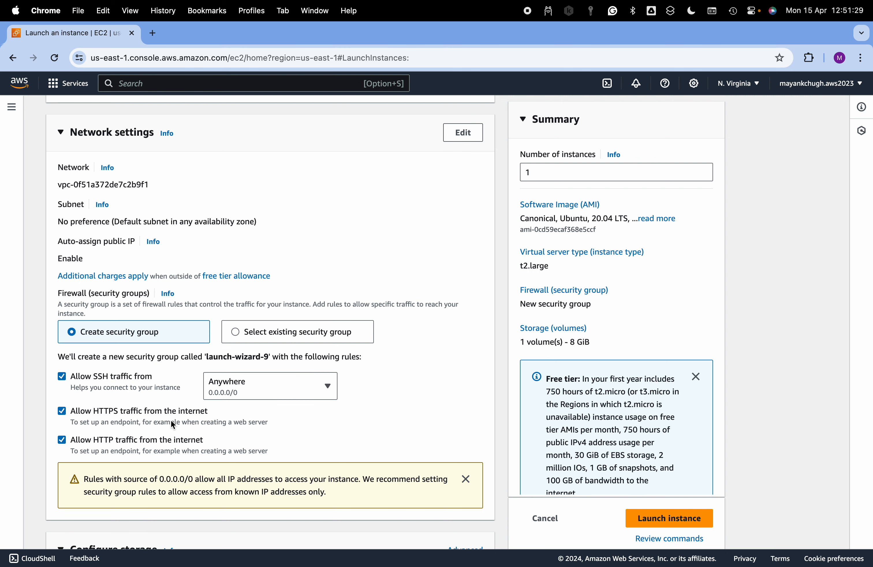
Set the root volume's size to 30 GiB
scroll(221, 417, down, 2)
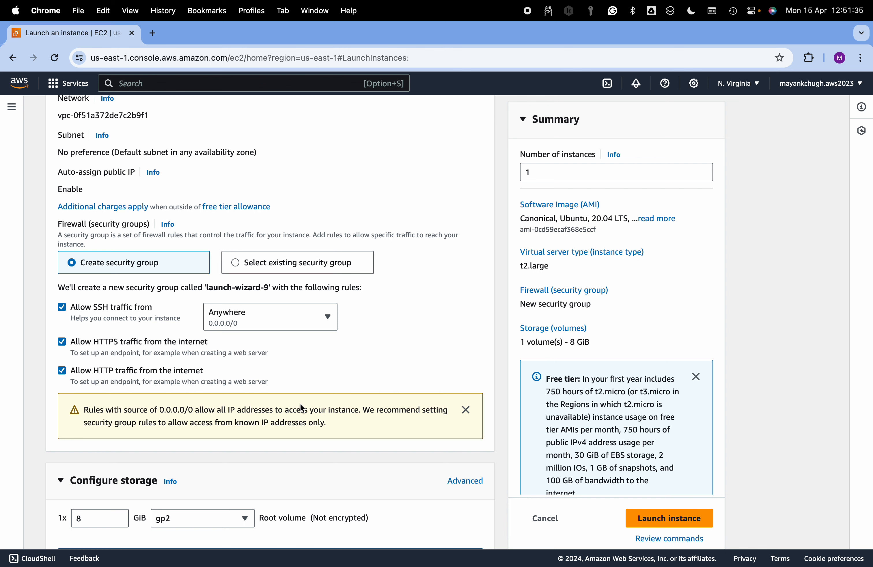
scroll(300, 403, down, 3)
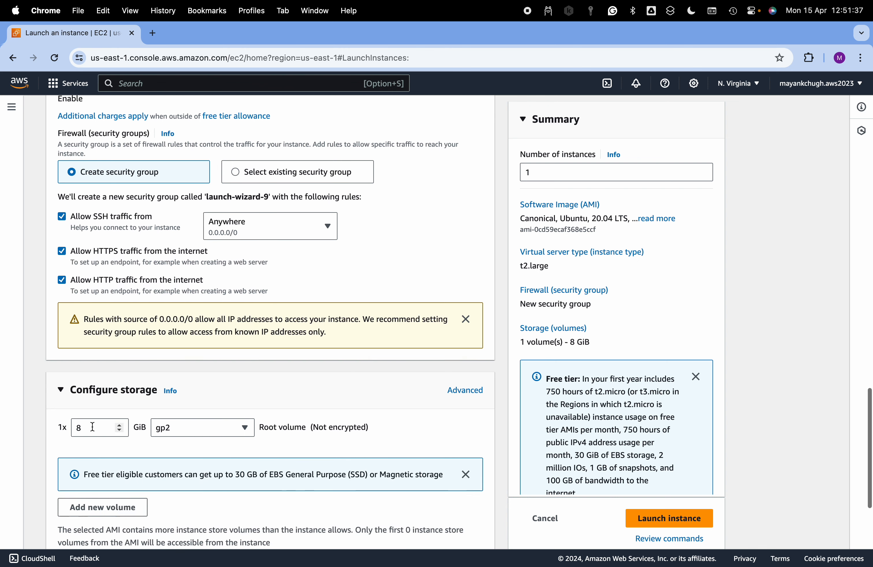
click(89, 428)
text(30)
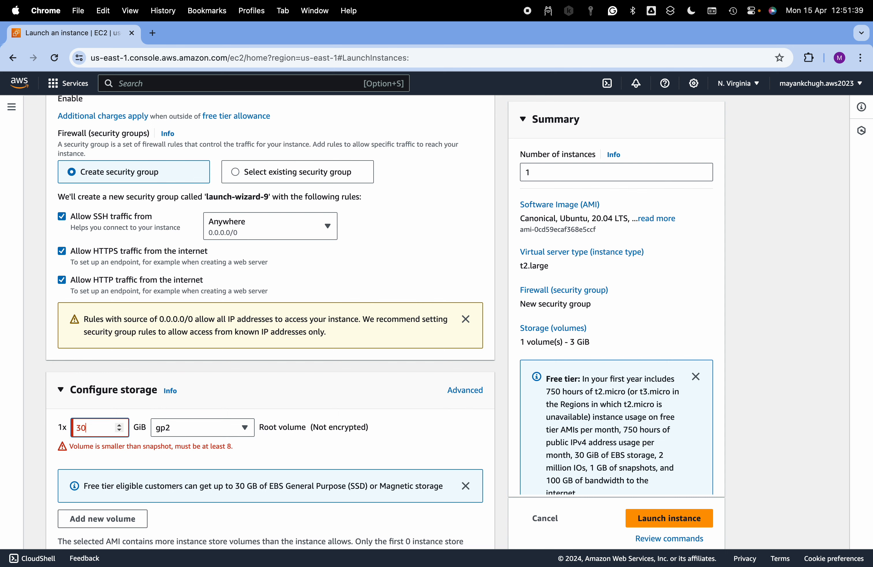
Launch the configured instance and go to the list of all instances
scroll(249, 390, down, 4)
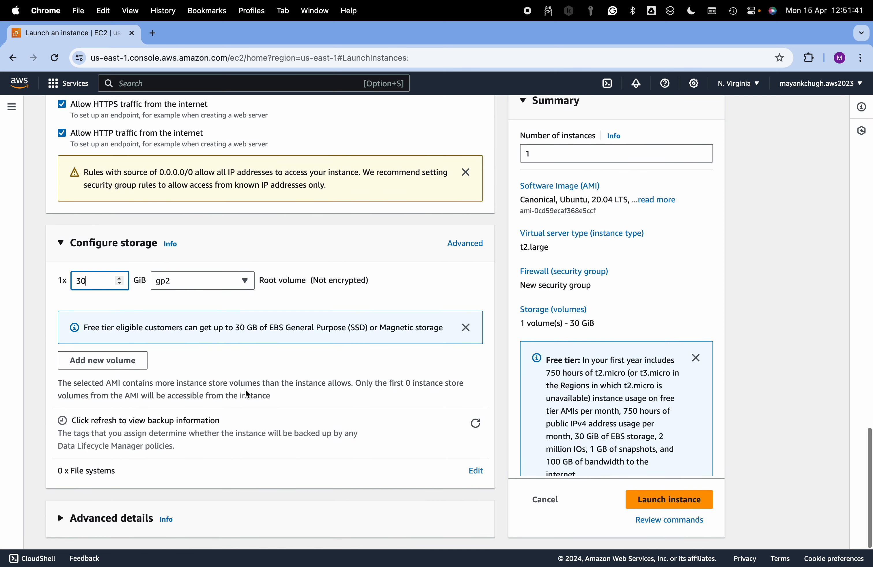
click(660, 501)
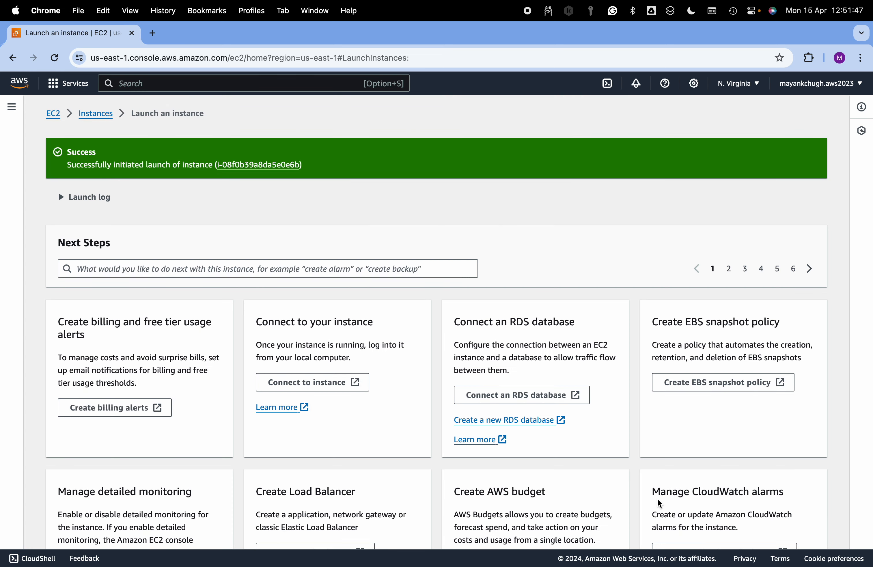
scroll(663, 406, down, 3)
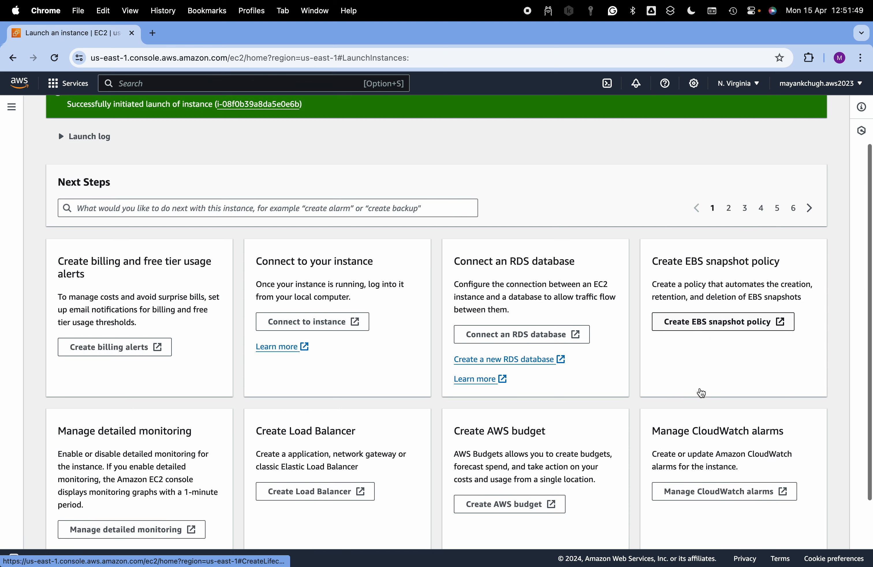
click(791, 533)
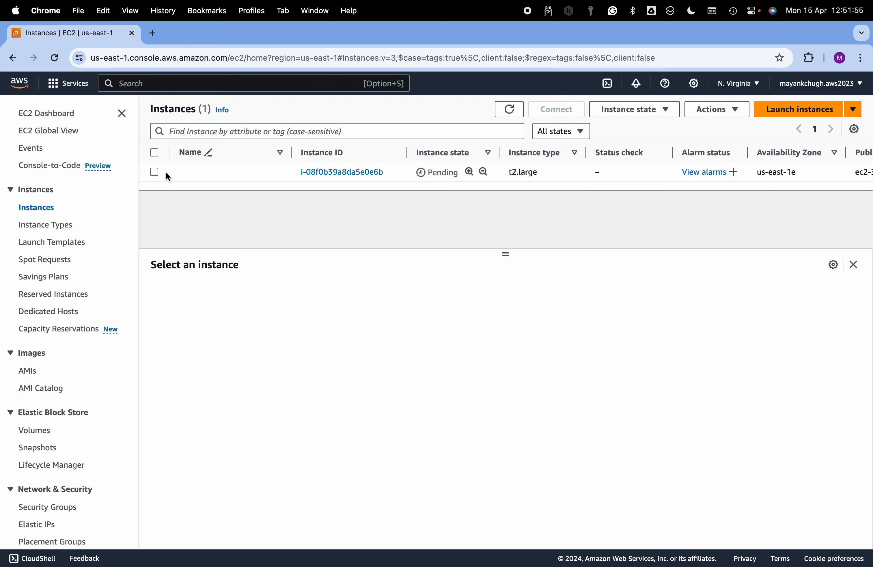
Select the new t2.large instance and name it safety-machine
click(155, 173)
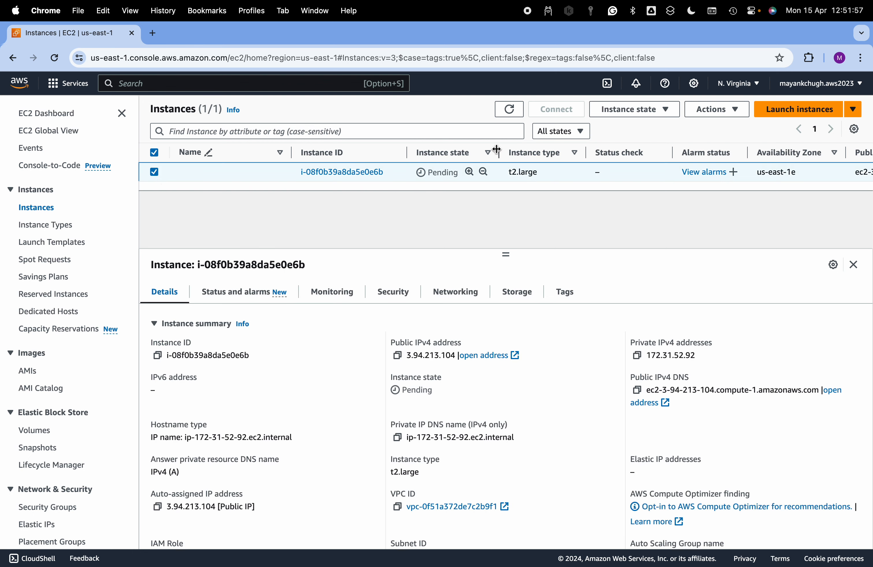
click(214, 169)
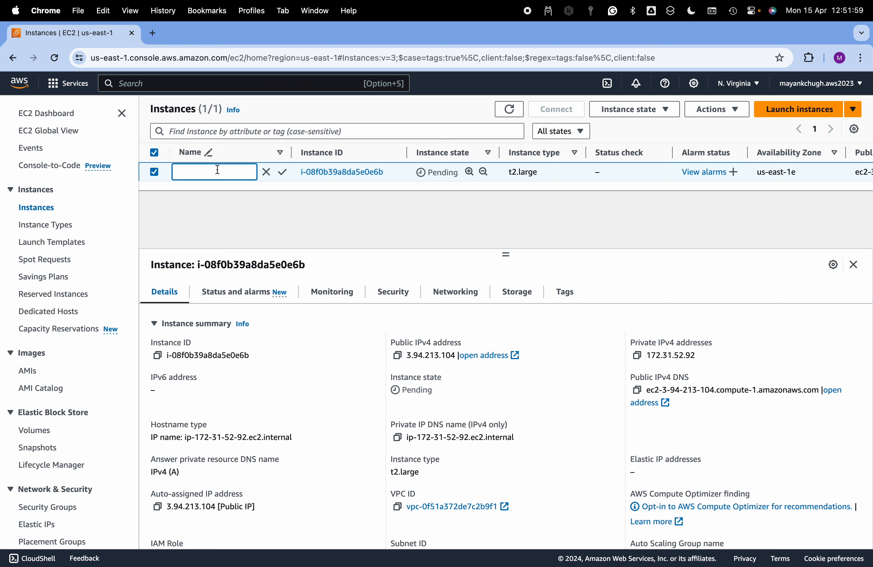
text(safety-machine)
key(Return)
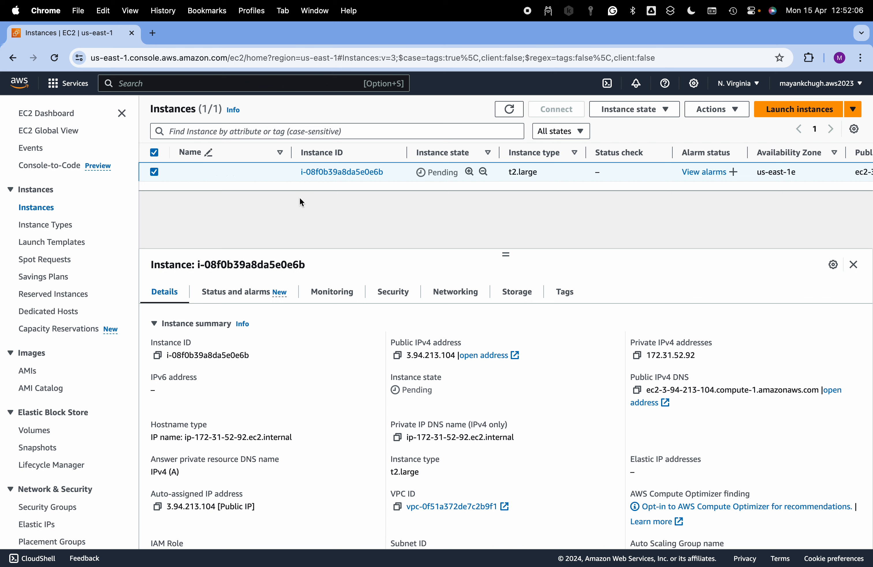
click(251, 172)
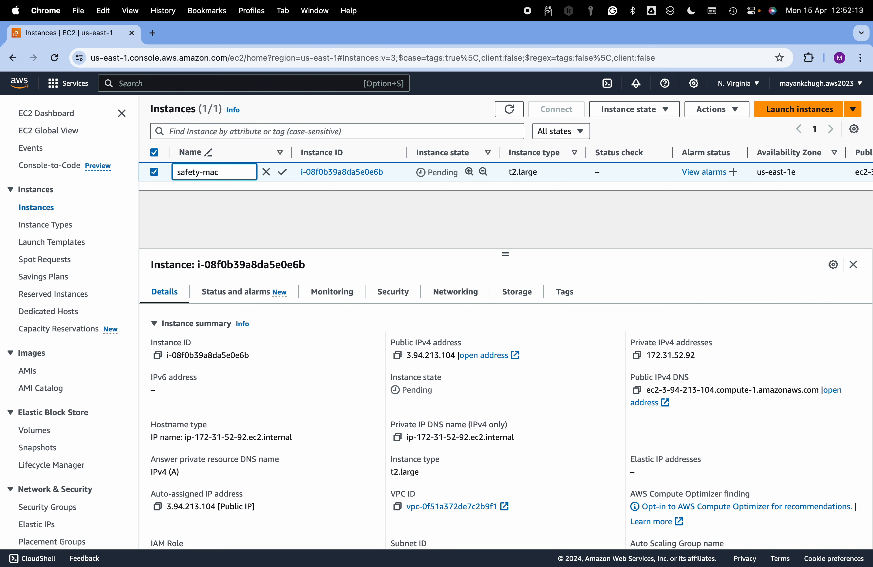
text(safety-machine)
click(282, 171)
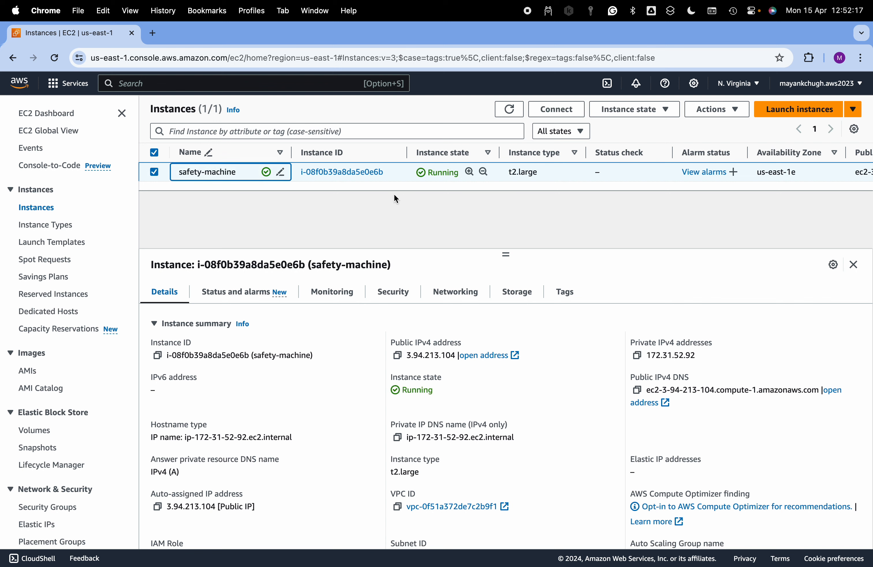
Copy the example SSH client connection command for safety-machine and switch to Visual Studio Code
click(567, 115)
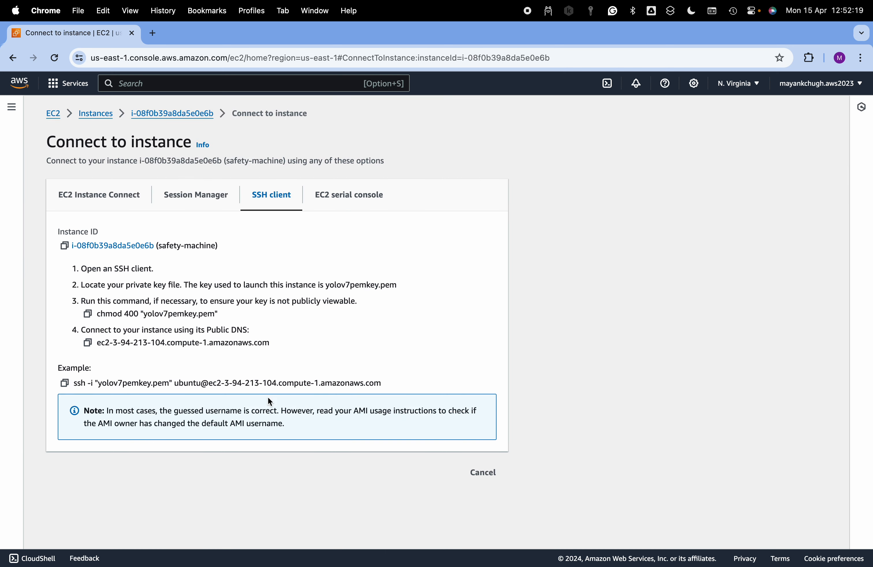
click(66, 383)
key(super+Tab)
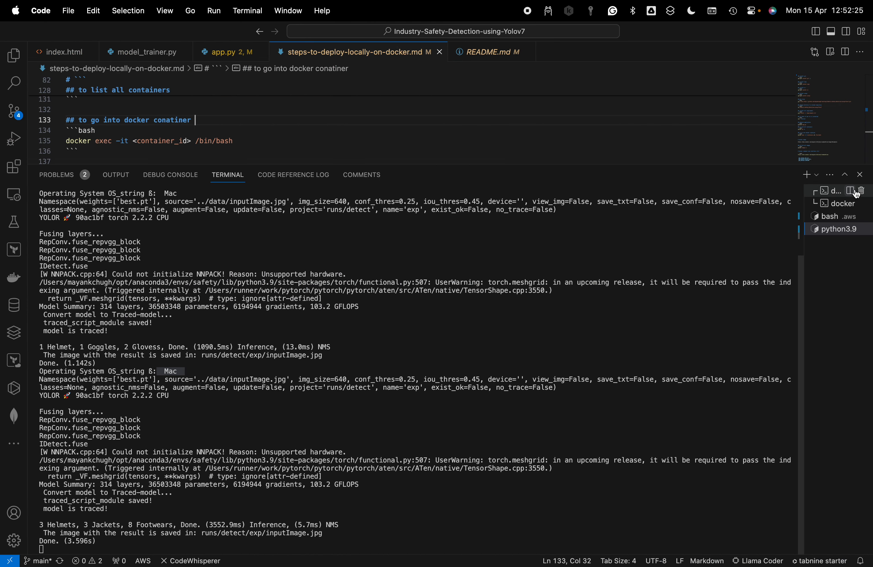
Open a new bash terminal and print its working directory with pwd
click(817, 176)
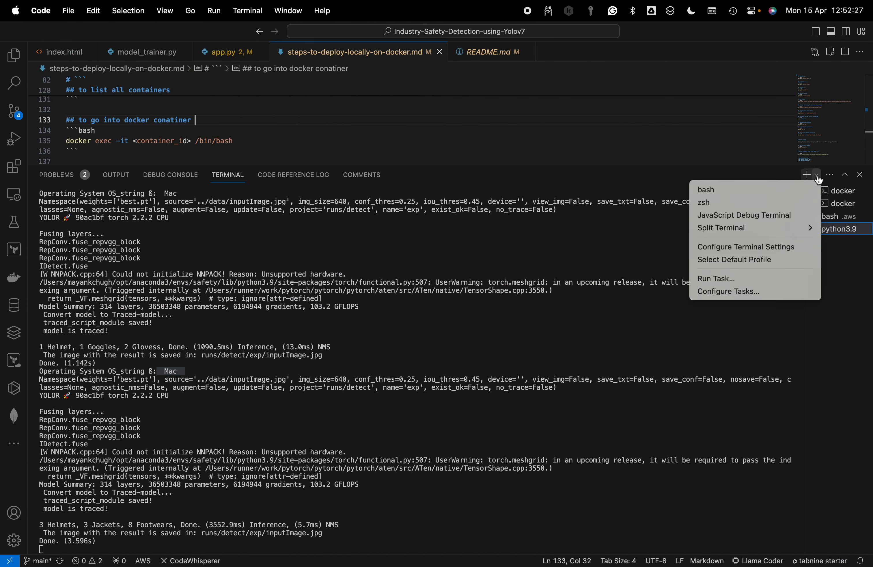
click(784, 190)
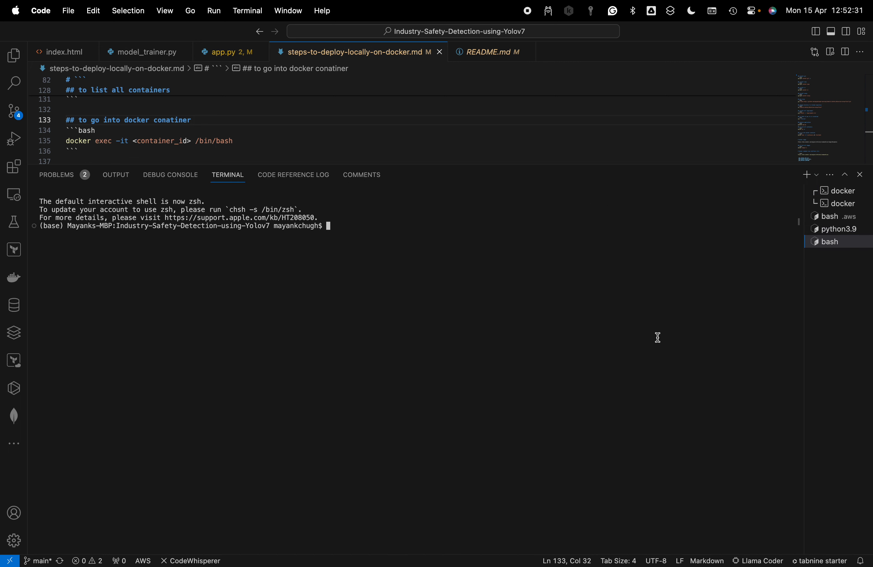
text(pwd)
key(Return)
Change from the project folder to the home folder and into Downloads, and list its files with ls
text(cd ~)
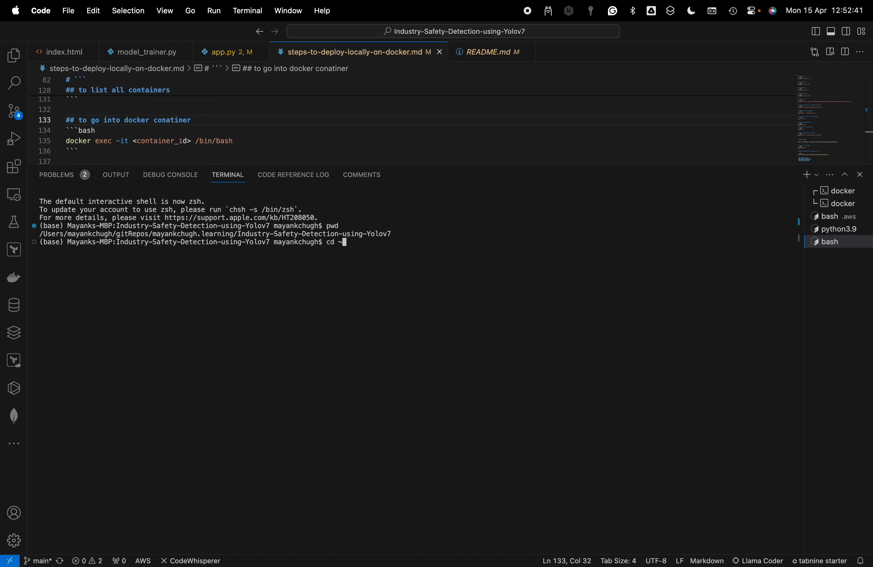
key(Return)
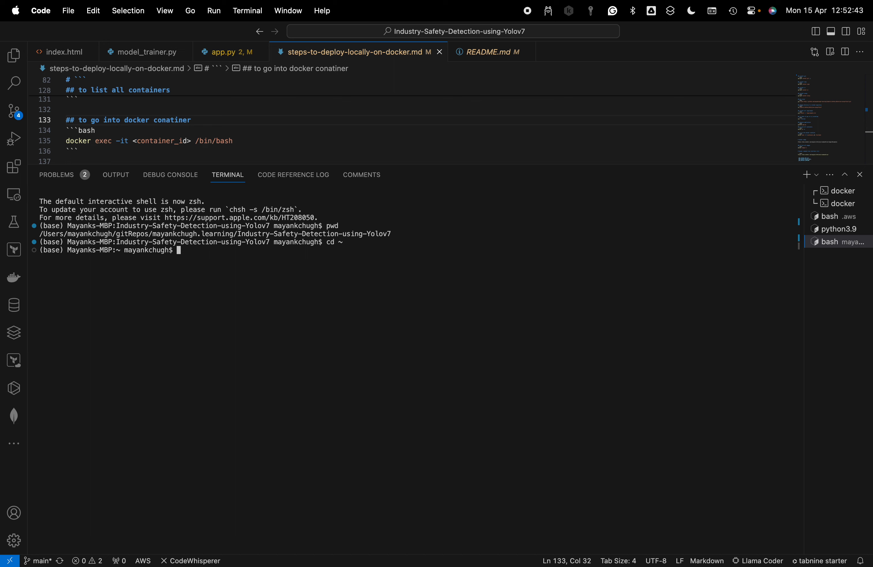
text(cd)
key(BackSpace)
text(Down)
key(Tab)
key(Return)
text(ls)
key(Return)
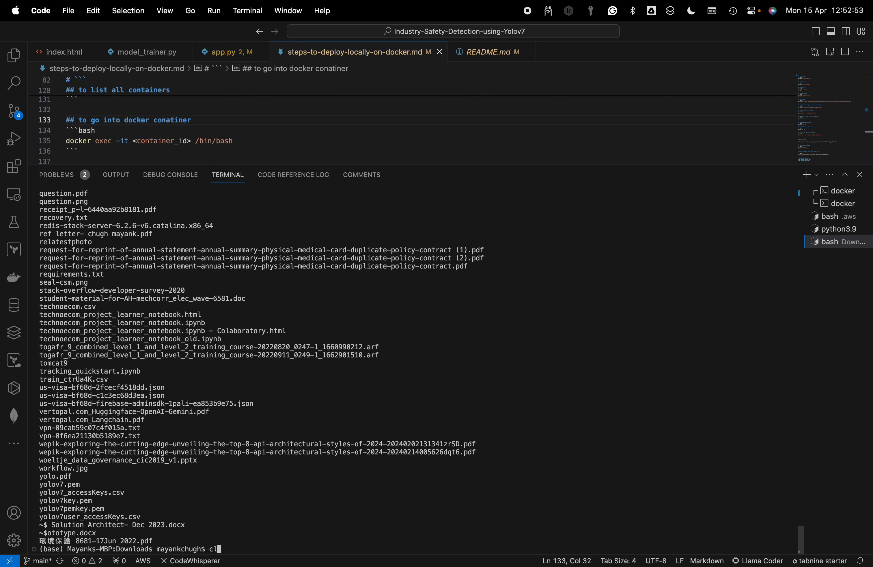
Clear the terminal and run the copied SSH command, using yolov7pemkey.pem to connect as ubuntu to ec2-3-94-213-104.compute-1.amazonaws.com
text(clear)
key(Return)
key(super+v)
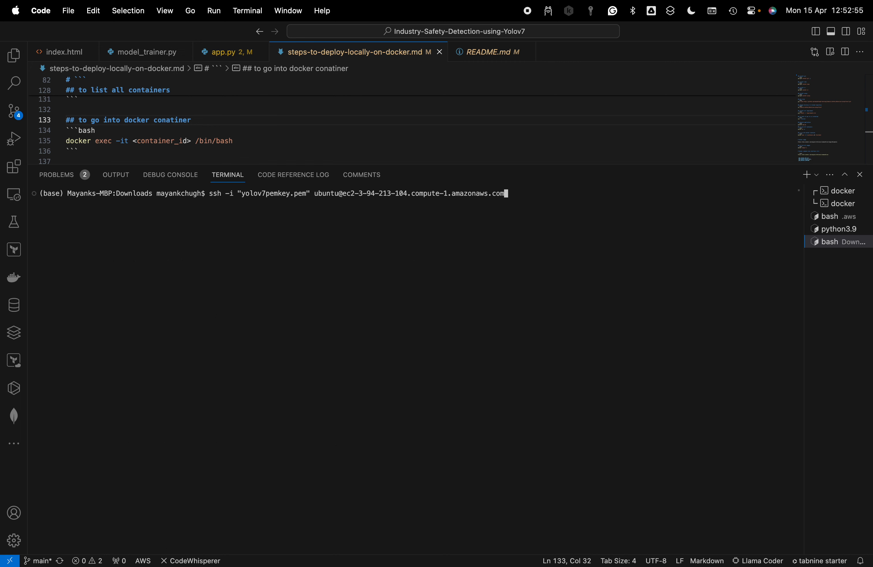
key(Return)
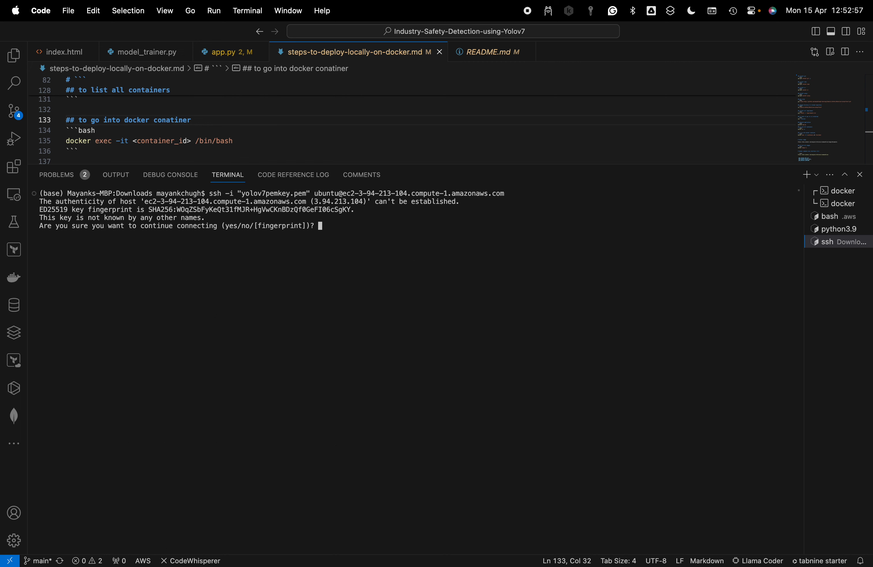
Accept the EC2 host's fingerprint with yes to connect, and clear the remote terminal
text(yes)
key(Return)
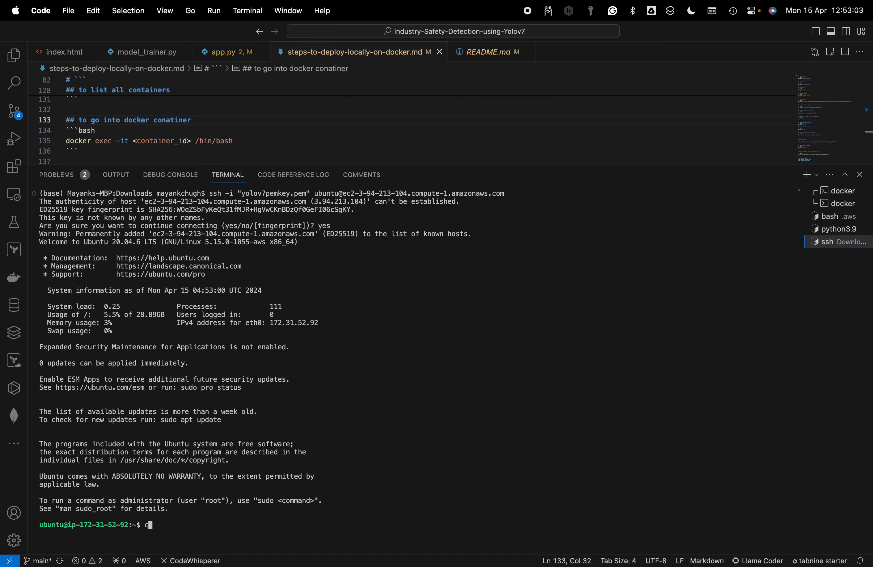
key(Return)
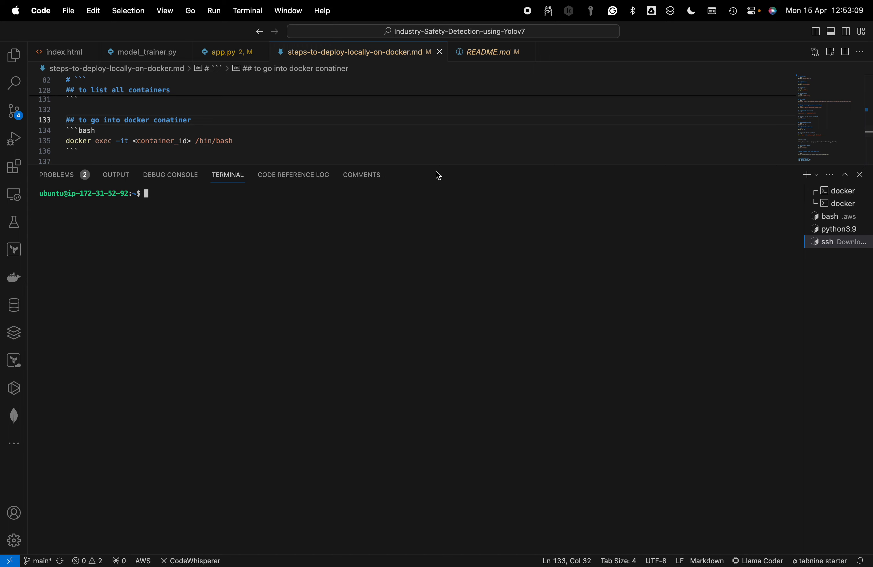
Show the project's file list and open ec2-steps-to-deploy-locally-on-docker.md, adjusting the split between editor and terminal
drag(439, 164, 438, 295)
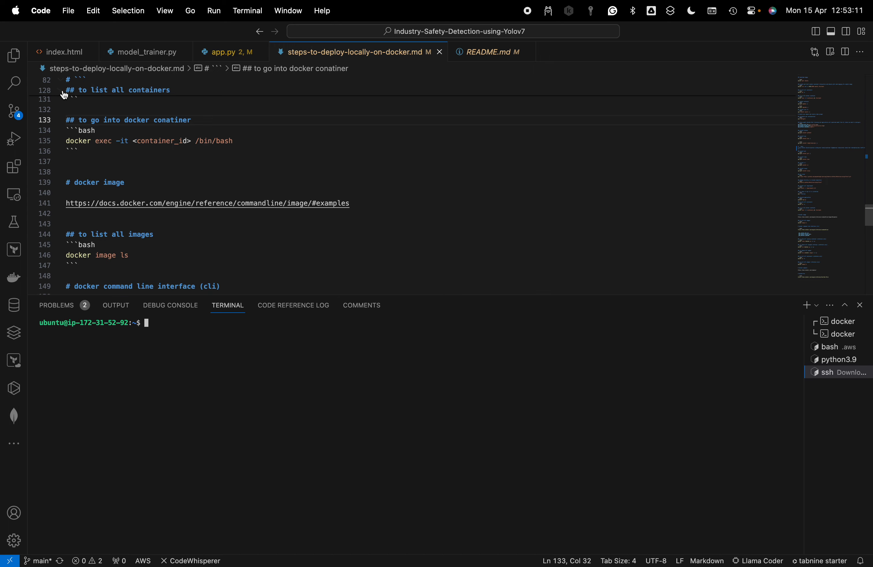
click(13, 55)
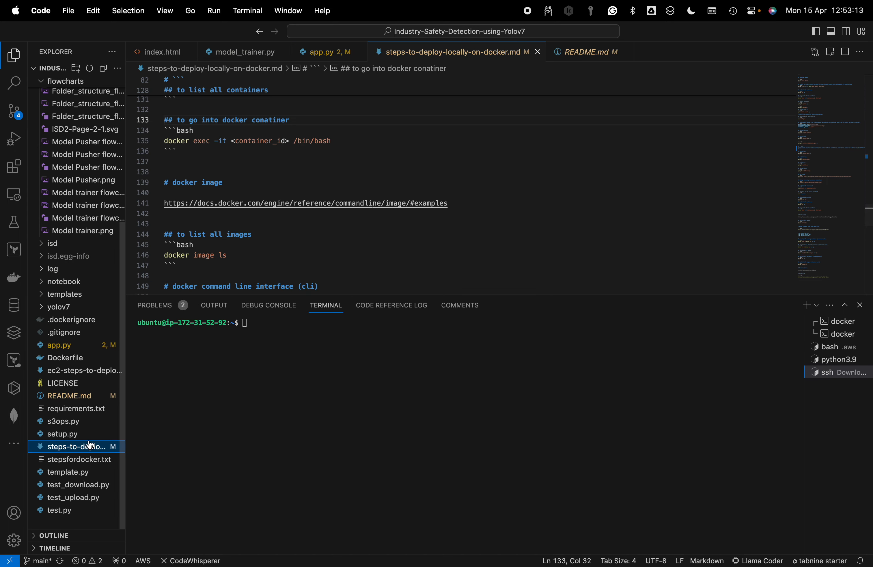
click(93, 371)
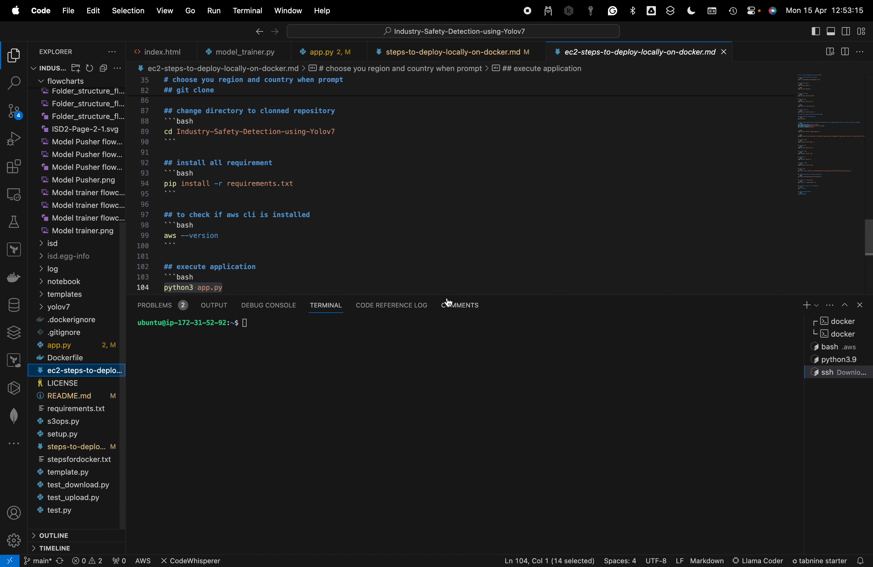
drag(547, 295, 547, 248)
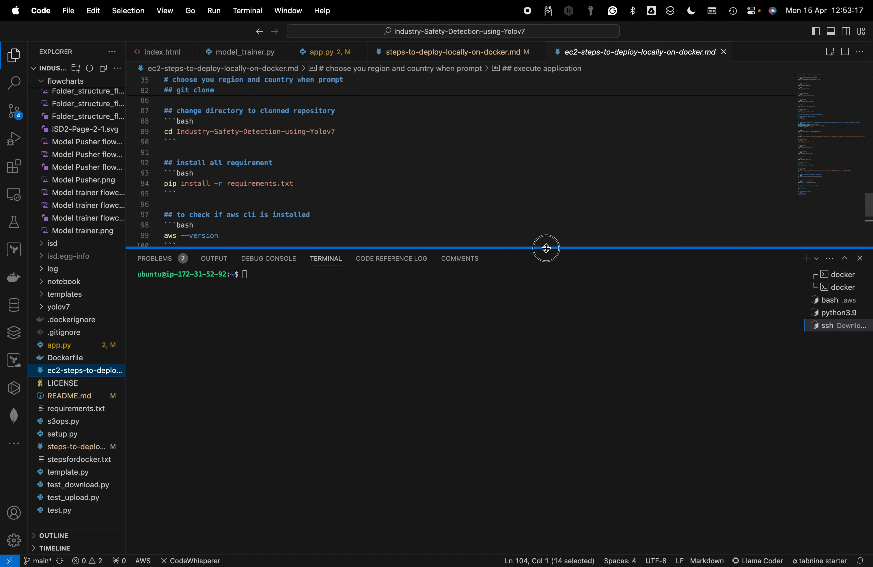
Review the EC2 guide's commands, from updating the container to installing the requirements and checking the AWS CLI version
scroll(571, 178, up, 15)
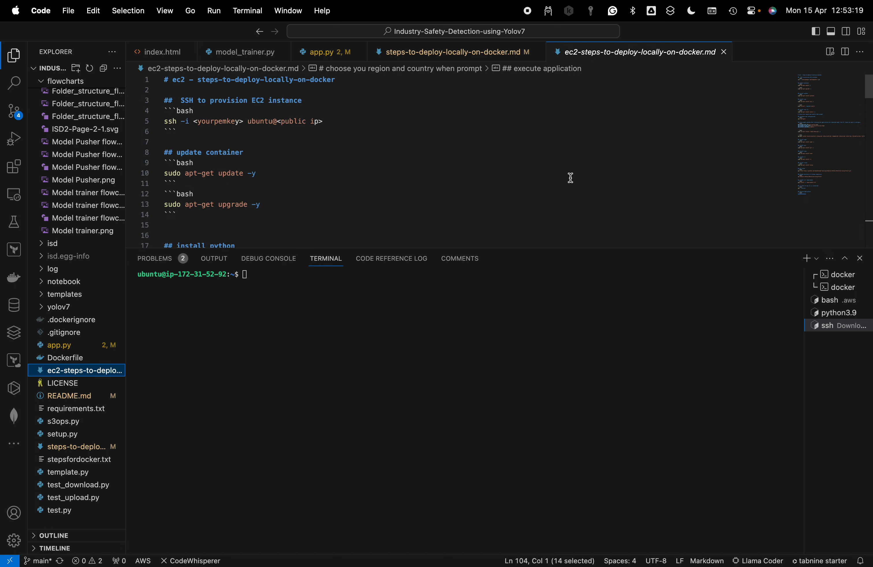
scroll(571, 178, down, 5)
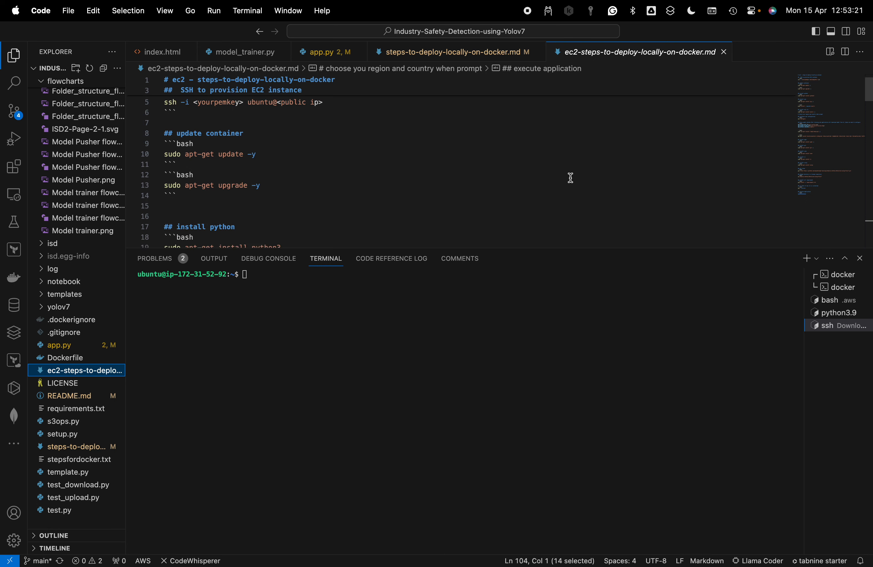
scroll(571, 178, down, 2)
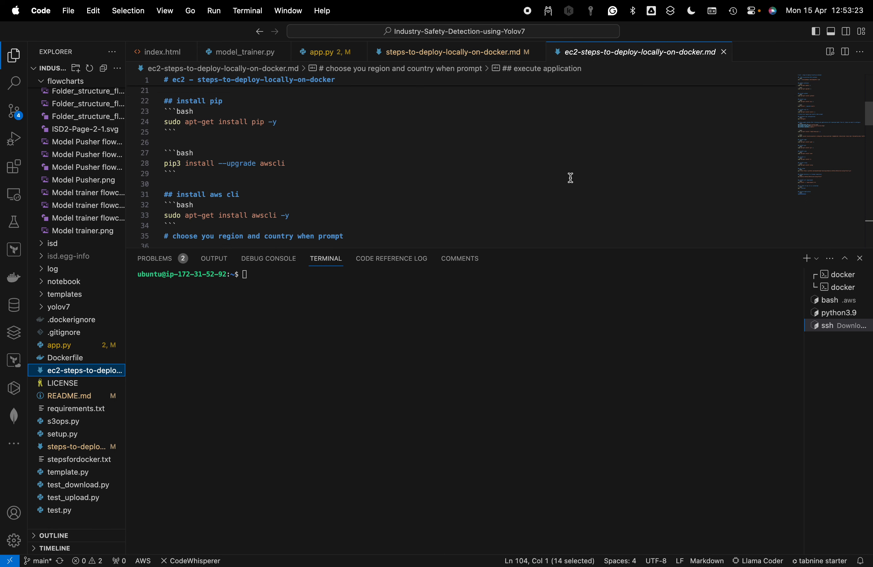
scroll(571, 178, up, 7)
scroll(571, 178, down, 12)
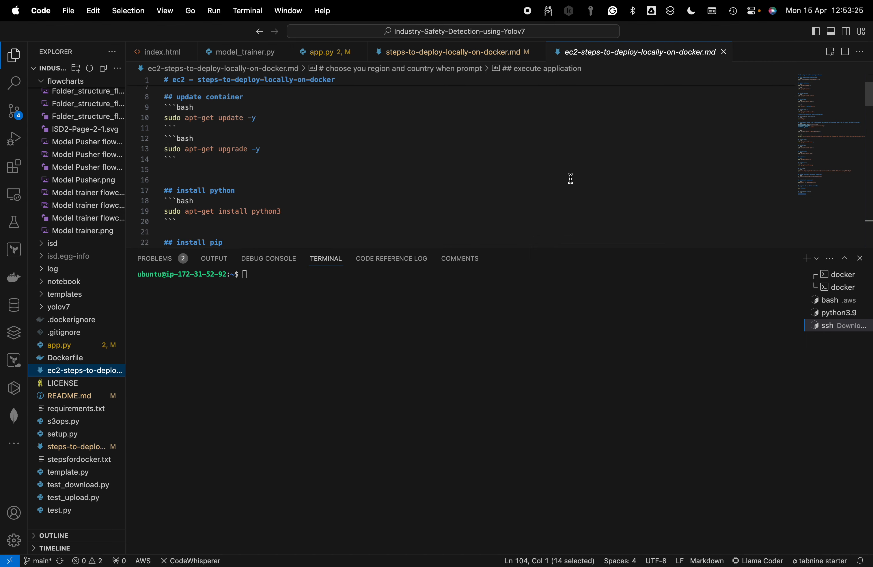
scroll(571, 179, down, 12)
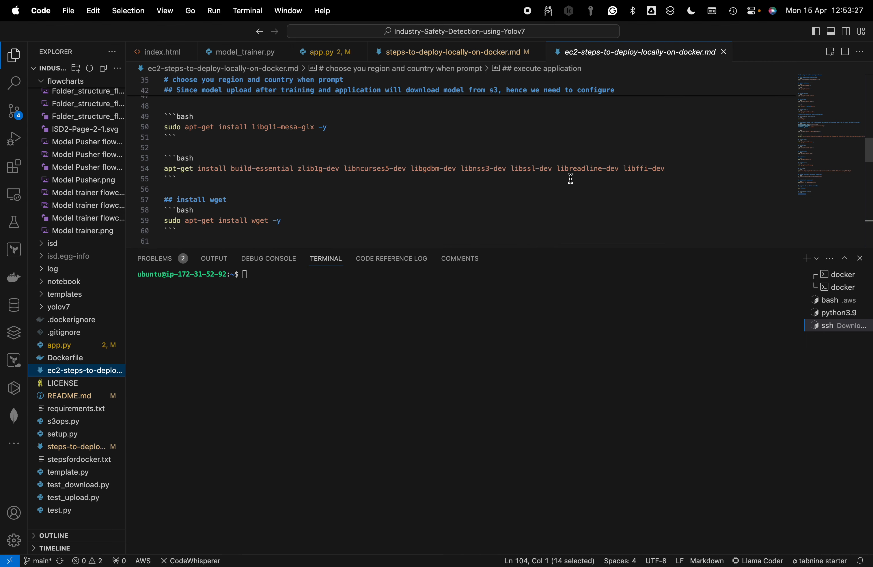
scroll(570, 179, down, 5)
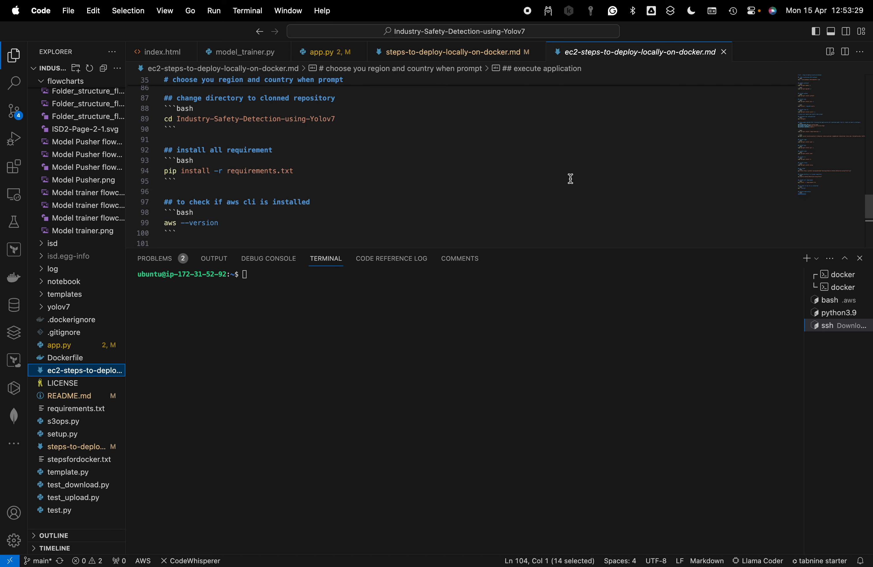
scroll(571, 178, up, 20)
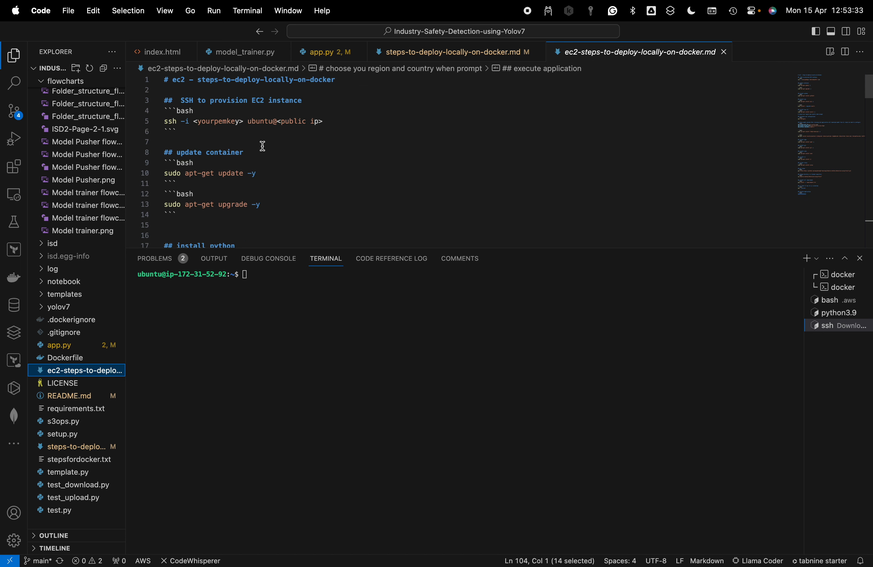
click(246, 140)
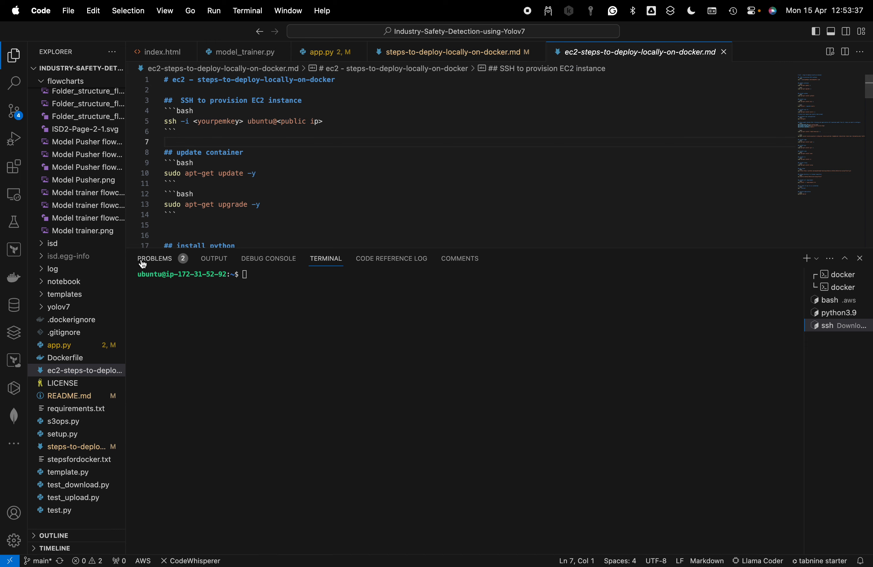
Open README.md, enlarge the editor area, and highlight the required Docker installation commands from curl -fsSL through docker --version
click(65, 396)
scroll(420, 194, up, 5)
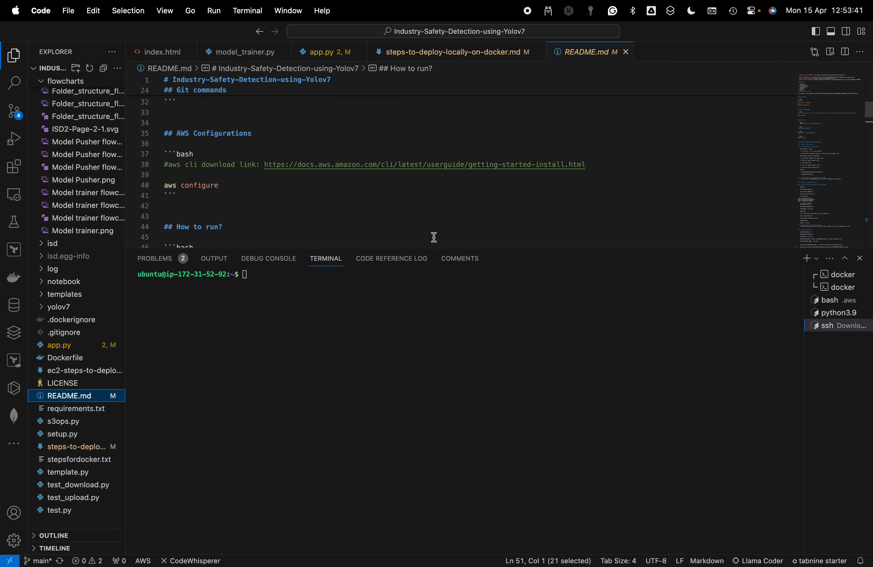
drag(434, 249, 440, 356)
scroll(445, 313, up, 5)
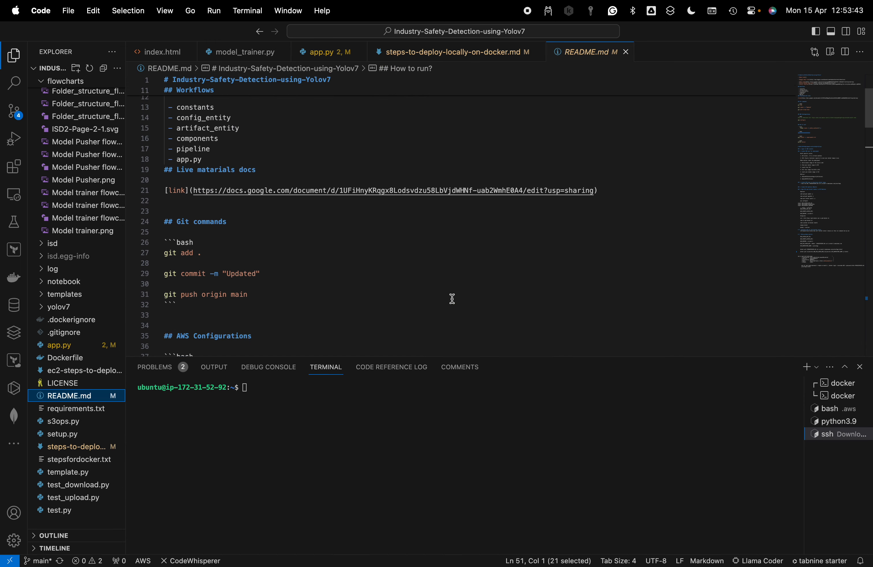
scroll(451, 300, down, 10)
scroll(452, 300, down, 8)
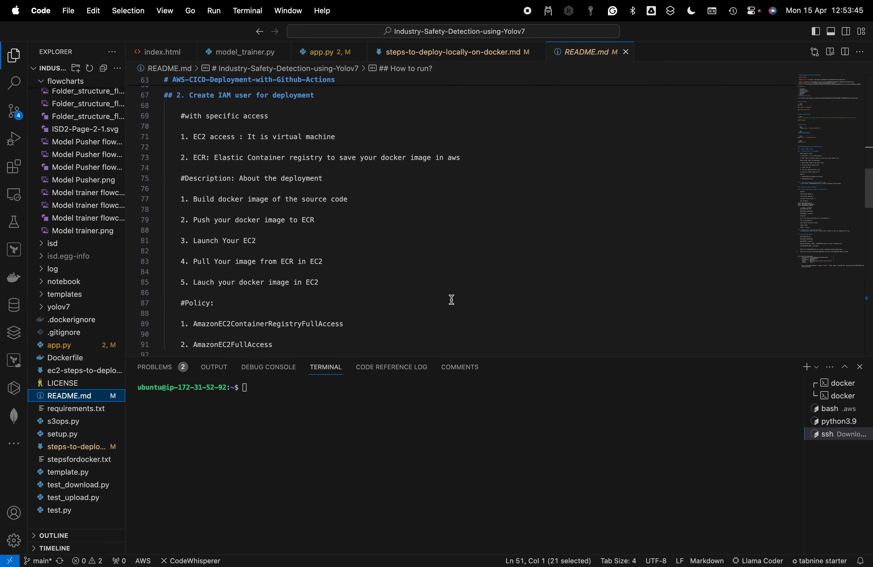
scroll(452, 299, down, 2)
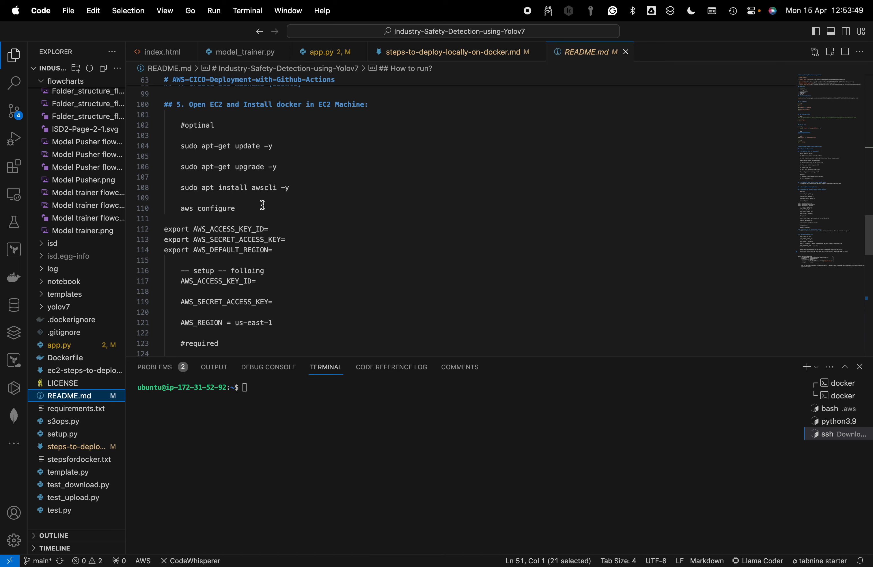
scroll(264, 207, down, 8)
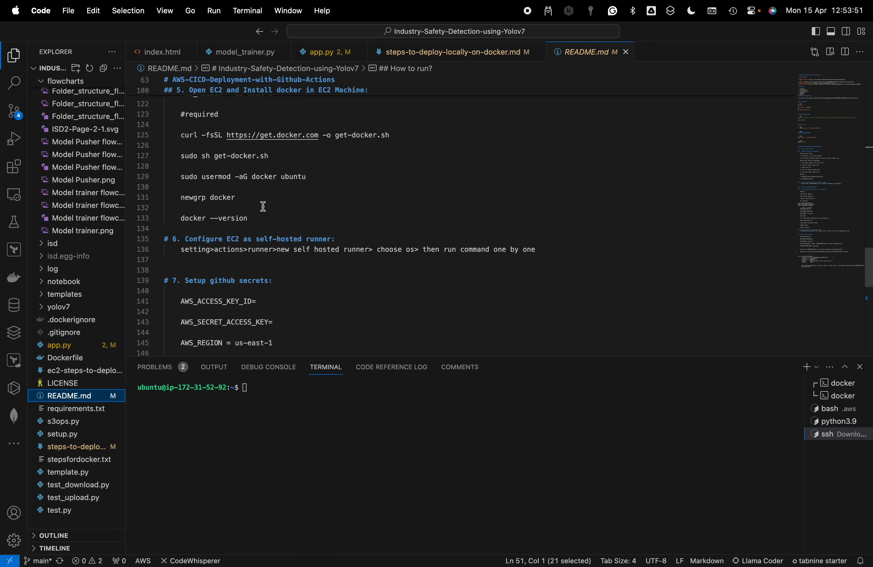
scroll(263, 207, down, 6)
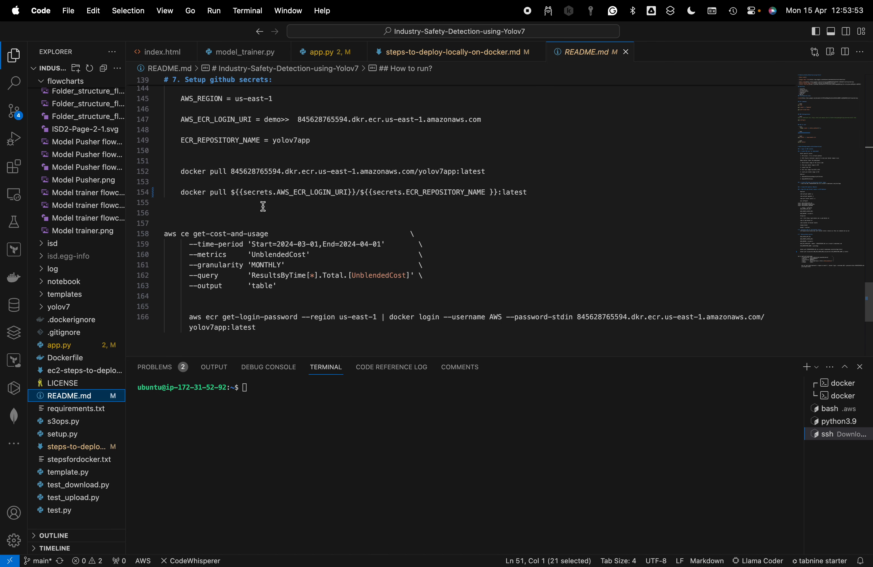
scroll(263, 207, up, 8)
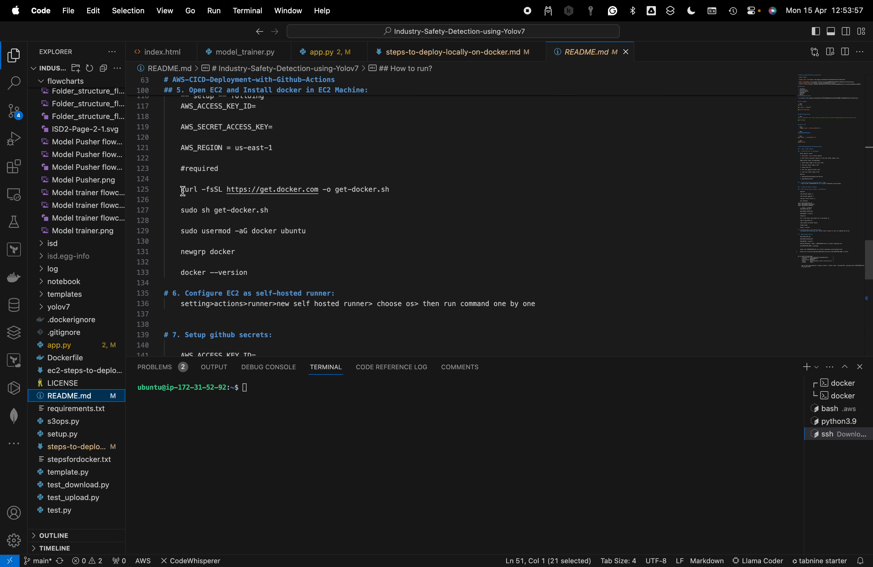
drag(183, 192, 328, 270)
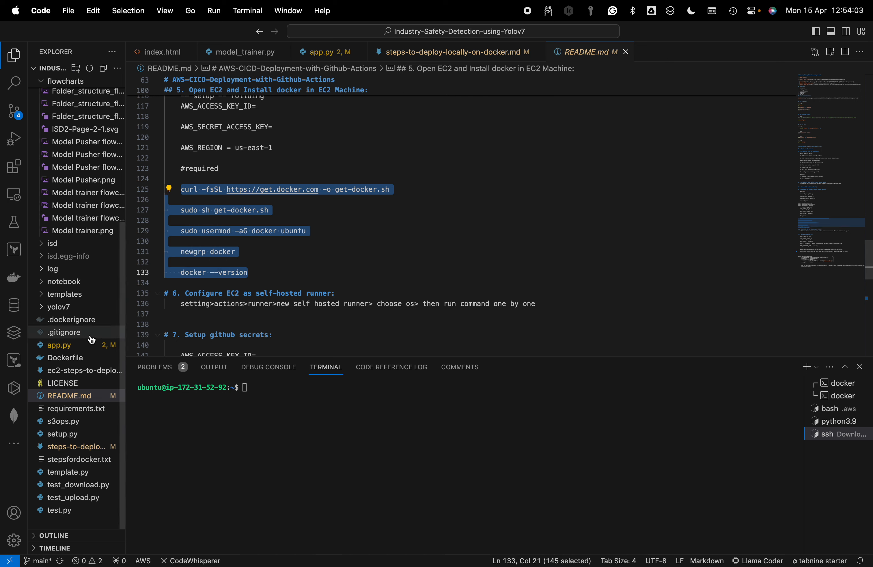
Reopen ec2-steps-to-deploy-locally-on-docker.md and examine its setup commands, from the SSH connection to cloning the repository and installing the requirements
click(83, 377)
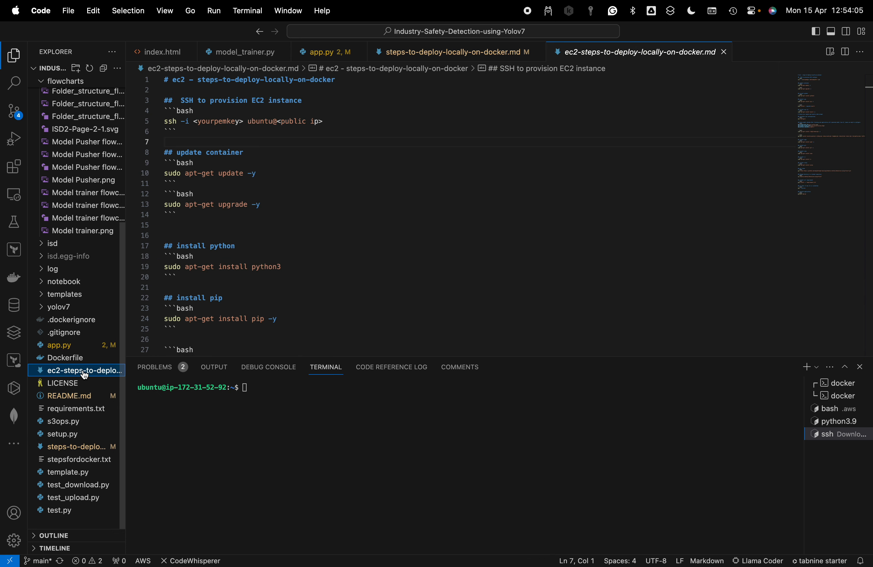
scroll(387, 132, down, 1)
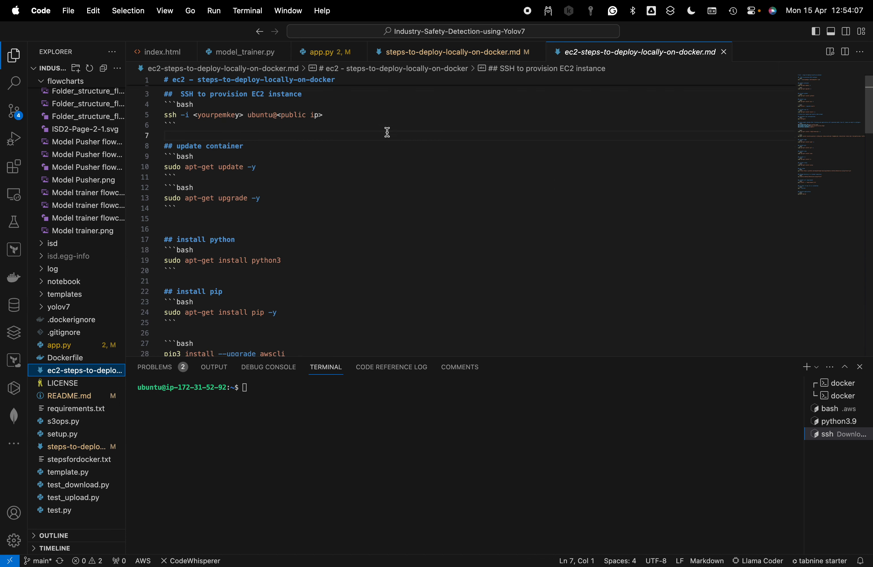
click(342, 127)
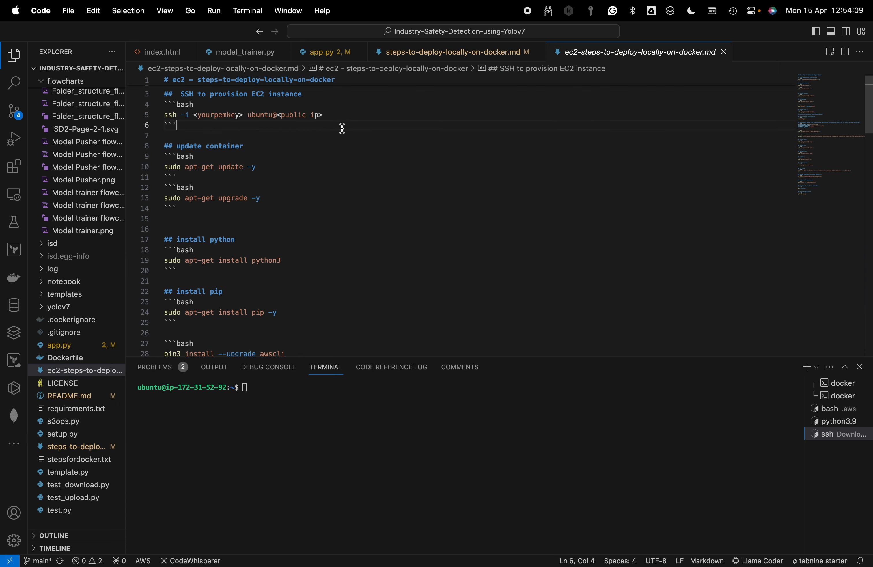
click(313, 187)
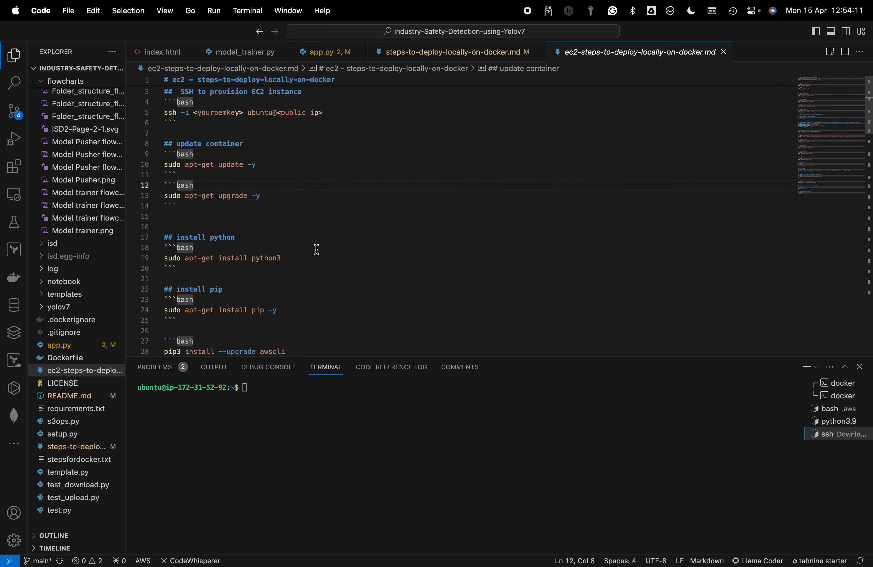
scroll(316, 250, down, 5)
scroll(318, 250, down, 10)
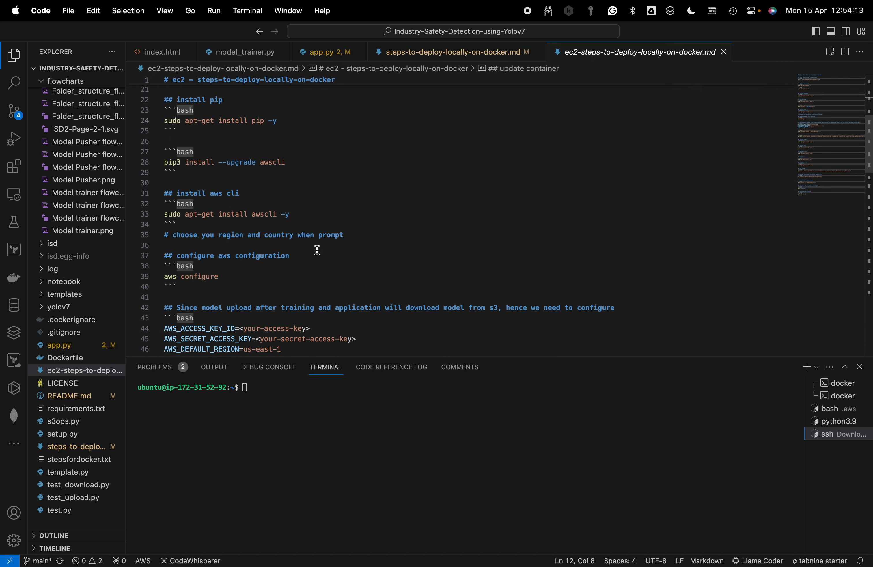
scroll(318, 250, down, 10)
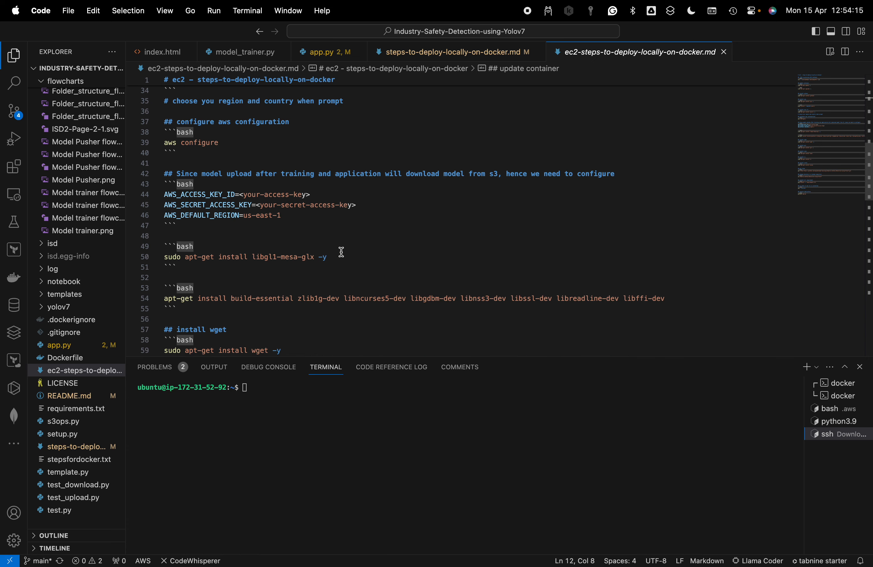
scroll(342, 252, down, 3)
scroll(342, 252, down, 6)
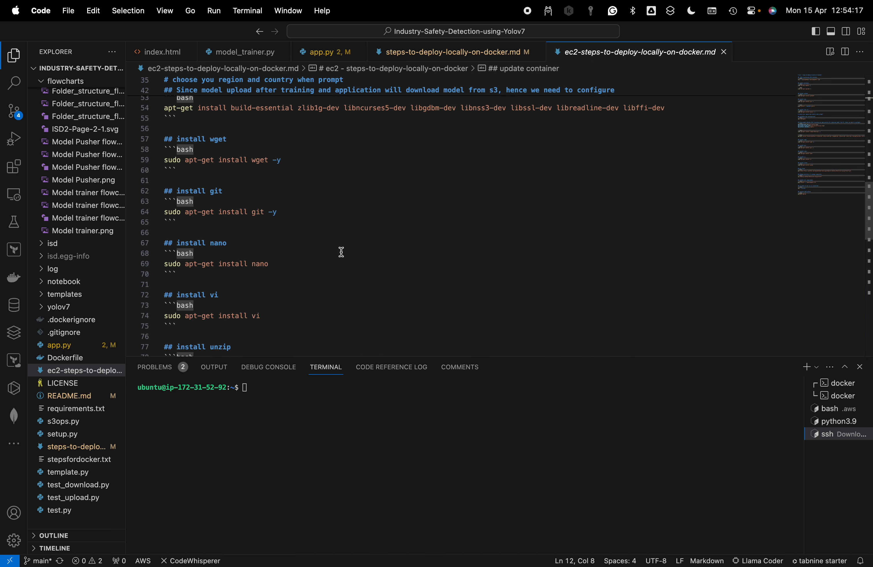
scroll(342, 252, down, 3)
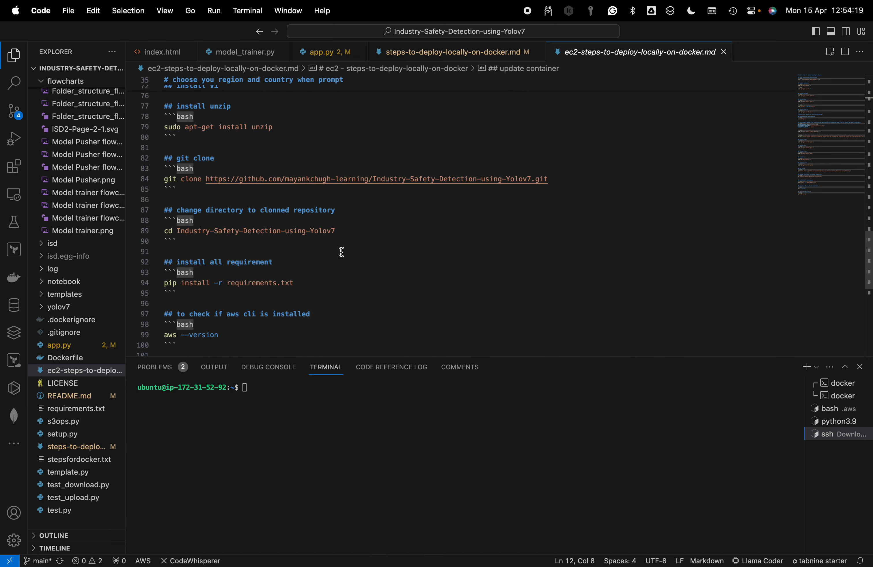
scroll(342, 252, up, 4)
scroll(341, 252, up, 4)
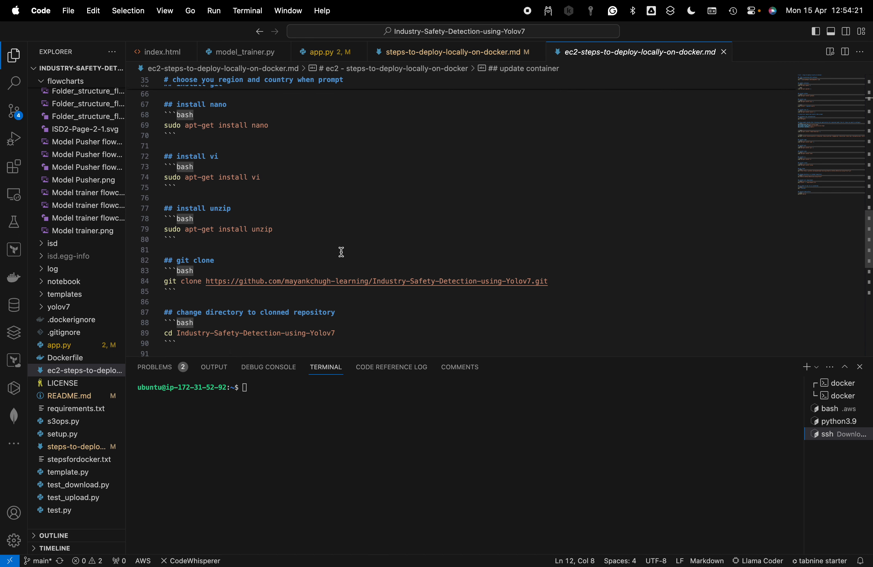
scroll(341, 252, up, 8)
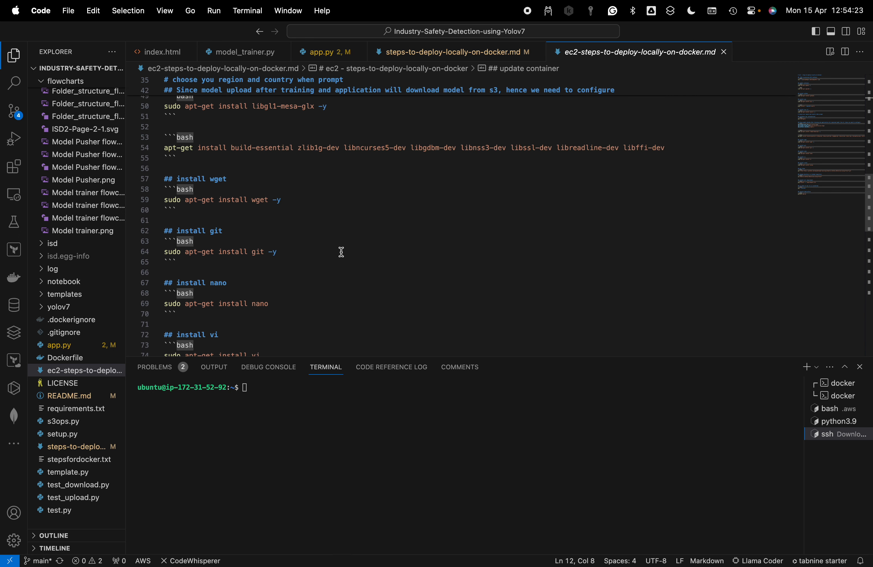
scroll(342, 252, up, 8)
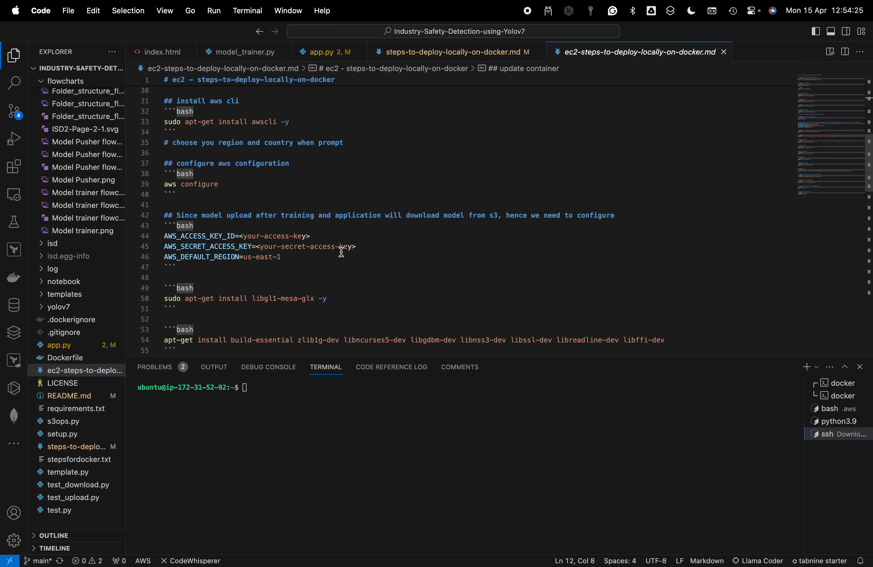
scroll(342, 252, up, 3)
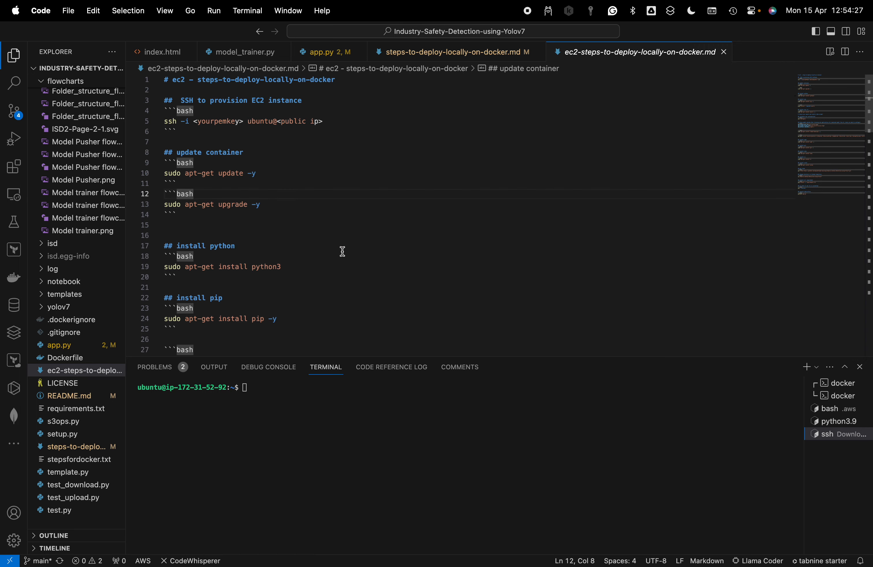
Delete one of the two blank lines above the "install python" heading in the EC2 guide
click(288, 226)
key(BackSpace)
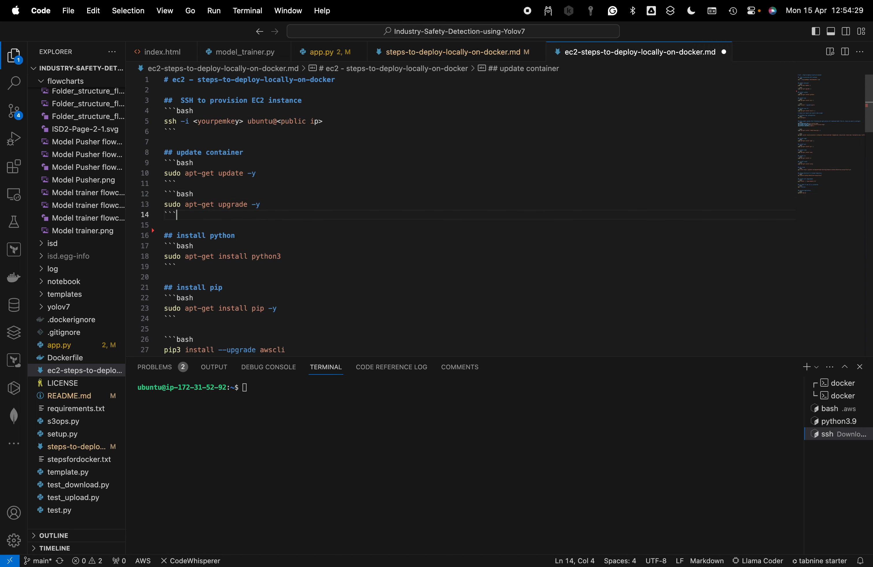
Copy the sudo apt-get update -y command from the EC2 guide to the SSH session's prompt
click(335, 182)
drag(165, 174, 327, 175)
key(super+c)
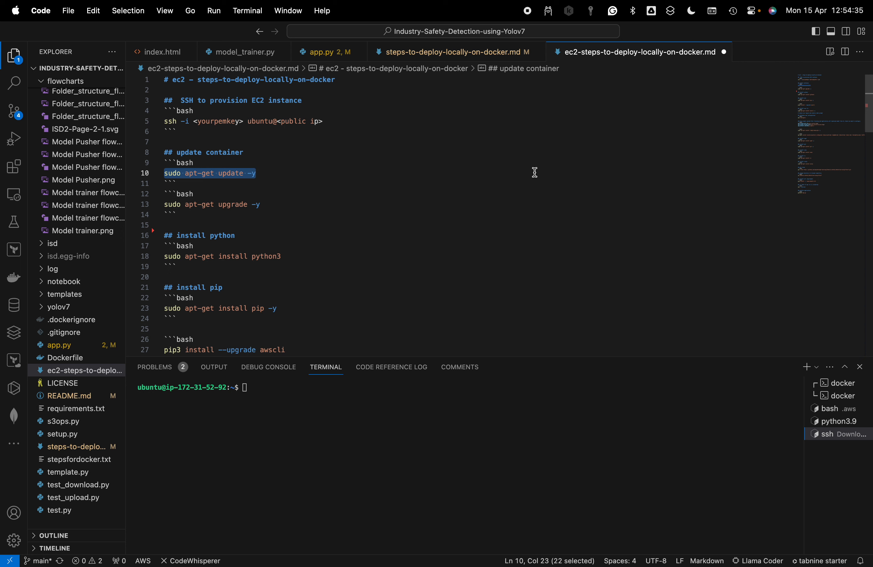
click(425, 445)
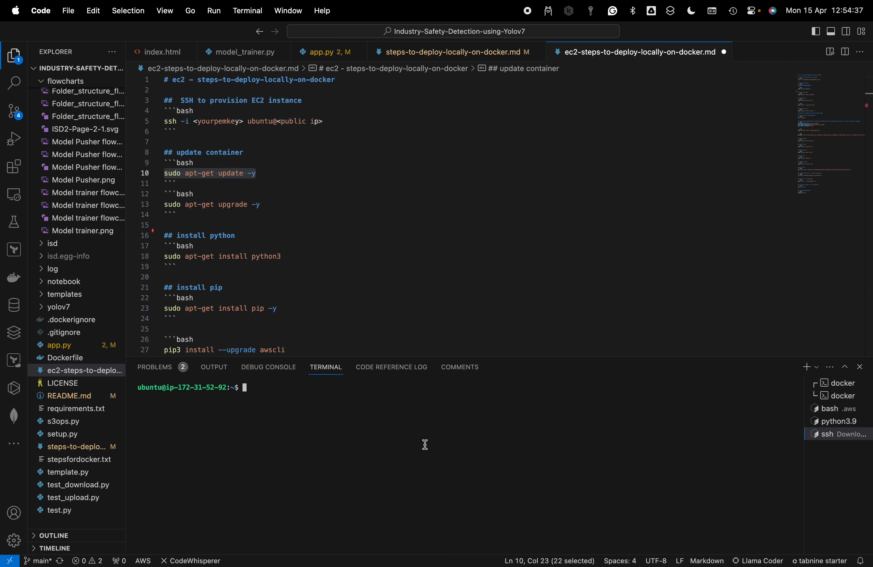
key(super+v)
Enlarge the terminal area to more than half the window height and hide the file explorer sidebar
click(524, 359)
drag(532, 355, 534, 194)
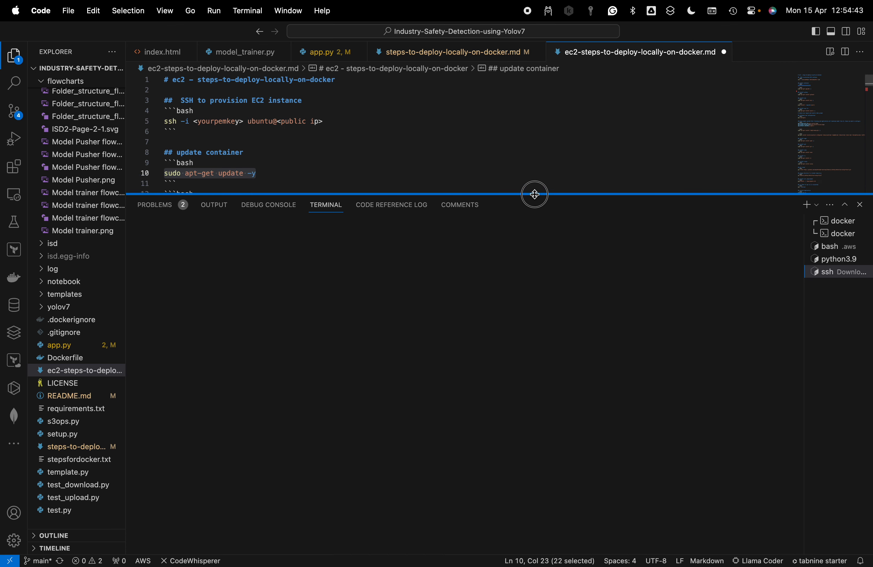
click(16, 59)
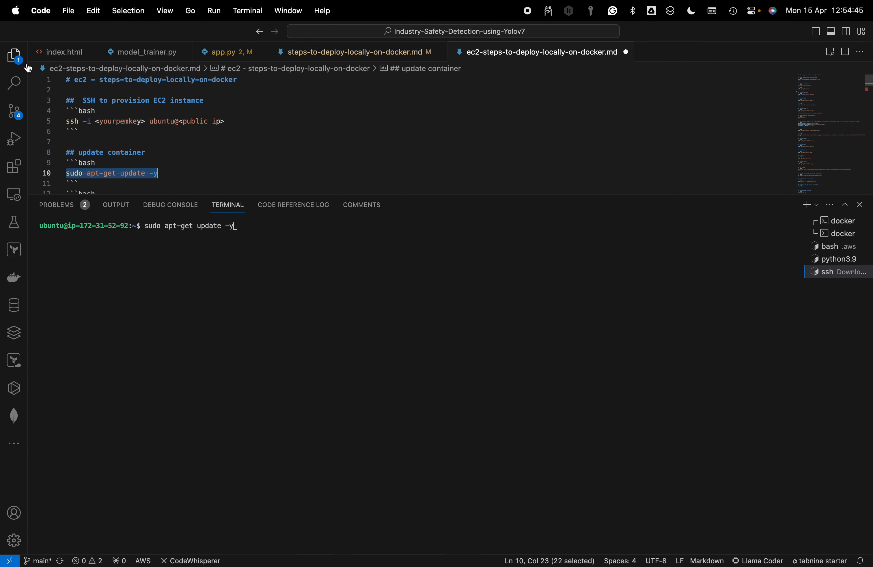
drag(365, 194, 362, 219)
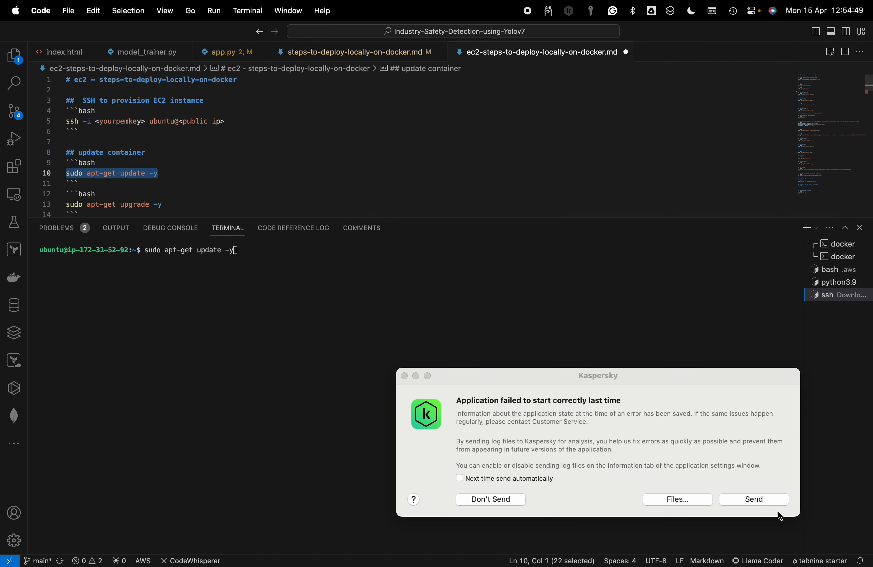
Decline sending the Kaspersky error report and run sudo apt-get update -y in the SSH session
click(509, 497)
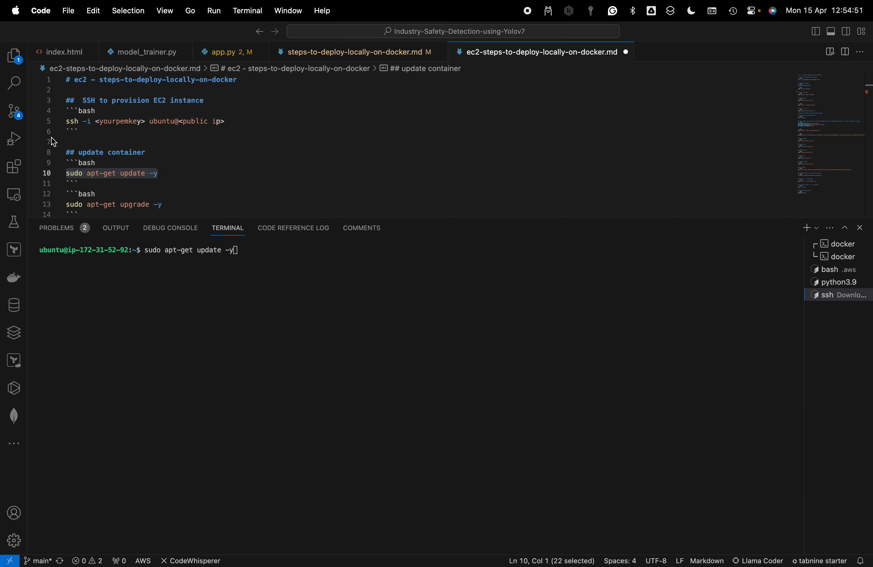
click(197, 173)
key(super+shift+Left)
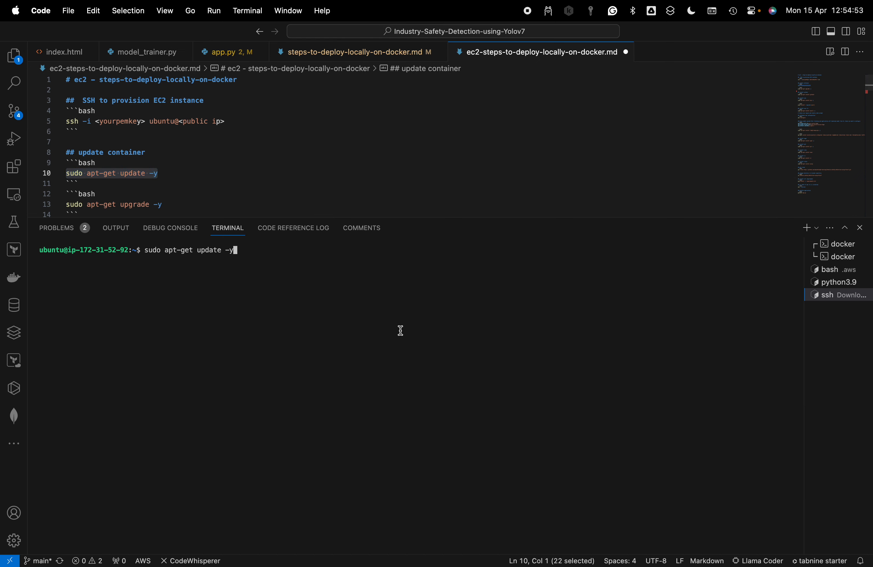
key(Return)
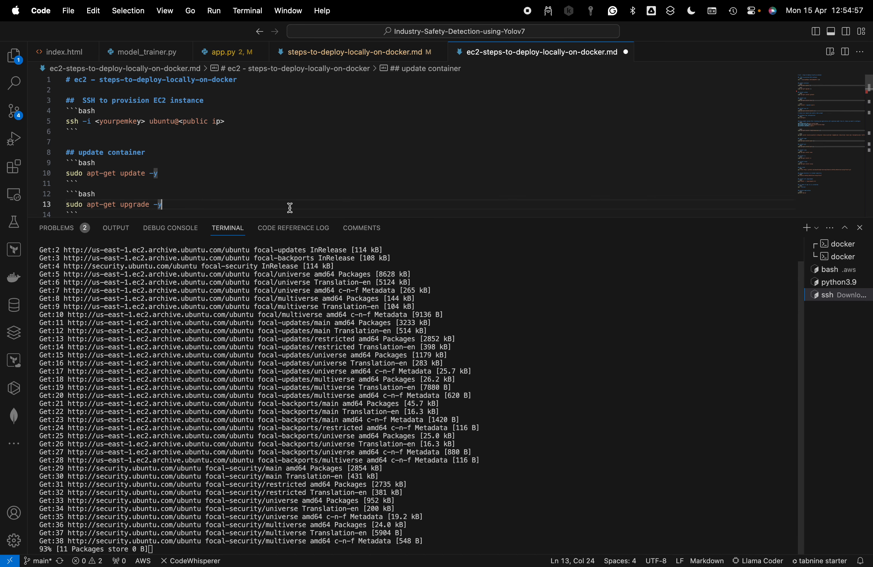
Copy the upgrade command from the EC2 guide, clear the SSH terminal, and run sudo apt-get upgrade -y
drag(289, 206, 66, 205)
key(super+c)
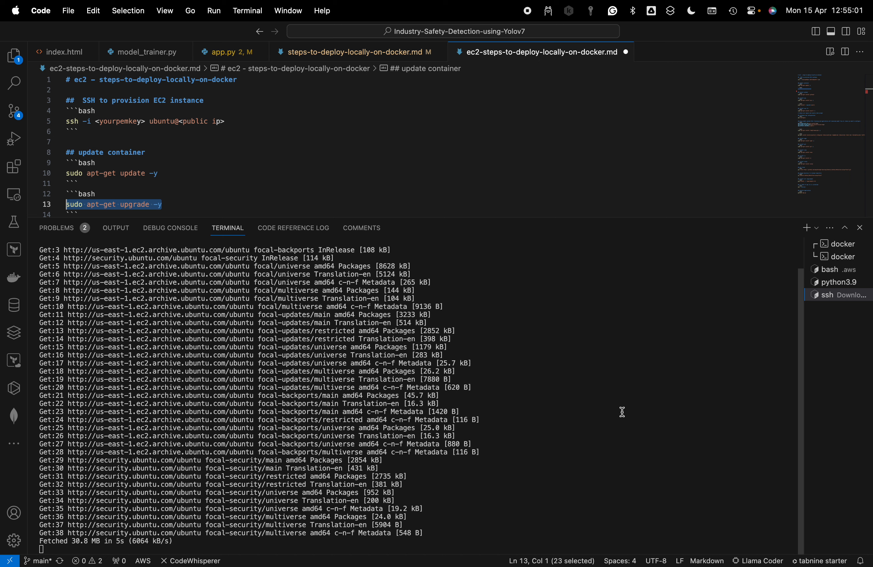
key(super+Tab)
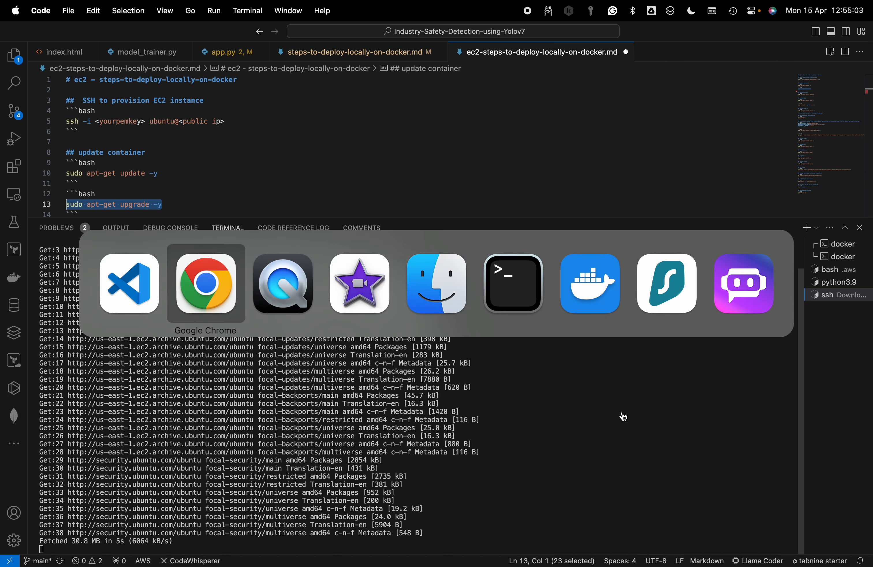
key(super+Tab)
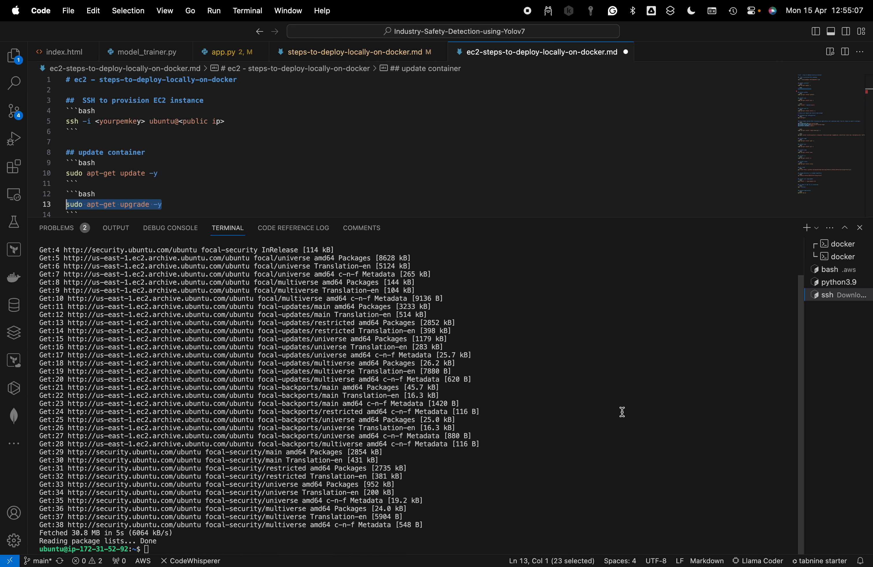
click(622, 412)
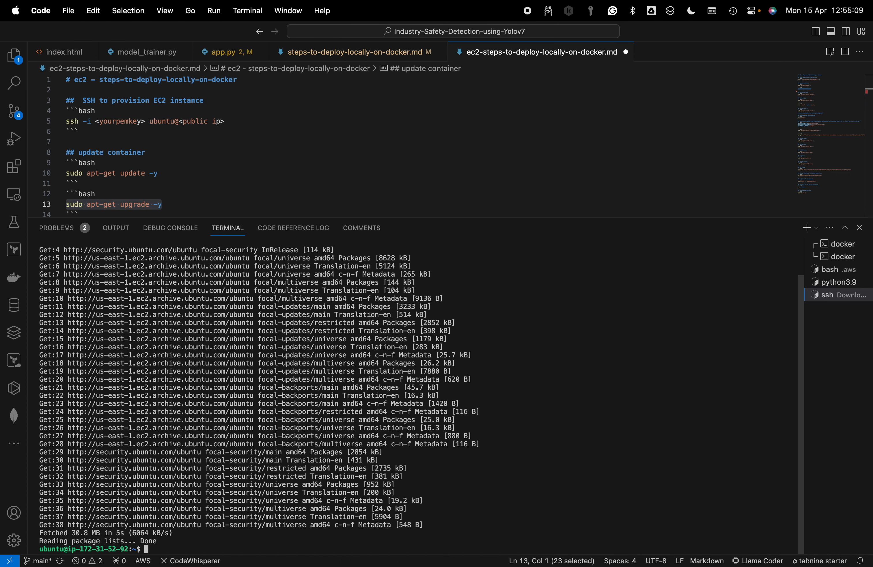
text(clear)
key(Return)
key(super+v)
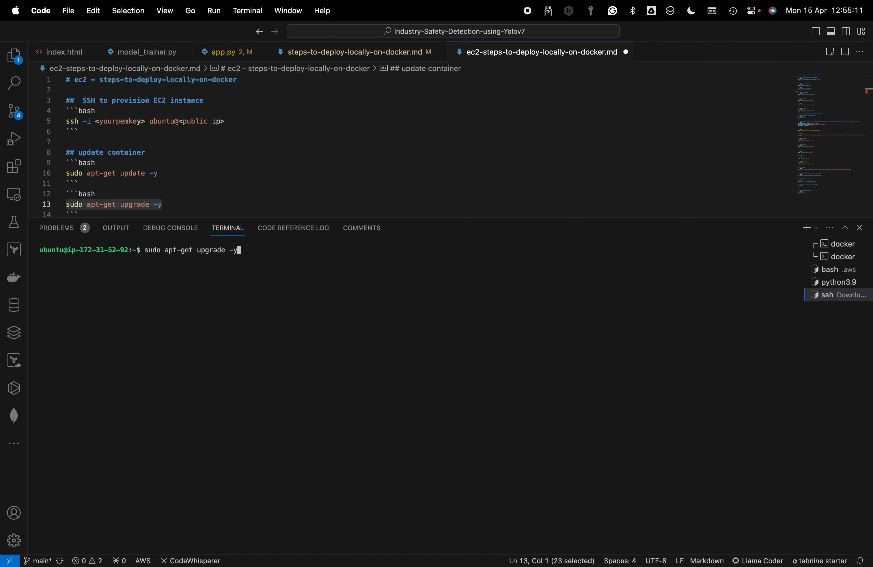
key(Return)
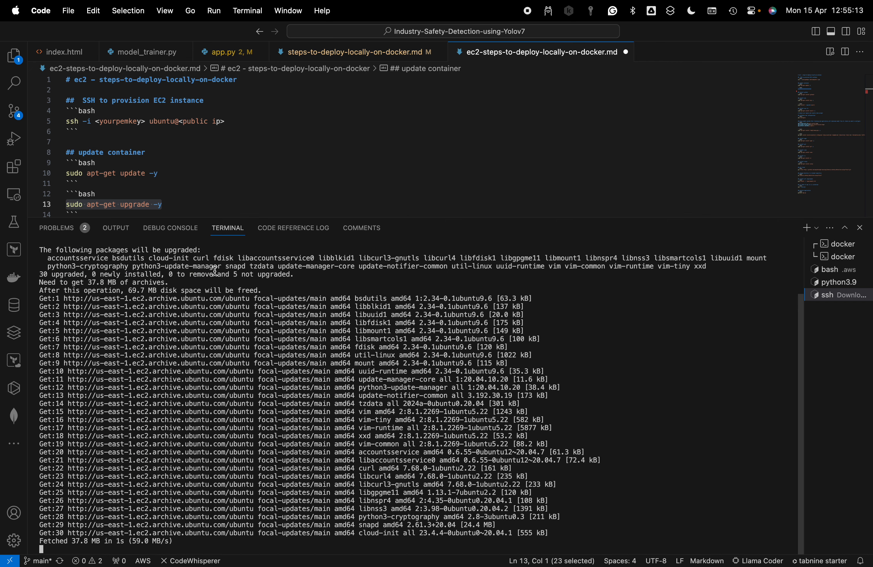
Copy the Python installation command from the guide and run sudo apt-get install python3 in the cleared SSH terminal
scroll(206, 202, down, 3)
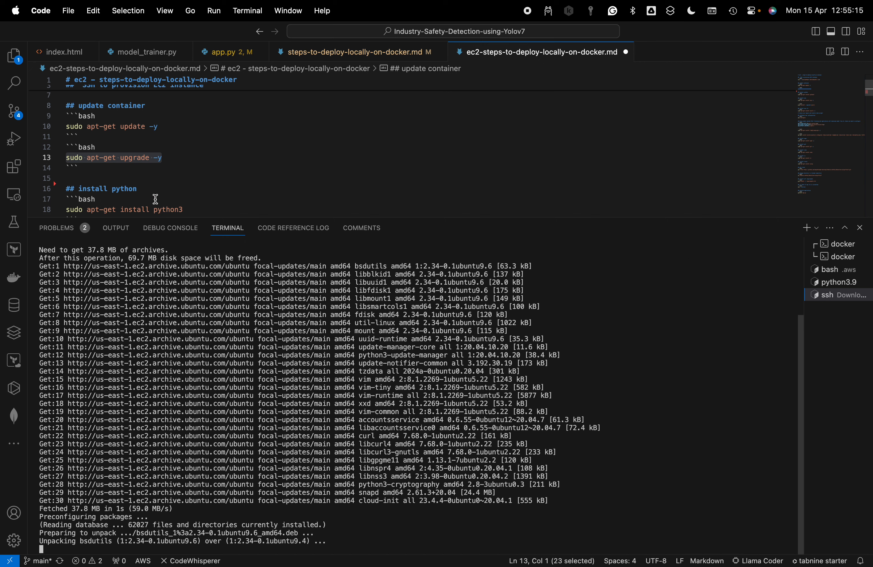
drag(183, 210, 66, 210)
key(super+c)
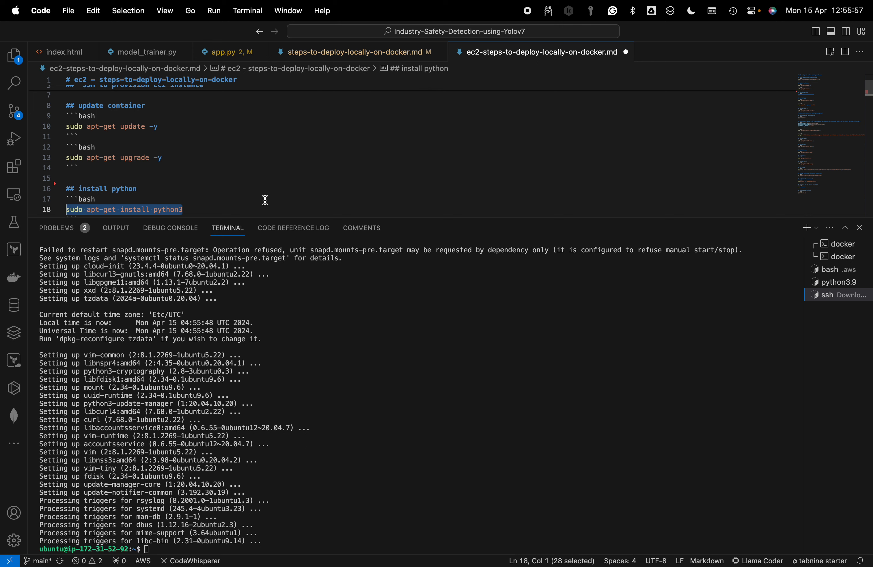
click(388, 410)
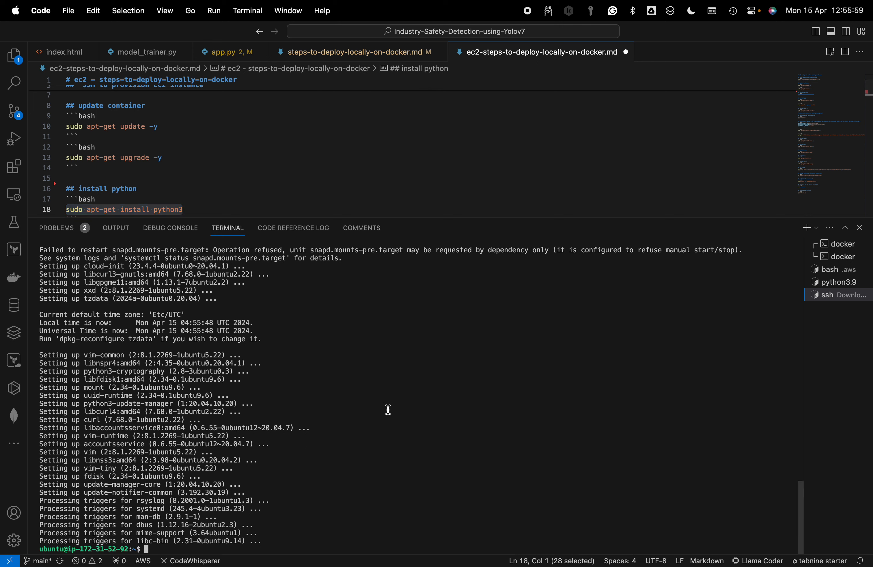
text(clear)
key(Return)
key(super+v)
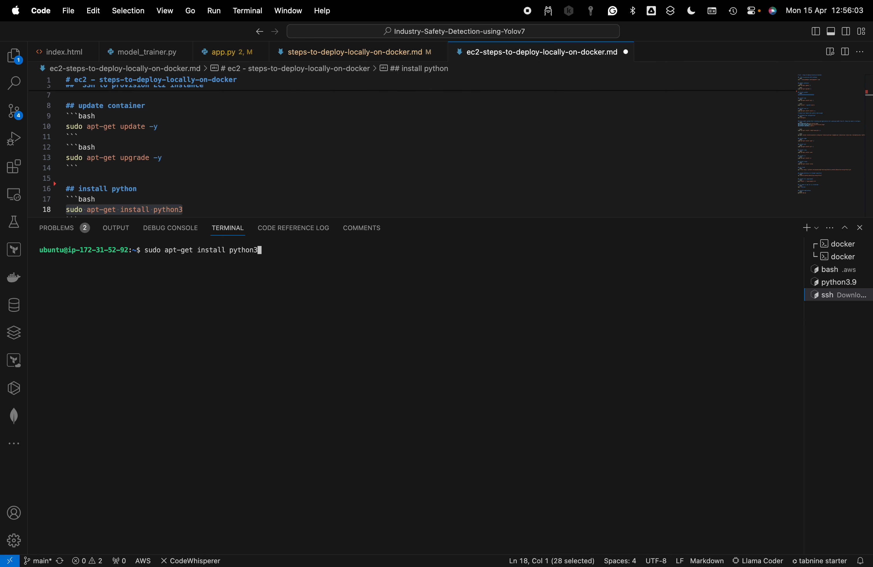
key(Return)
Install pip on the EC2 instance by running the guide's sudo apt-get install pip -y command
scroll(195, 187, down, 2)
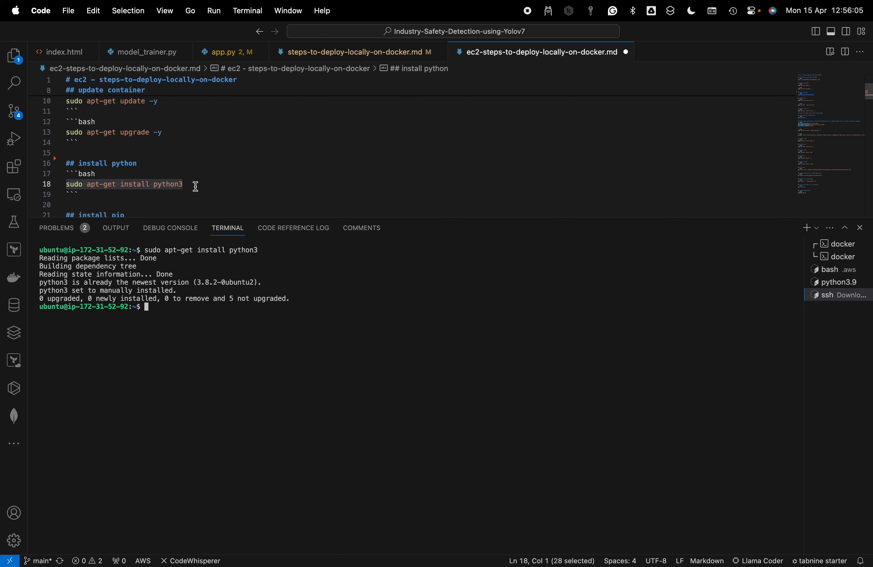
scroll(162, 191, down, 2)
drag(193, 192, 52, 192)
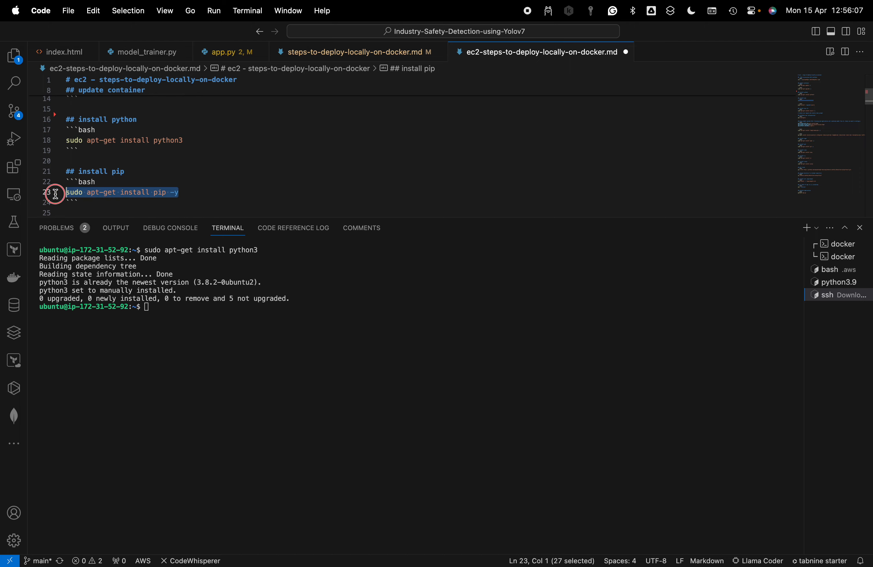
text(sudo apt-get install pip -y)
key(Return)
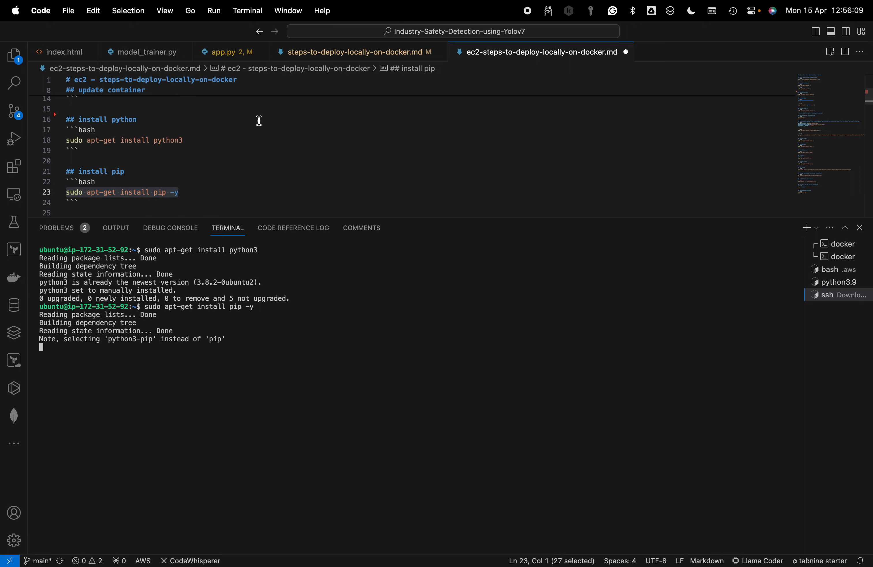
Copy the guide's AWS CLI upgrade command and run pip3 install --upgrade awscli in the cleared SSH terminal
scroll(254, 146, down, 2)
click(183, 190)
drag(183, 190, 65, 190)
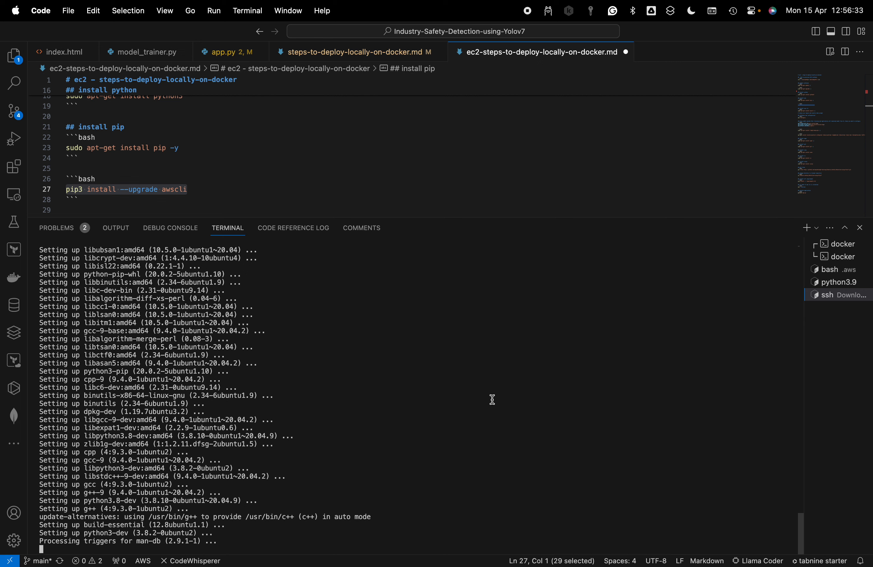
drag(193, 190, 24, 190)
key(super+c)
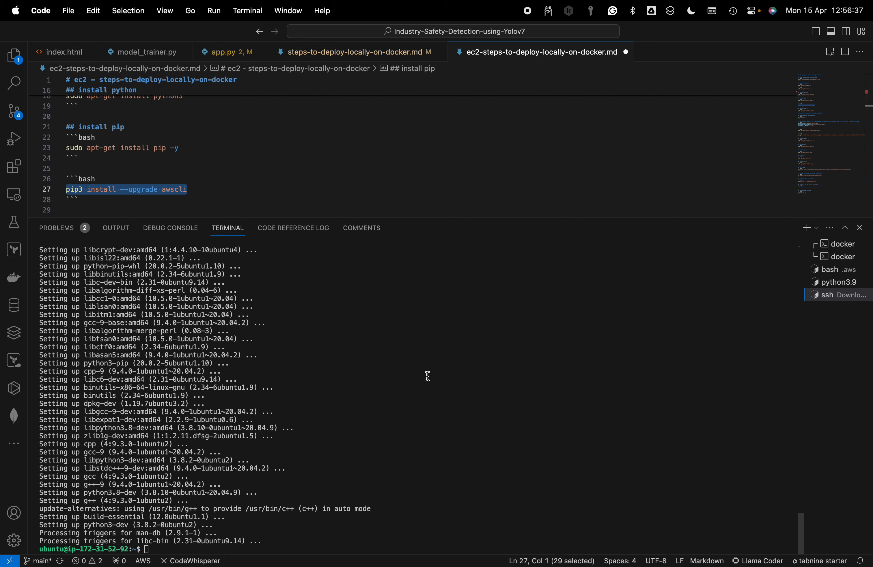
click(427, 376)
text(clear)
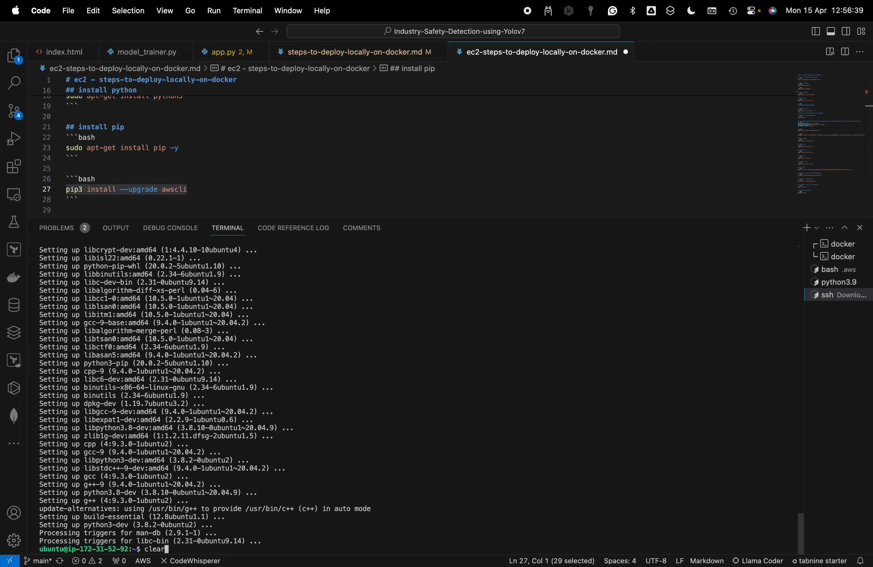
key(Return)
key(super+v)
key(Return)
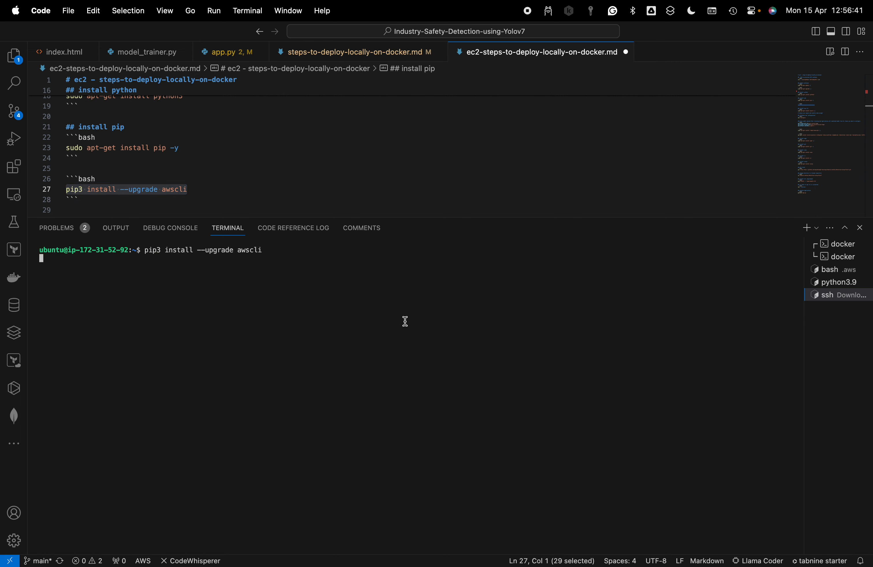
Copy the command under "install aws cli" and run sudo apt-get install awscli -y in the cleared SSH terminal
scroll(279, 135, down, 3)
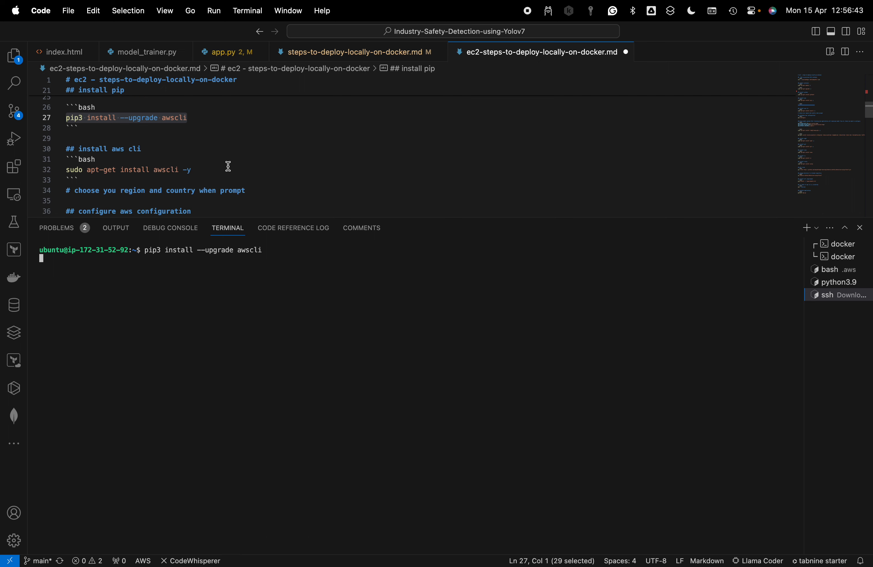
drag(226, 167, 89, 170)
click(211, 153)
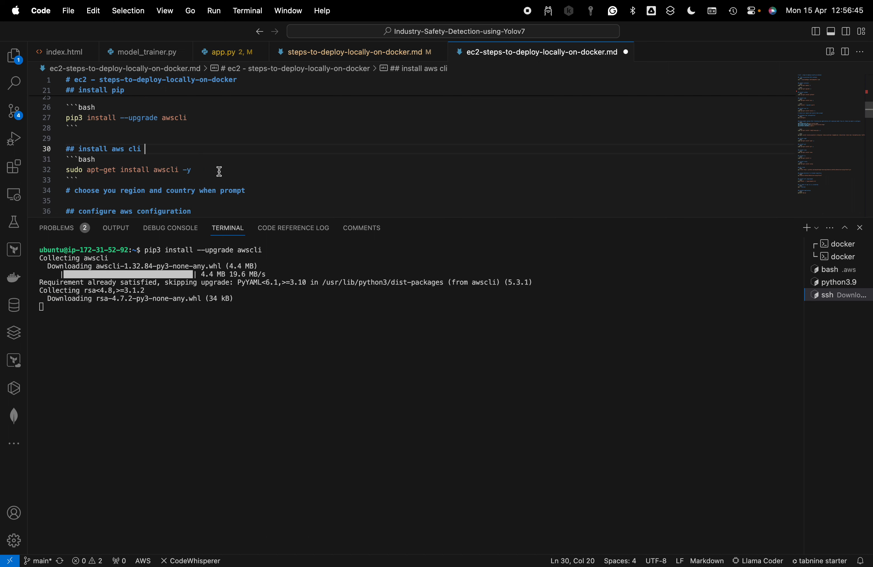
drag(212, 172, 2, 170)
key(super+c)
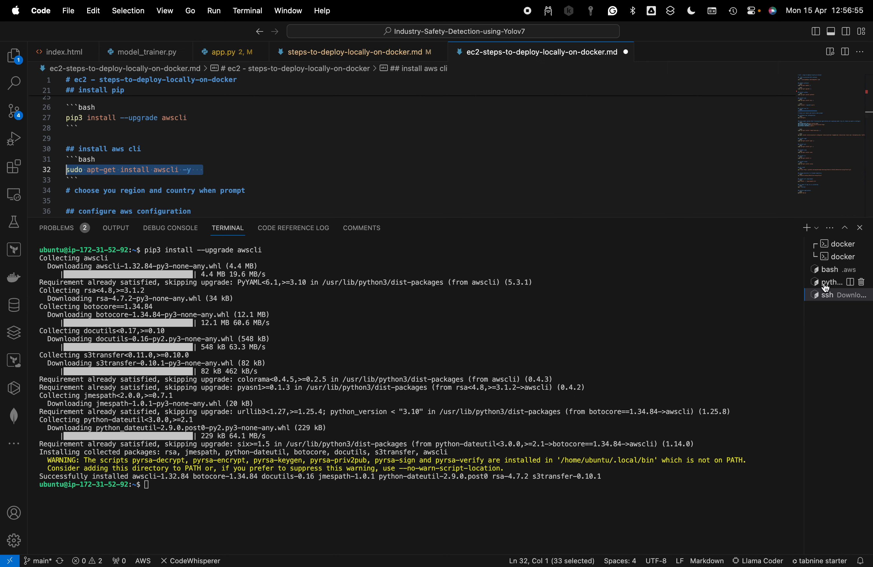
click(316, 501)
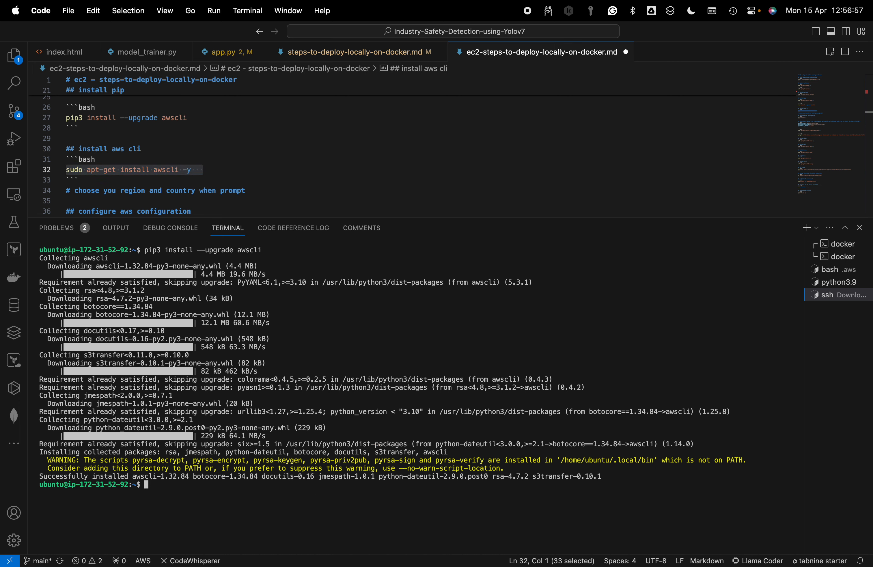
text(clear)
key(Return)
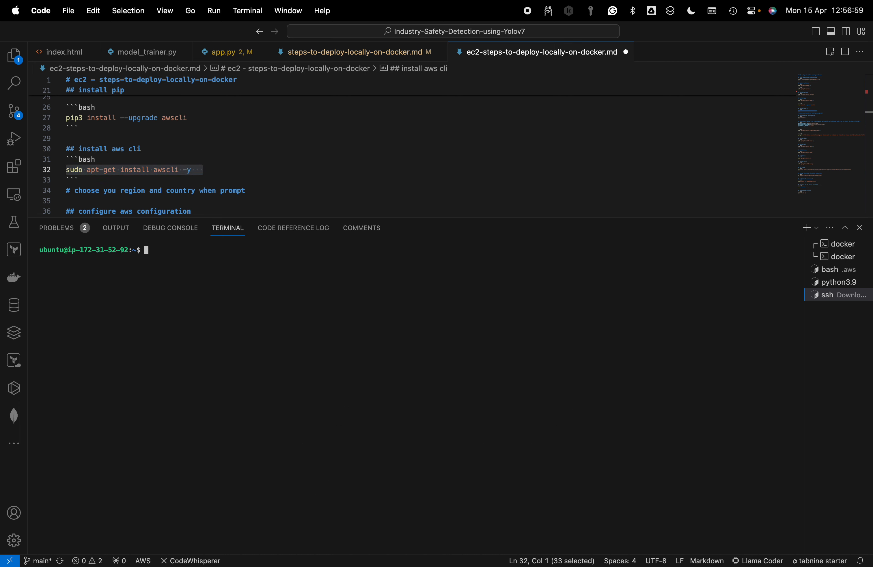
key(super+v)
key(Return)
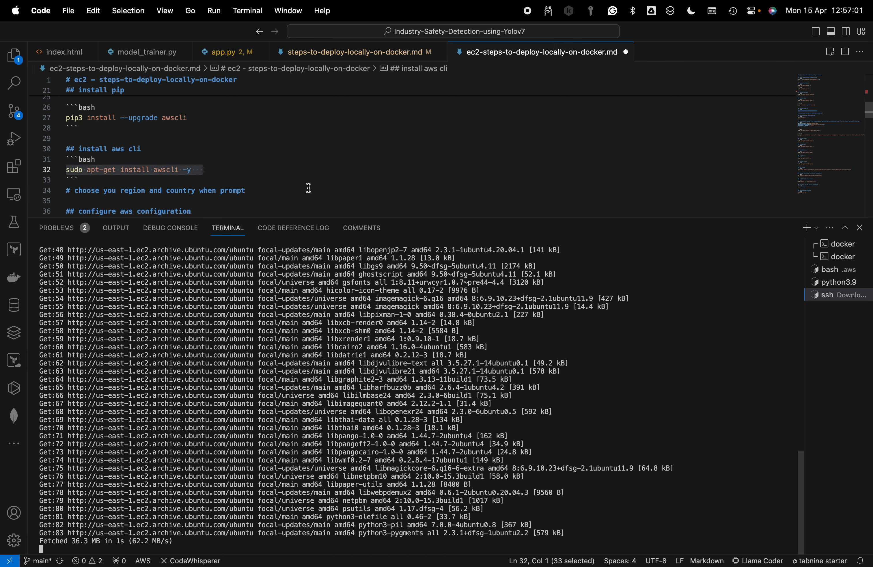
Copy the guide's AWS configuration command and run aws configure in the cleared SSH terminal
scroll(308, 189, down, 2)
drag(127, 192, 47, 194)
key(super+c)
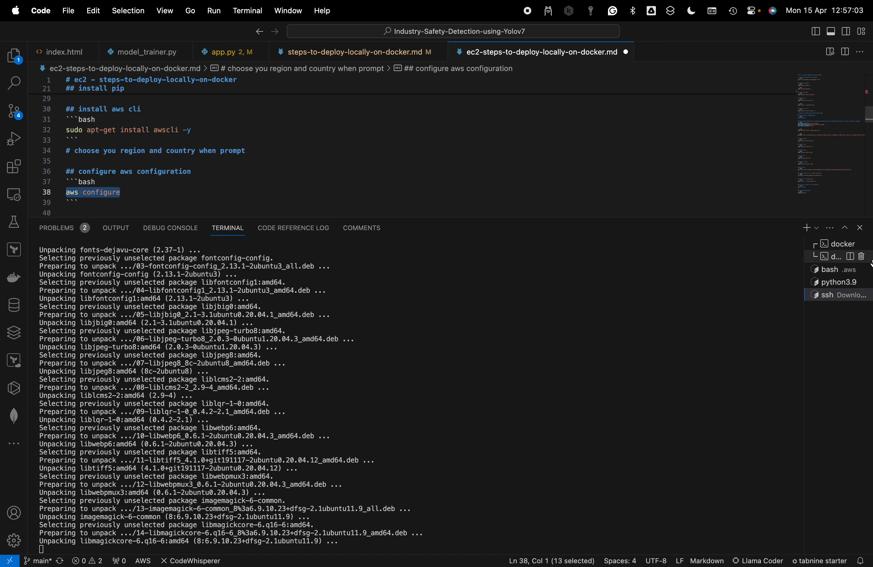
click(830, 283)
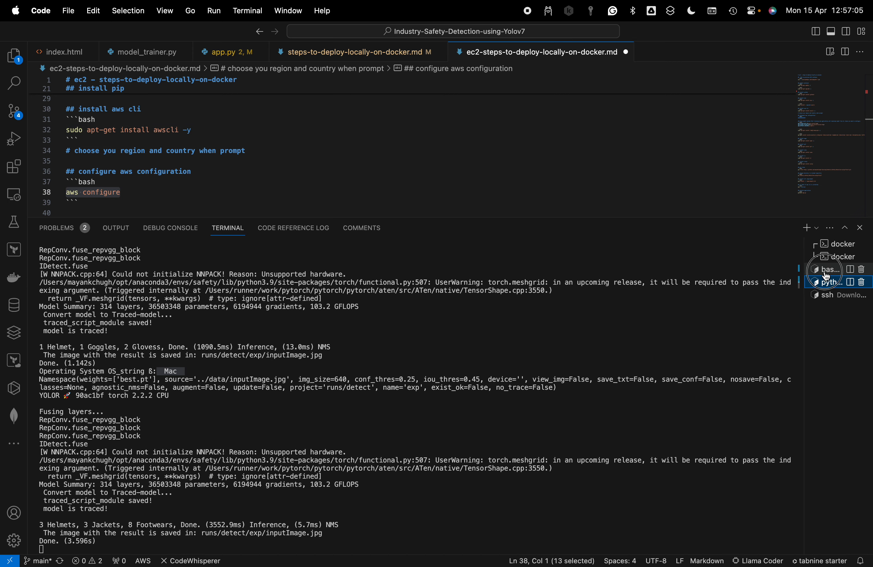
click(826, 273)
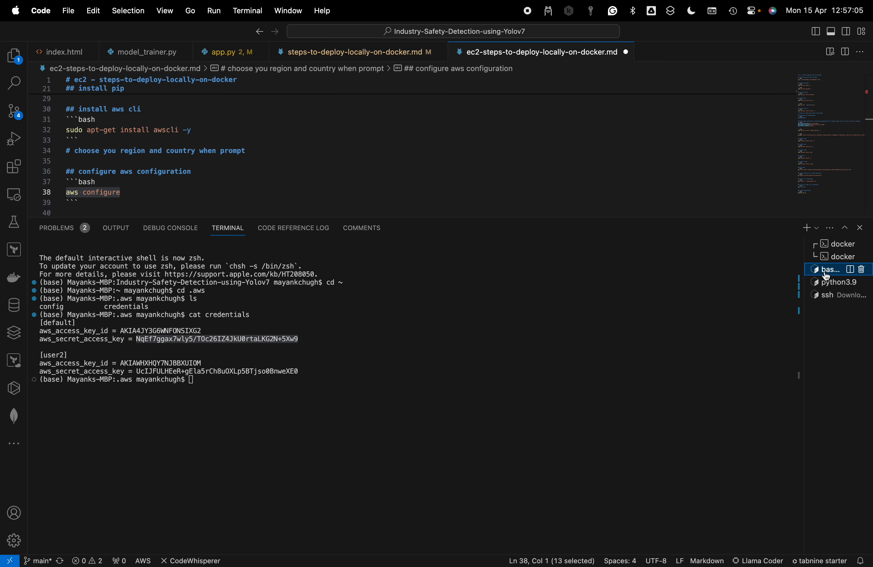
click(833, 296)
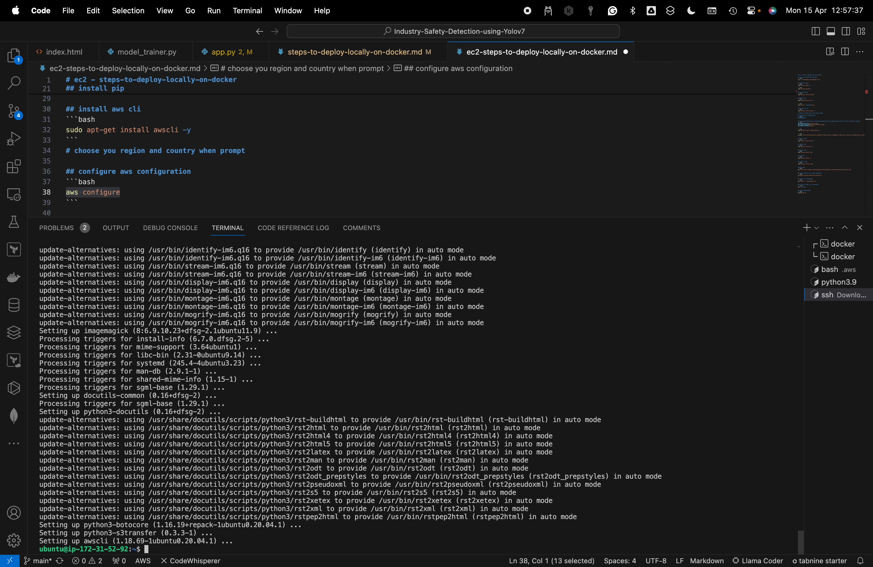
text(ear)
key(Return)
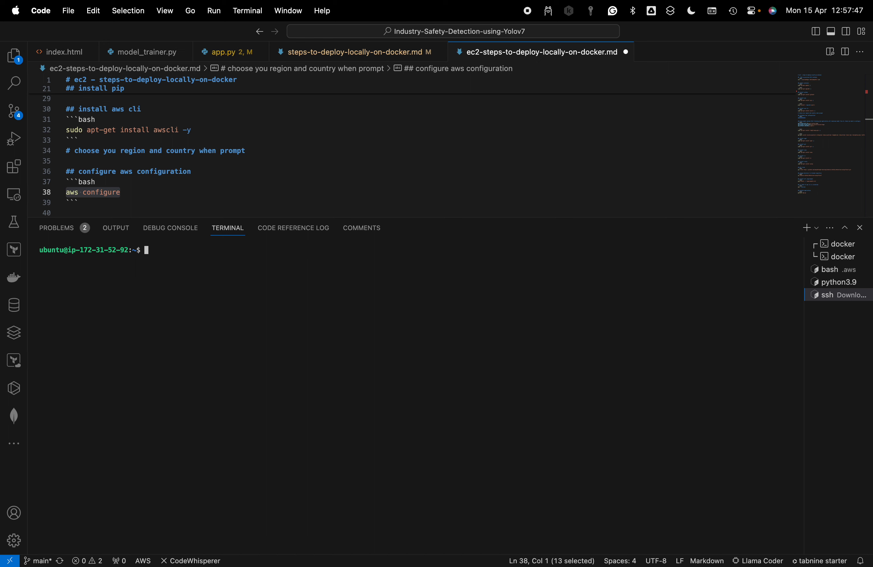
key(super+v)
key(Return)
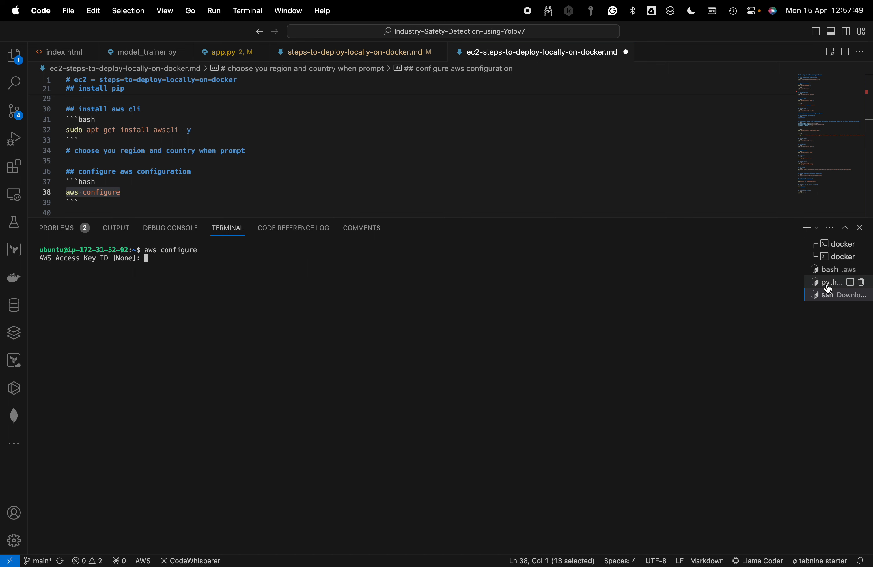
Copy the default profile's access key ID from the local bash terminal and enter it as the AWS Access Key ID
click(827, 270)
double_click(172, 331)
key(super+c)
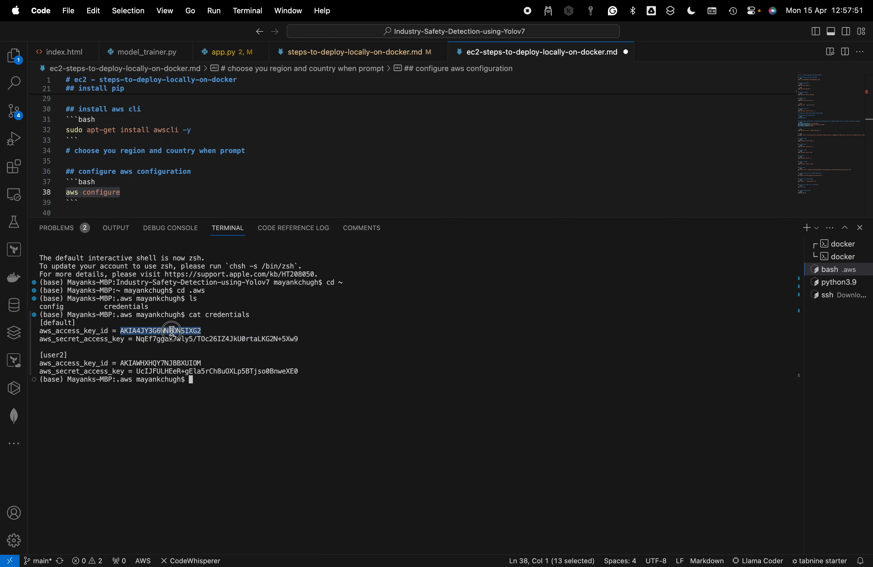
click(829, 295)
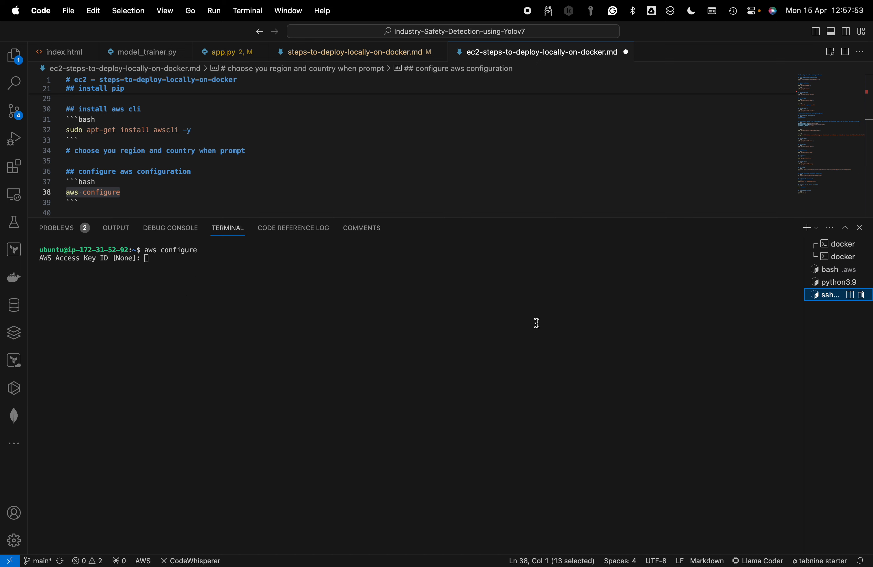
key(super+v)
key(Return)
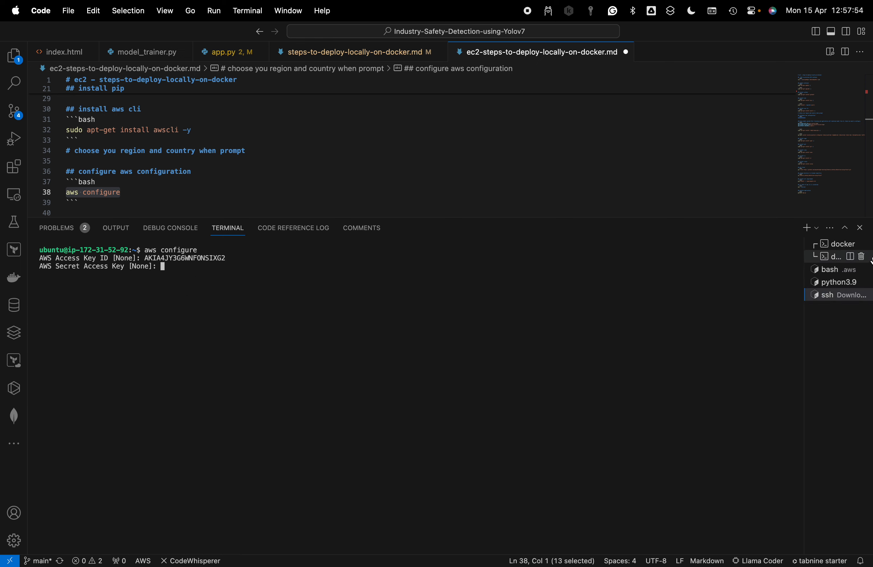
Copy the default profile's secret access key from the local bash terminal and enter it as the AWS Secret Access Key
click(828, 271)
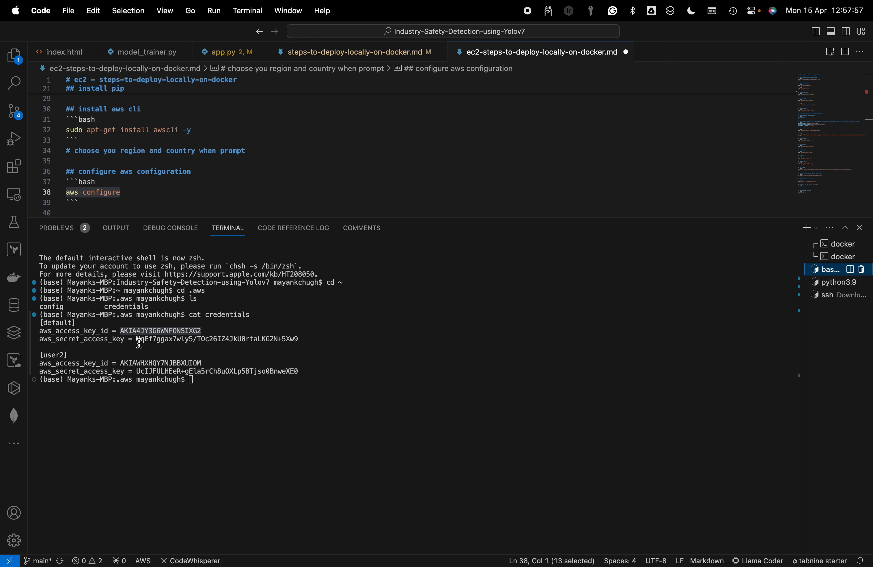
drag(136, 339, 299, 337)
key(super+c)
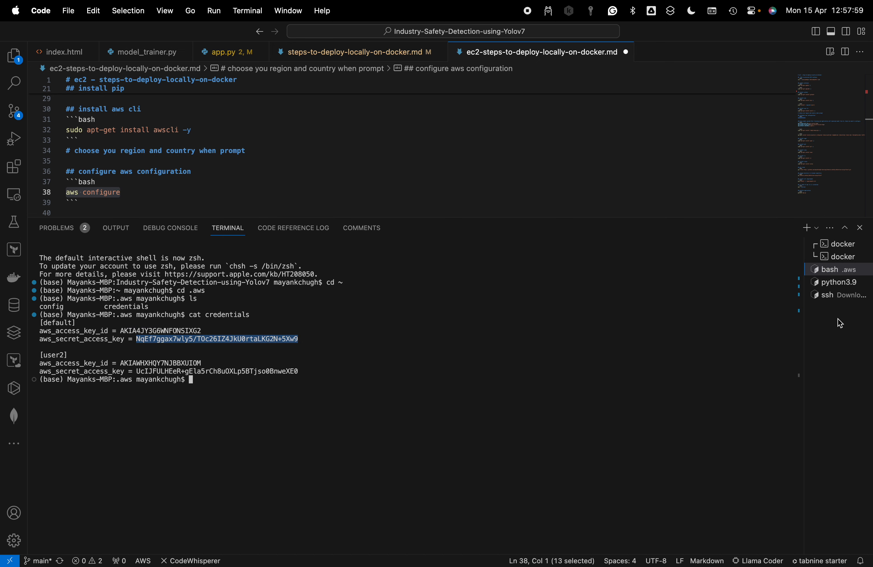
click(839, 297)
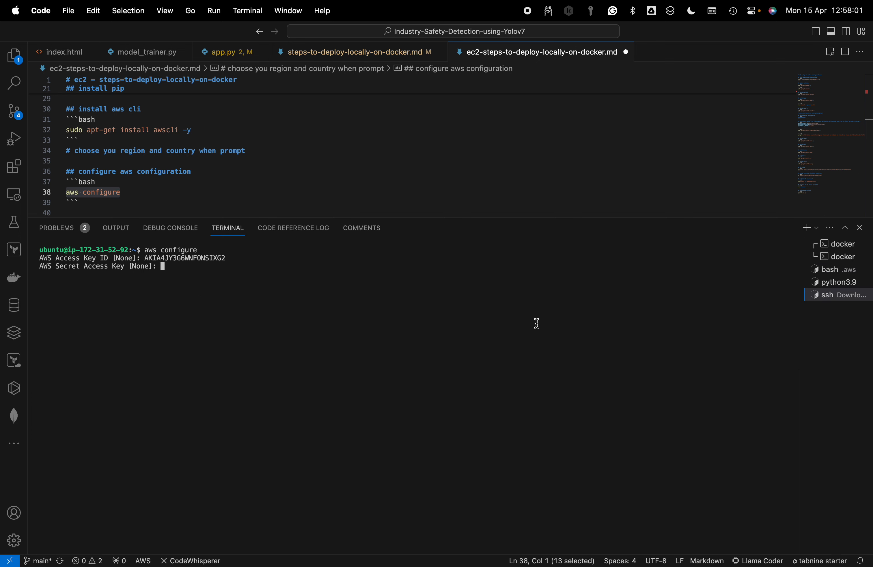
key(super+v)
key(Return)
Set the default region name to us-east-1 from the guide and leave the default output format empty
scroll(267, 150, down, 4)
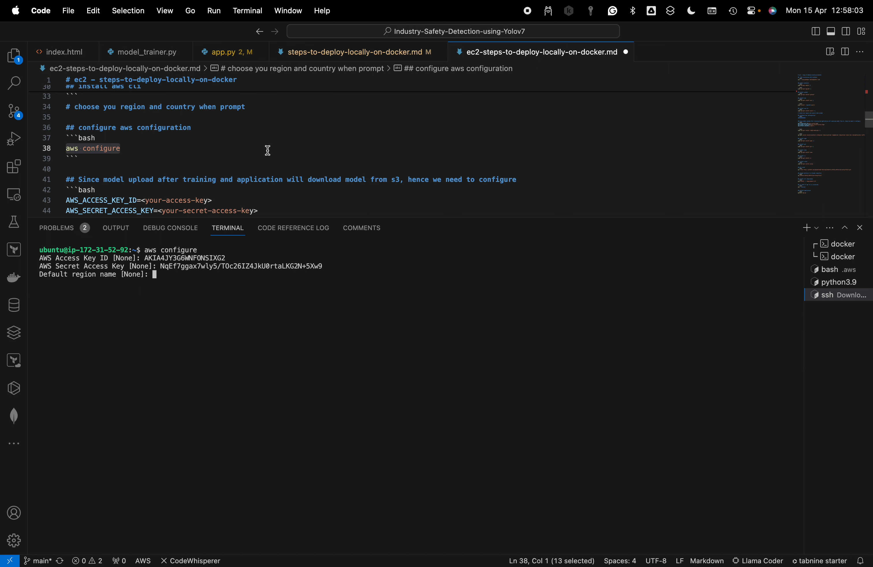
drag(146, 182, 183, 182)
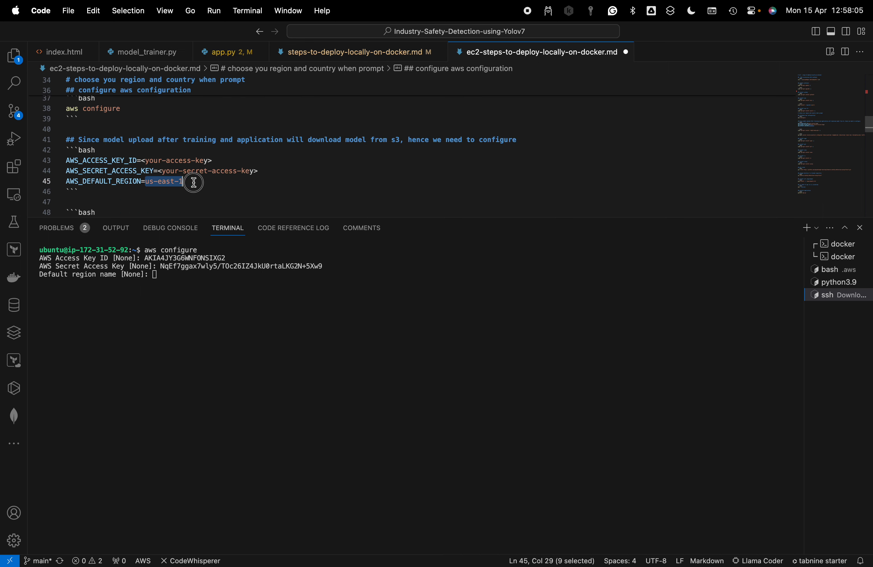
key(super+c)
click(284, 308)
key(super+v)
key(Return)
key(Return)
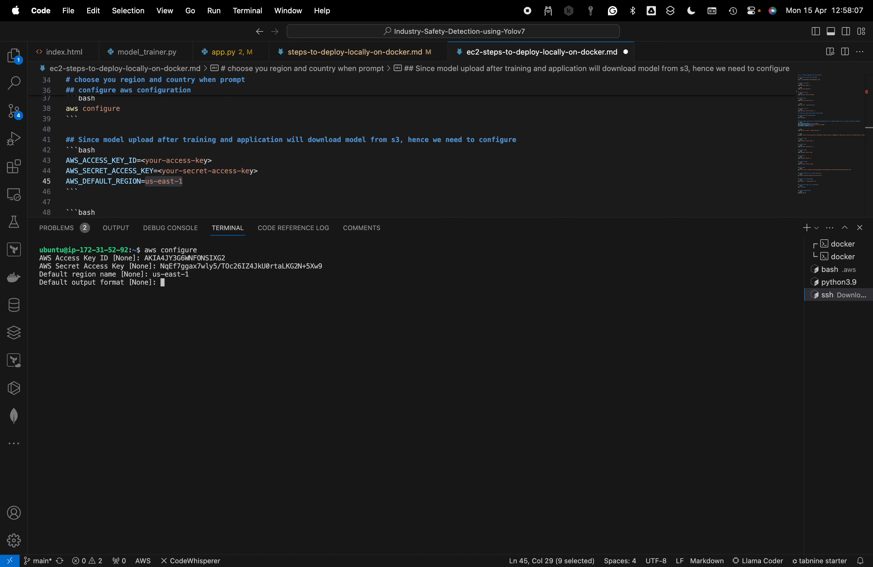
Copy the guide's libgl1 command and run sudo apt-get install libgl1-mesa-glx -y in the SSH terminal
scroll(162, 203, down, 3)
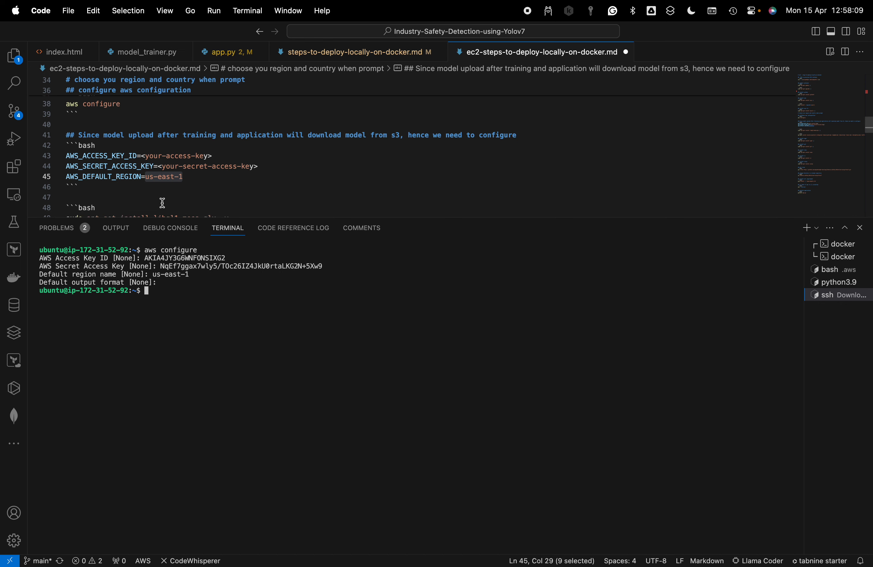
drag(238, 172, 36, 171)
key(super+c)
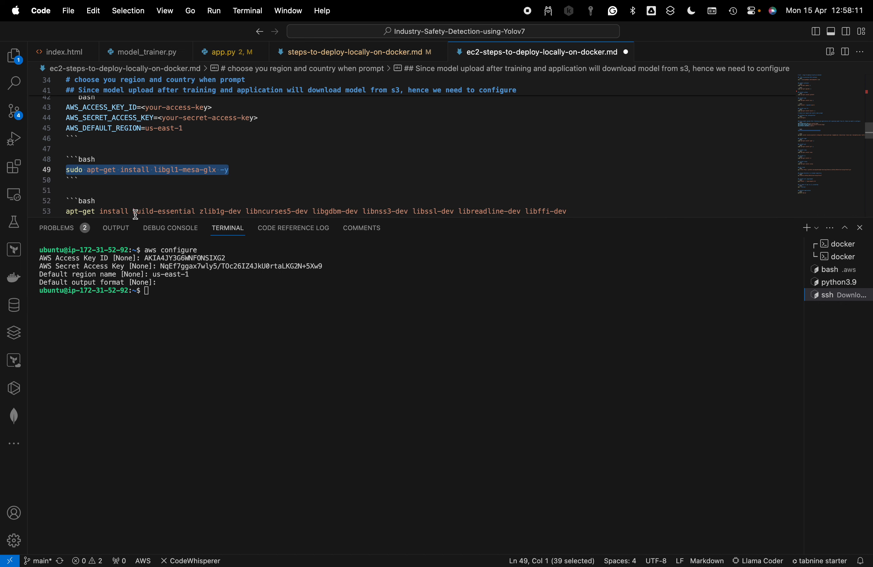
click(338, 355)
key(super+v)
key(Return)
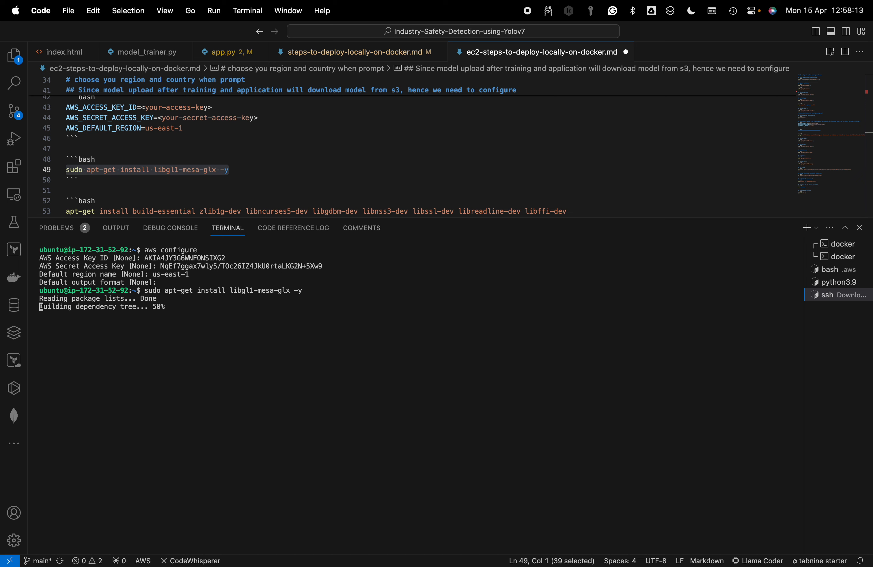
Delete the apt-get install build-essential code block from ec2-steps-to-deploy-locally-on-docker.md and save the file
scroll(187, 202, down, 3)
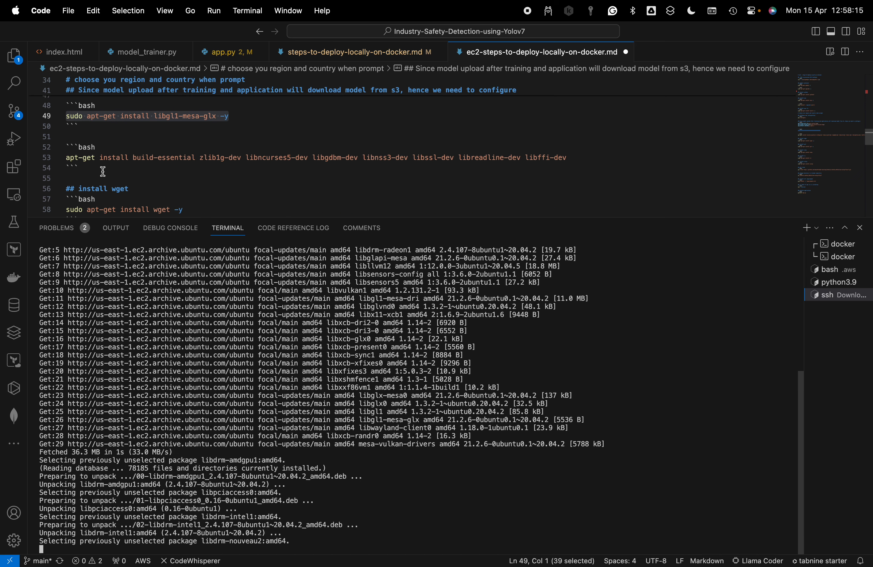
drag(79, 168, 55, 147)
key(BackSpace)
key(BackSpace)
key(BackSpace)
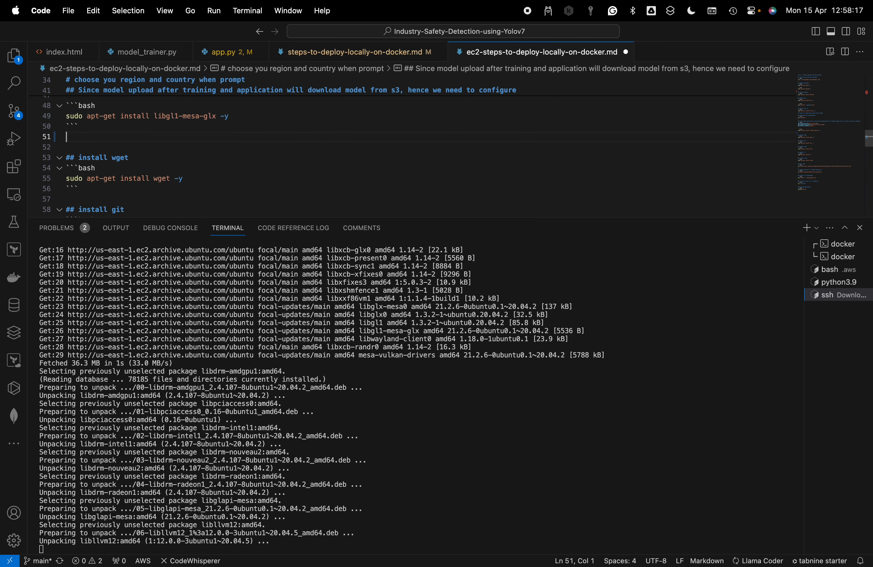
key(cmd+s)
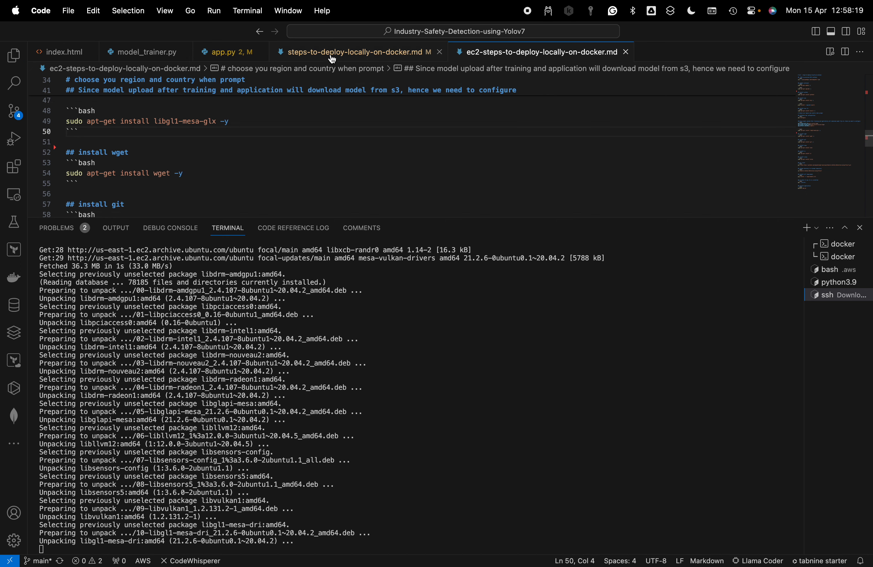
Remove the commented-out build-essential install block from steps-to-deploy-locally-on-docker.md and save the file
click(331, 52)
scroll(300, 150, up, 15)
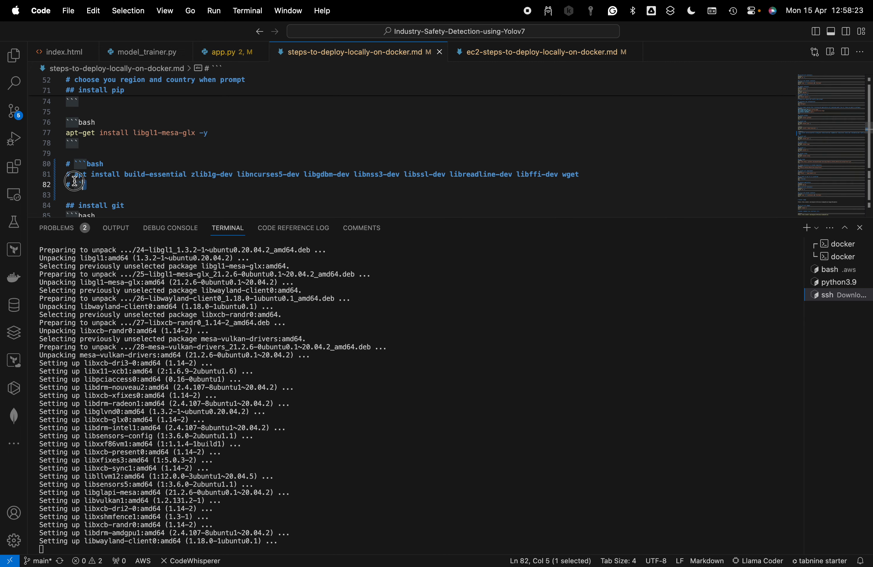
drag(90, 186, 59, 161)
key(BackSpace)
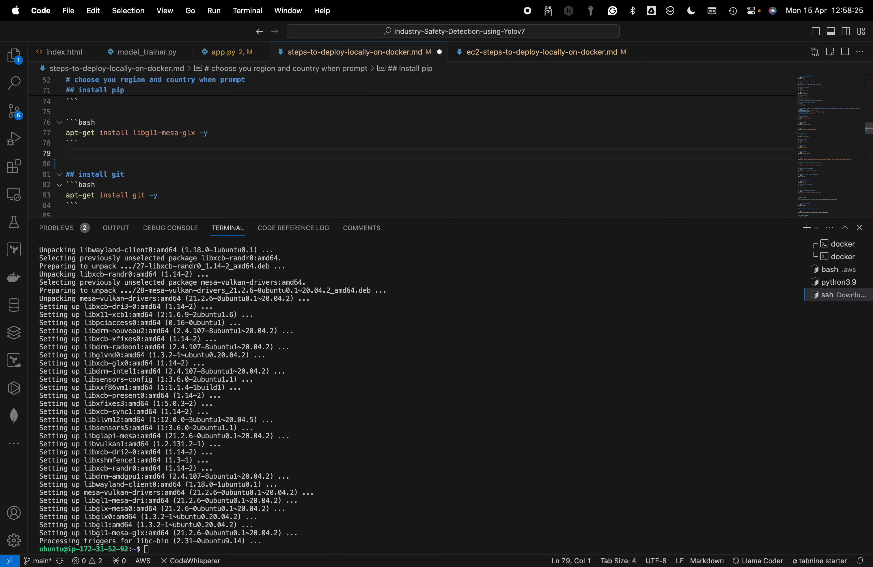
key(BackSpace)
key(cmd+s)
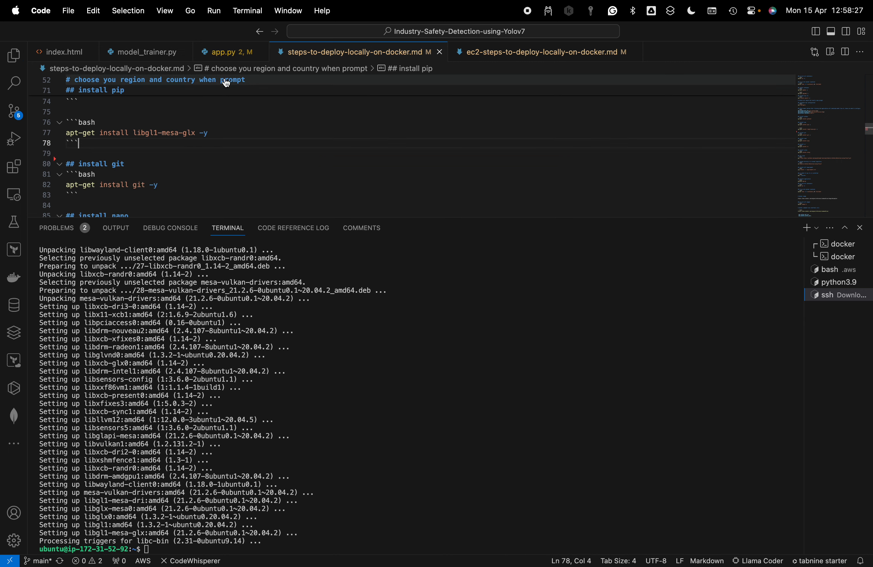
Return to the EC2 guide, clear the SSH terminal and run its sudo apt-get install wget -y command
click(519, 55)
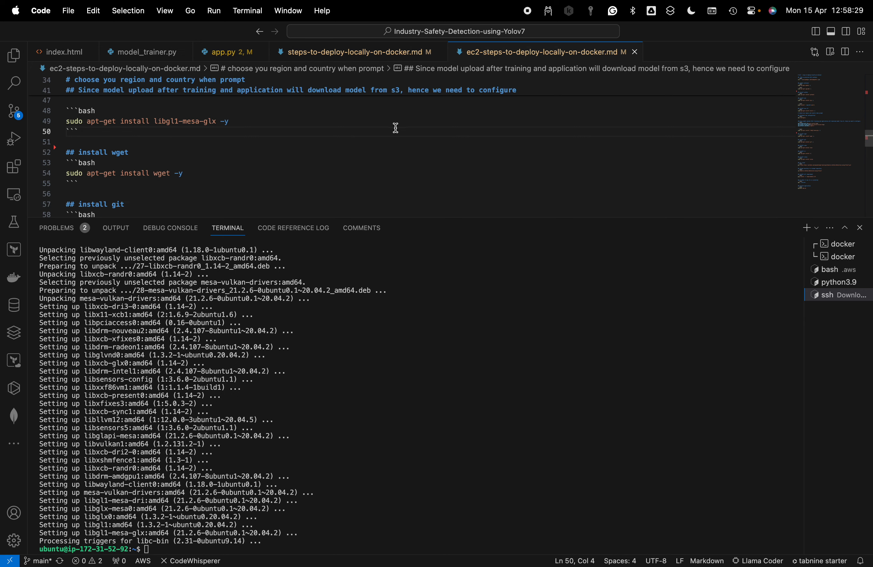
click(560, 397)
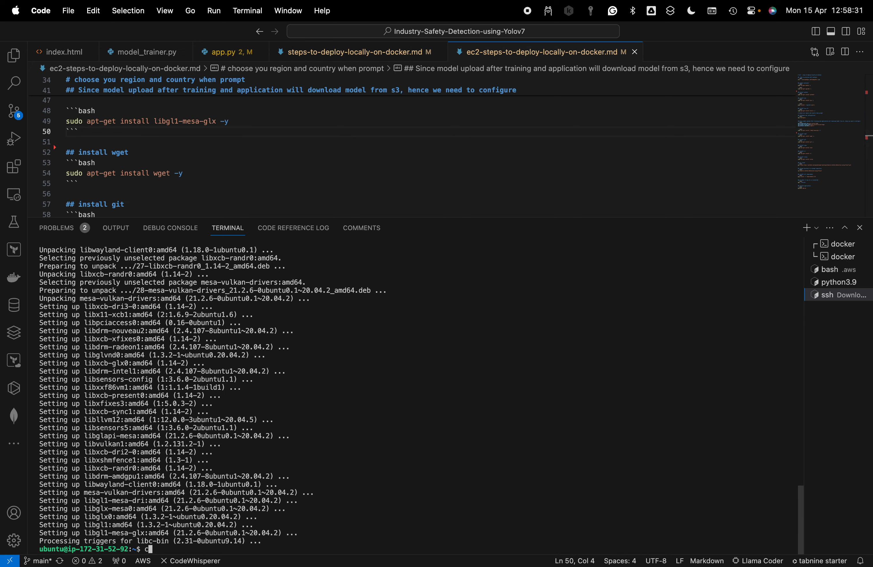
text(clear)
key(Return)
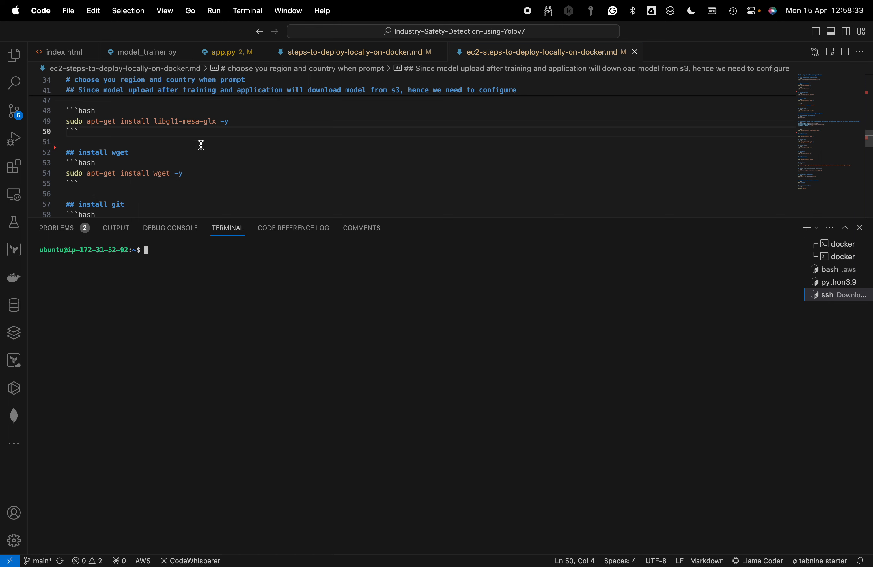
drag(208, 173, 60, 173)
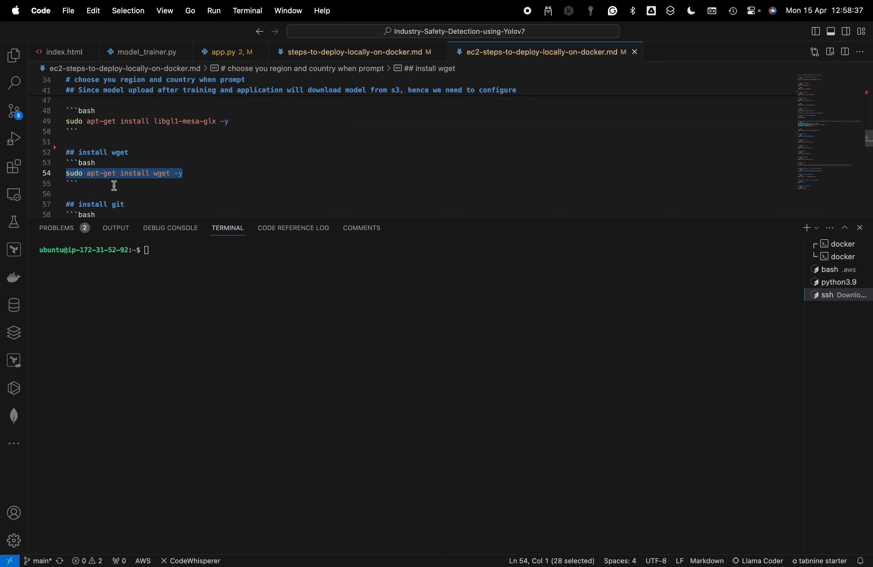
click(271, 280)
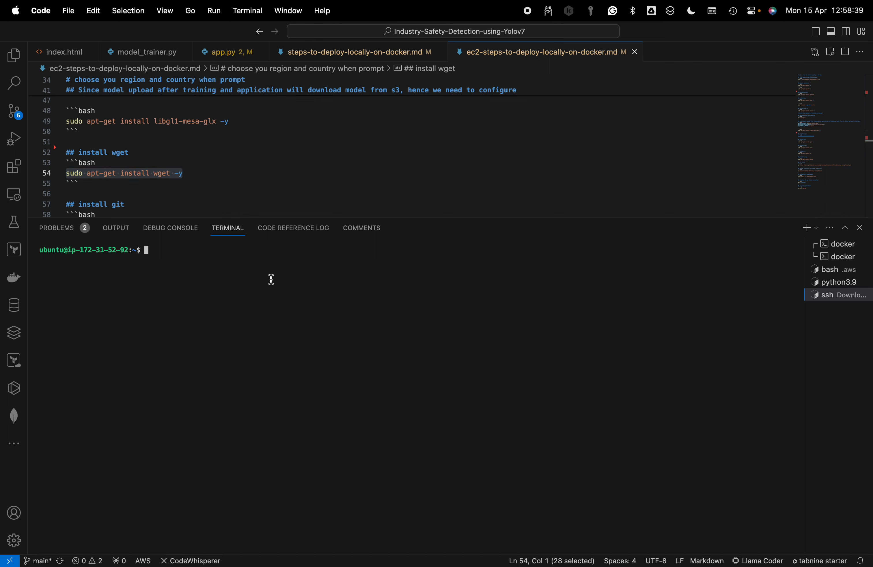
key(super+v)
key(Return)
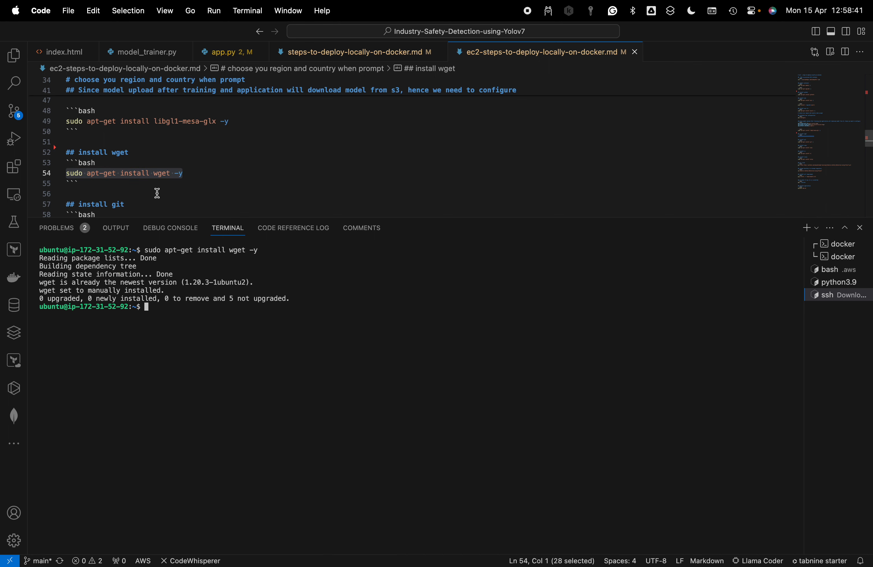
Copy the command under "install git" and run sudo apt-get install git -y in the SSH terminal
scroll(156, 190, down, 2)
drag(195, 186, 57, 188)
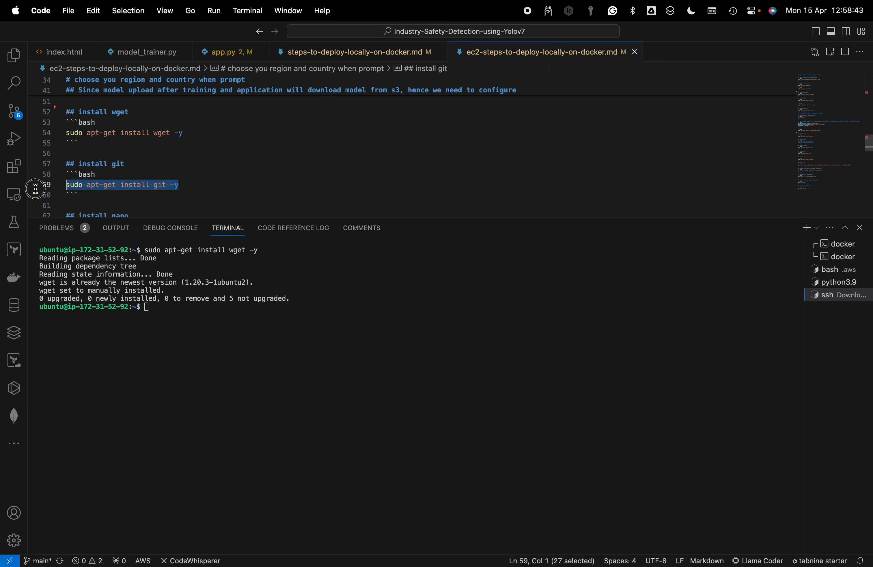
key(super+v)
key(Return)
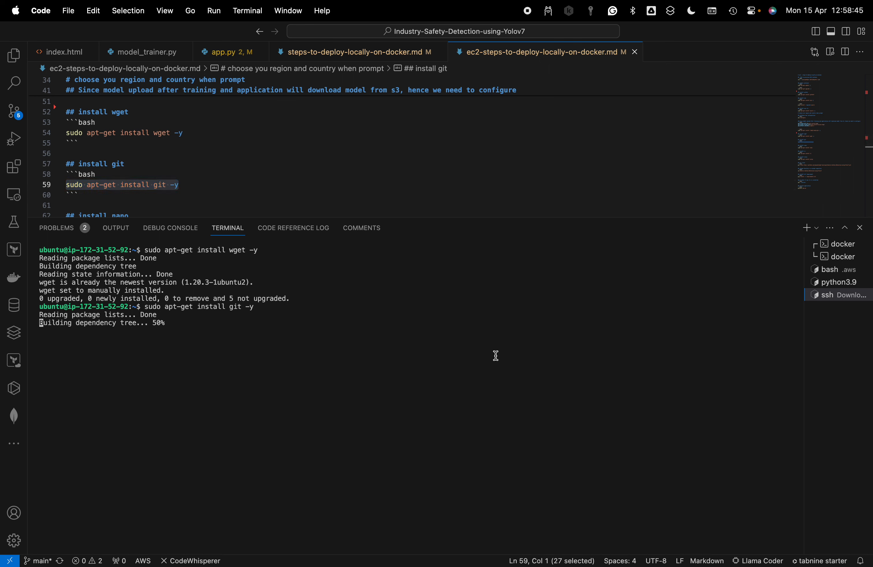
Copy the command under "install nano" and run sudo apt-get install nano in the SSH terminal
scroll(314, 206, down, 2)
scroll(313, 205, down, 1)
drag(196, 170, 46, 167)
key(super+c)
click(409, 323)
key(super+v)
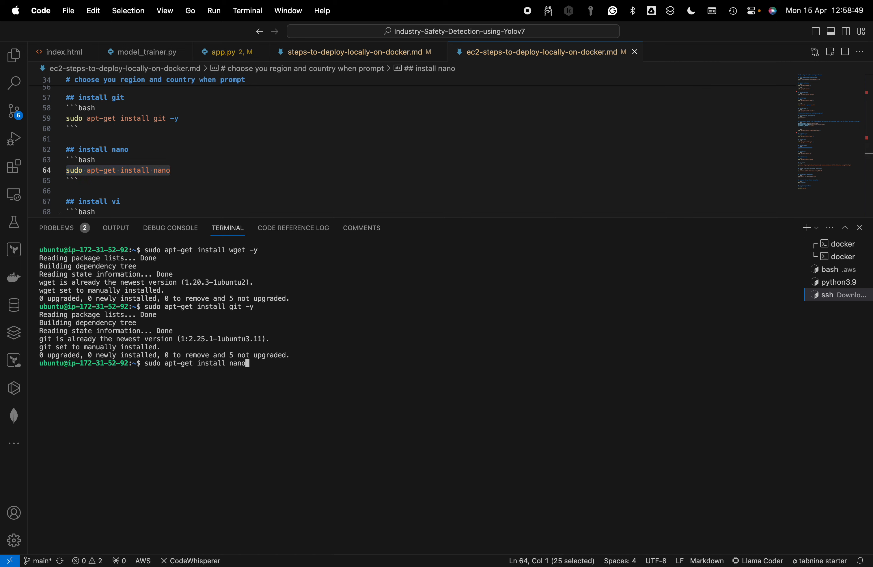
key(Return)
Copy the command under "install vi" and run sudo apt-get install vi in the SSH terminal
scroll(259, 209, down, 1)
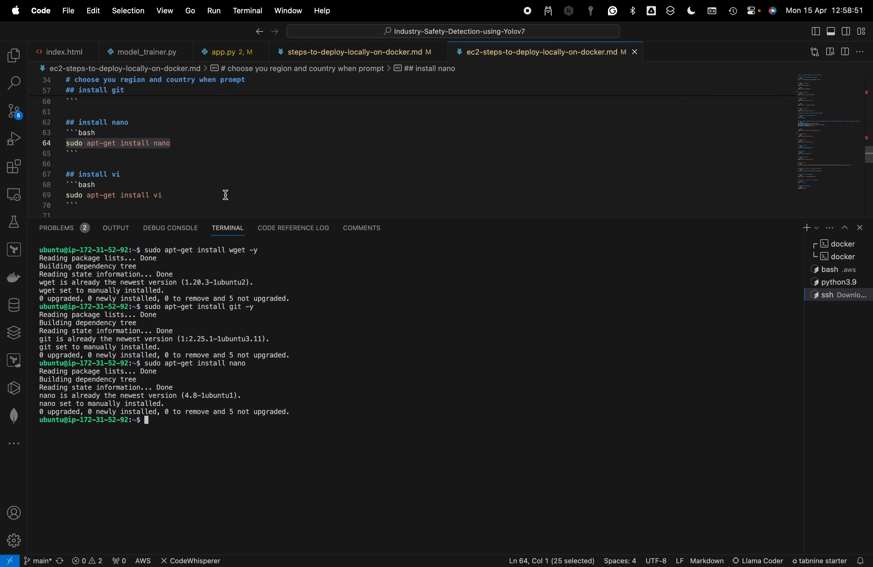
drag(226, 195, 27, 195)
key(super+c)
click(375, 368)
key(super+v)
key(Return)
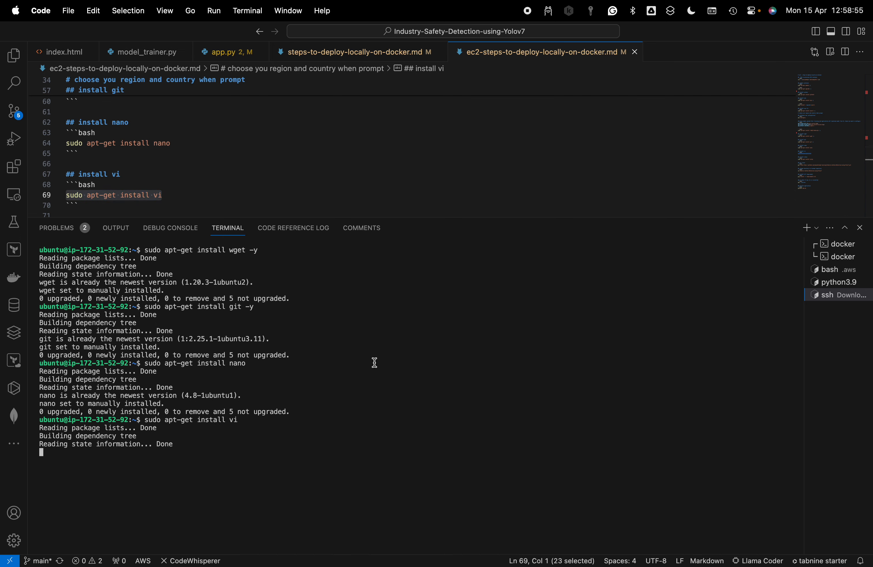
Copy the command under "install unzip" and run unzip in the SSH terminal to check whether it is available
scroll(411, 180, down, 2)
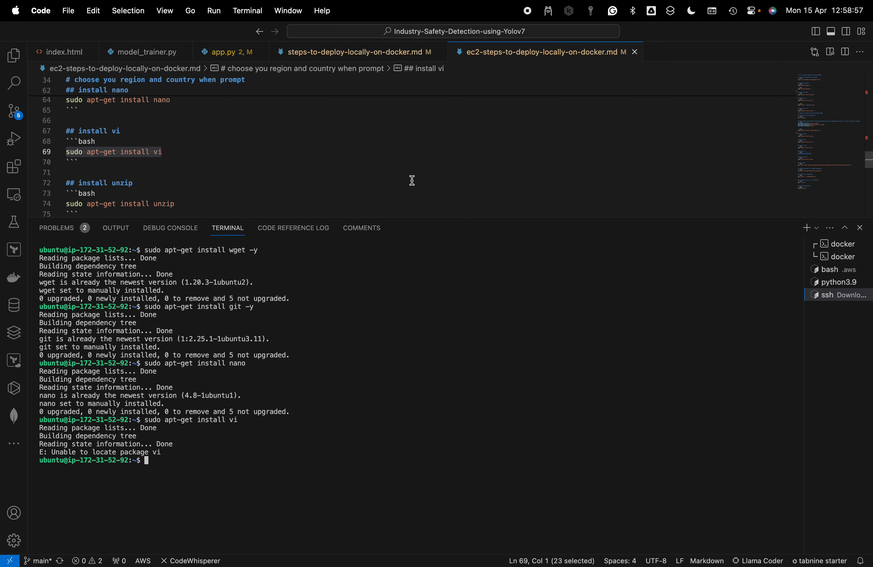
drag(247, 199, 124, 213)
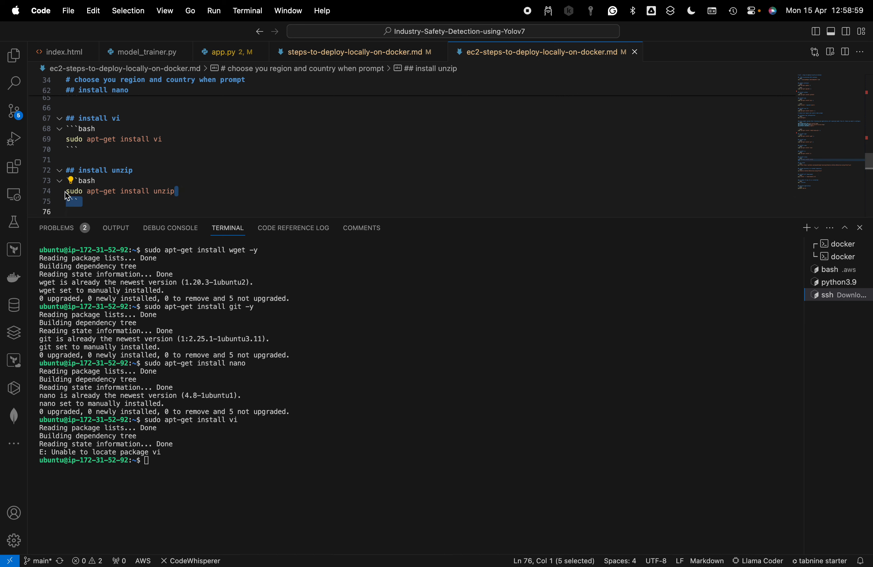
shift+click(69, 192)
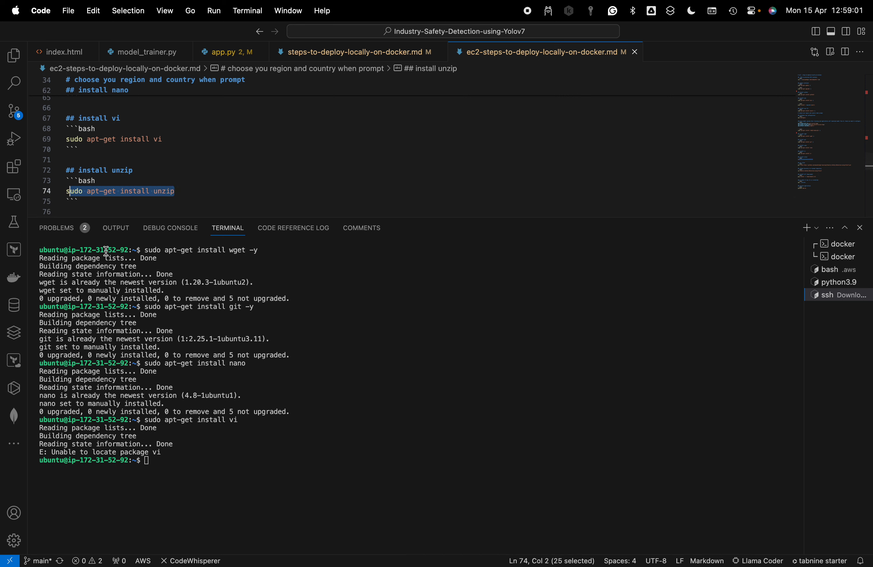
drag(67, 192, 196, 192)
key(super+c)
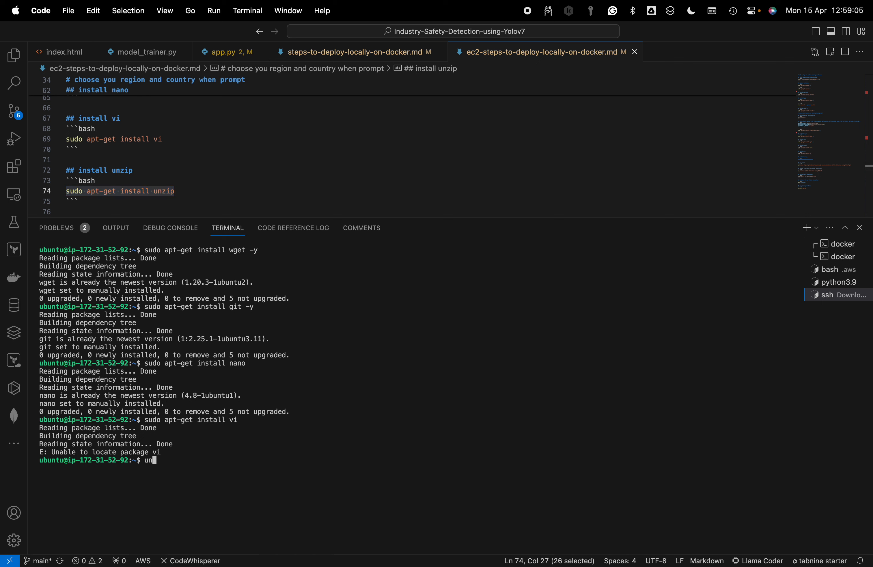
text(p)
key(Return)
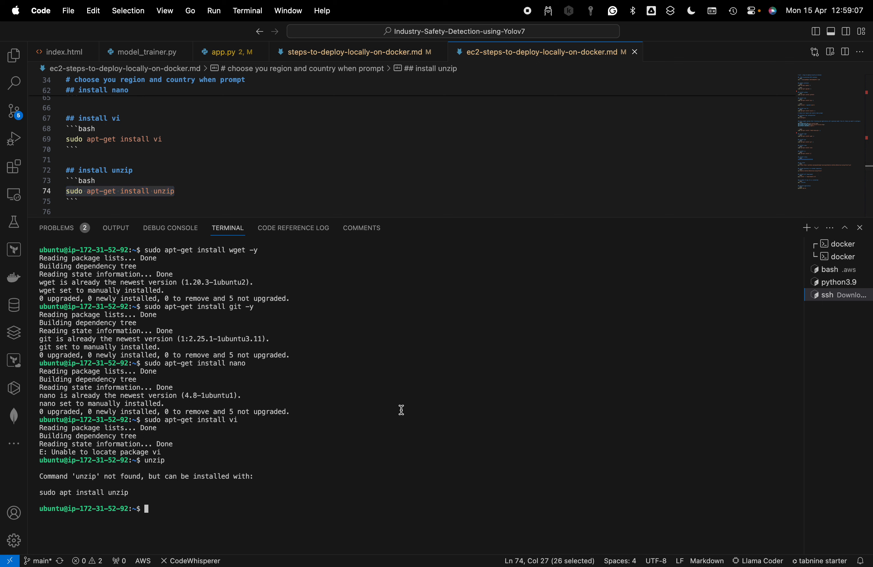
Run the copied sudo apt-get install unzip command in the SSH terminal, and clear the terminal once it finishes
key(super+v)
key(Return)
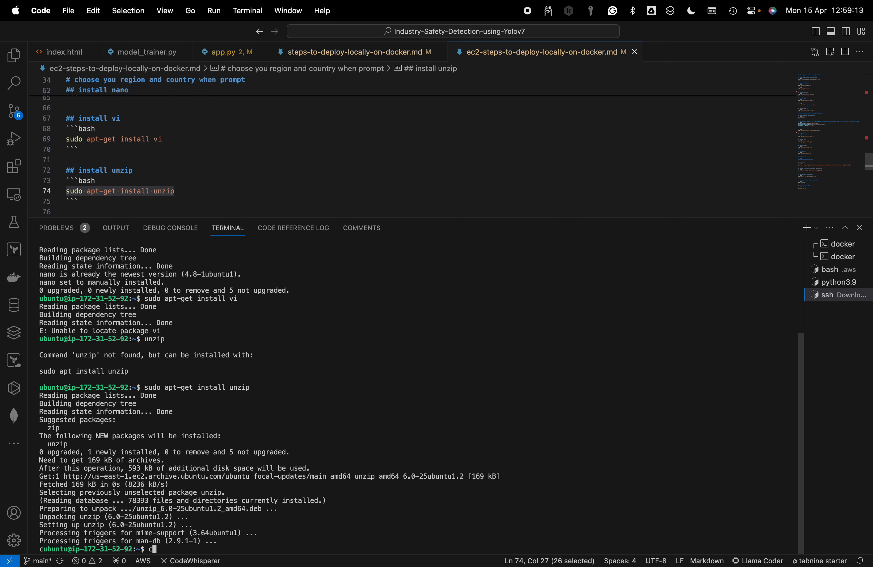
text(clear)
key(Return)
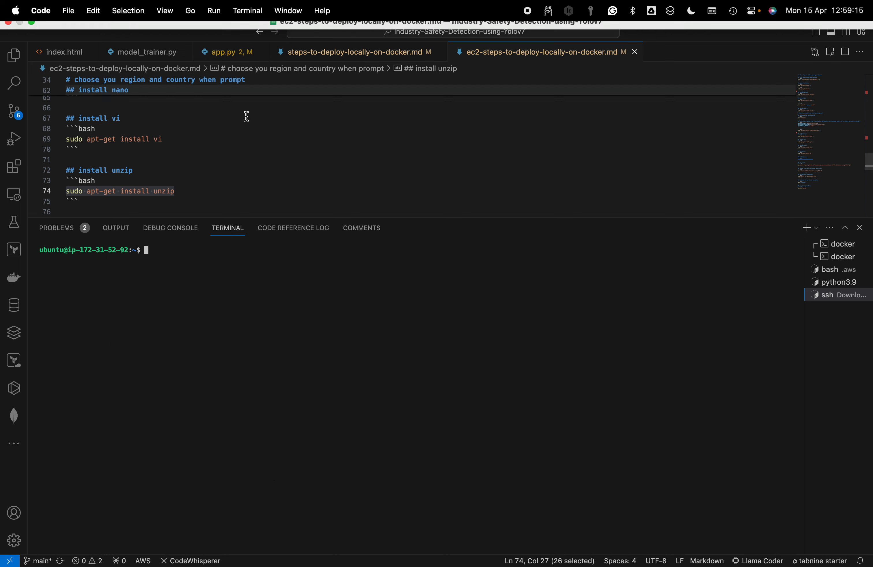
Copy the command under "git clone" and run it in the SSH terminal to clone the Industry-Safety-Detection-using-Yolov7 repository
scroll(242, 160, down, 1)
scroll(243, 161, down, 3)
drag(484, 163, 30, 162)
key(super+c)
click(327, 315)
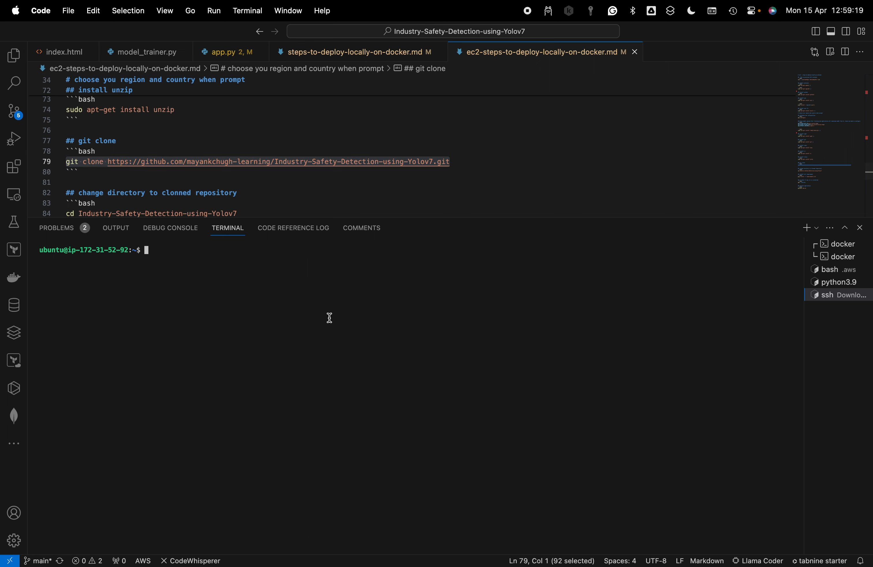
key(super+v)
key(Return)
Copy the guide's change-directory command and run cd Industry-Safety-Detection-using-Yolov7 in the SSH terminal
scroll(250, 168, down, 3)
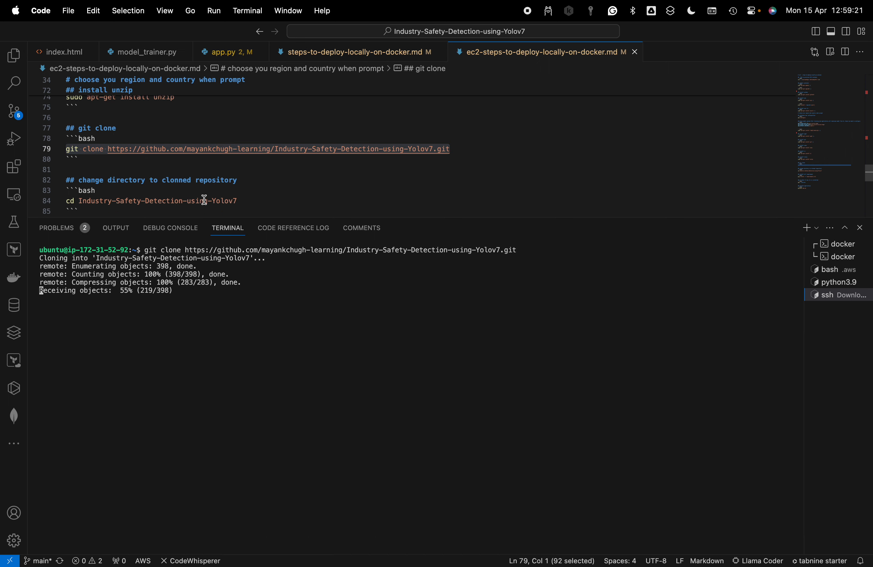
drag(250, 169, 53, 166)
key(super+c)
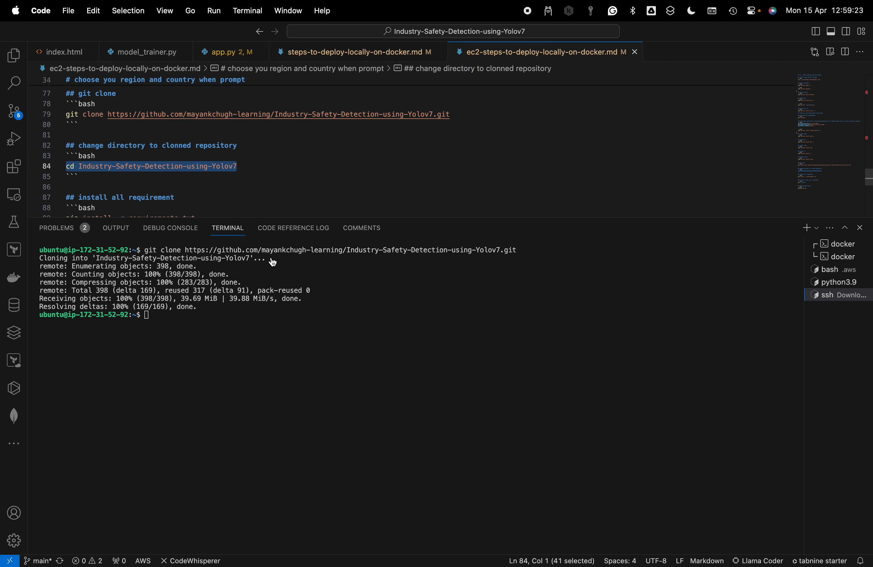
click(366, 379)
key(super+v)
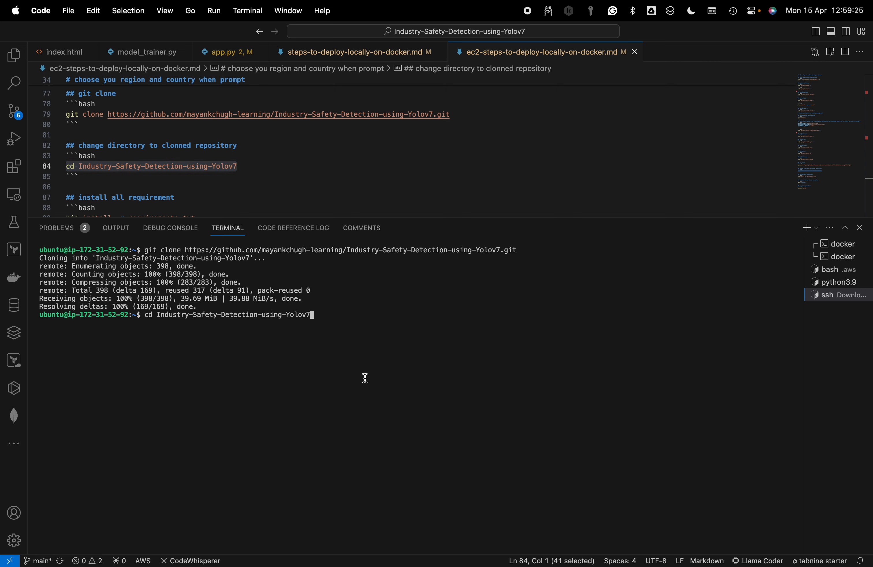
key(Return)
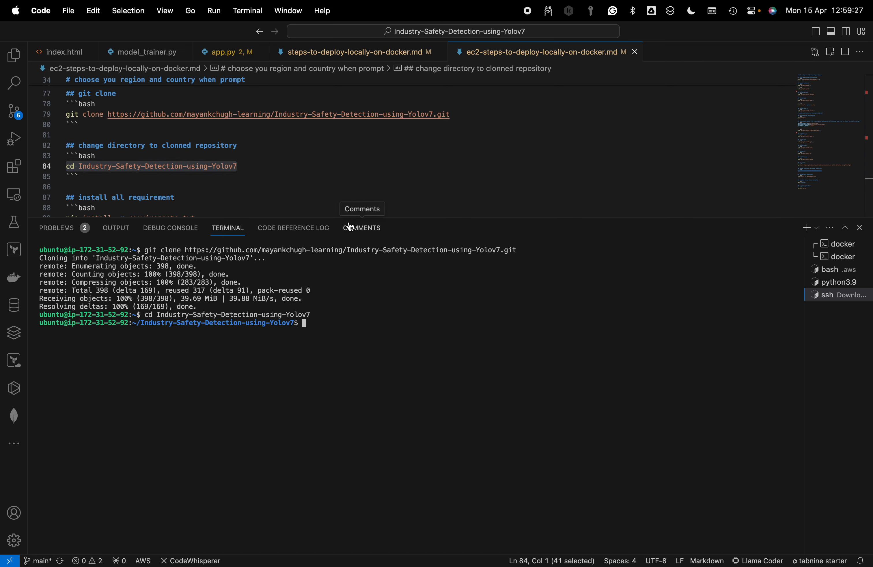
Copy the command under "install all requirement" and run pip install -r requirements.txt in the SSH terminal
scroll(298, 179, down, 2)
drag(244, 183, 35, 182)
text(pip install -r requirements.txt)
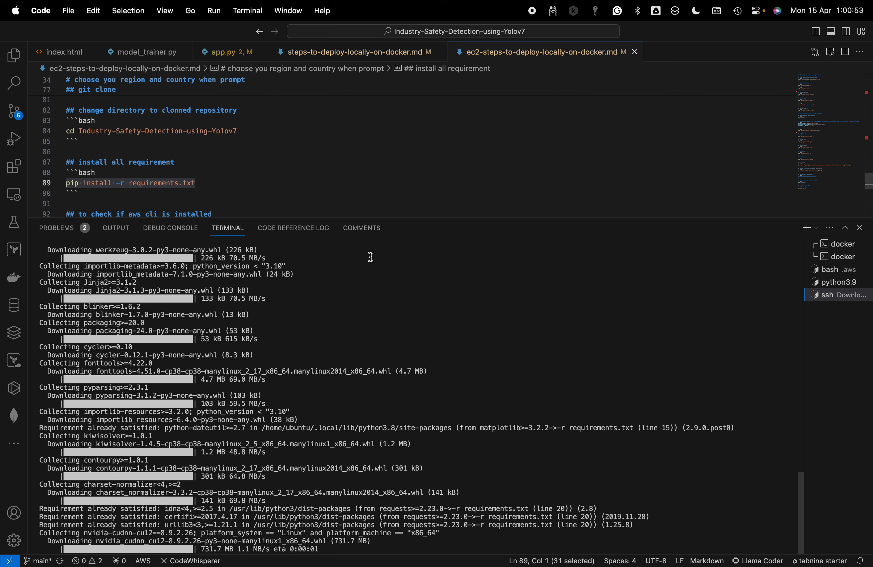
Review the guide's remaining commands and the python3.9 and docker terminals, and return to the SSH terminal
click(236, 183)
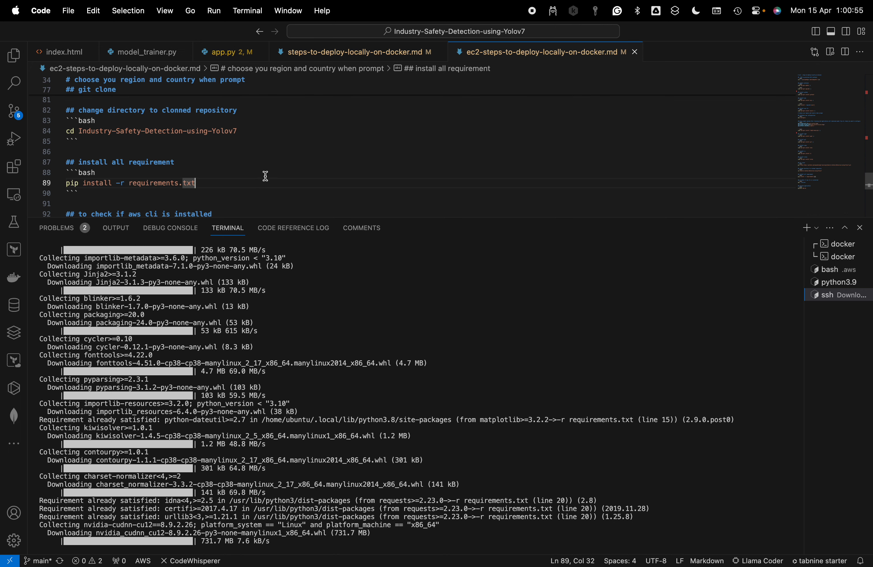
scroll(300, 199, down, 5)
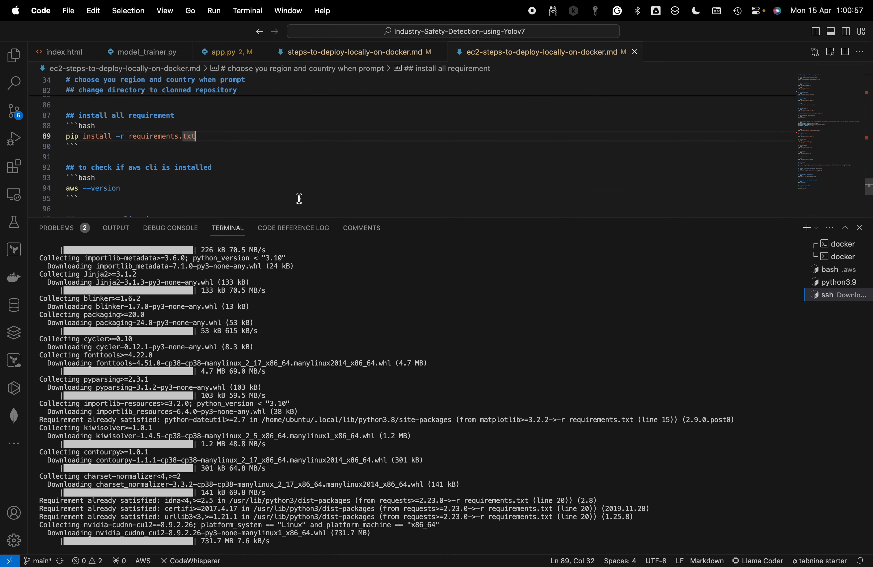
scroll(300, 199, up, 2)
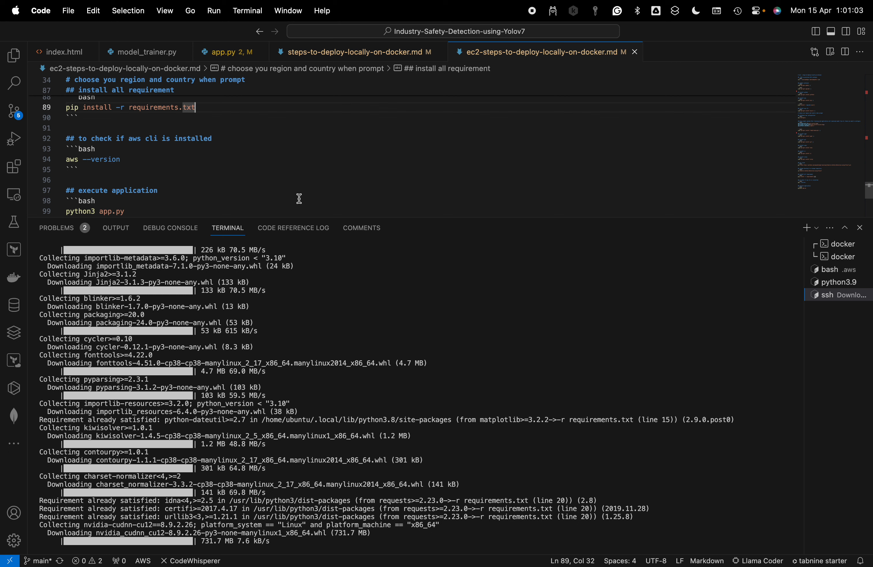
click(826, 283)
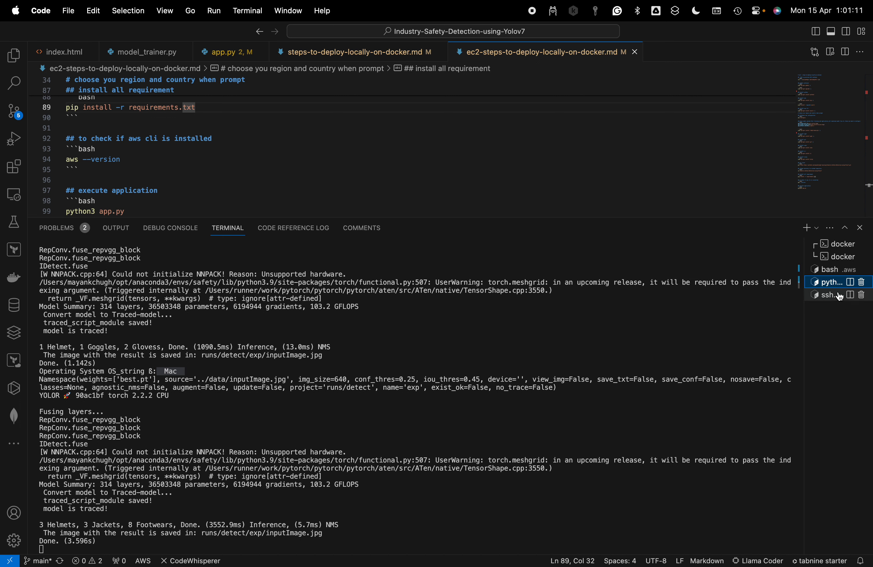
click(825, 245)
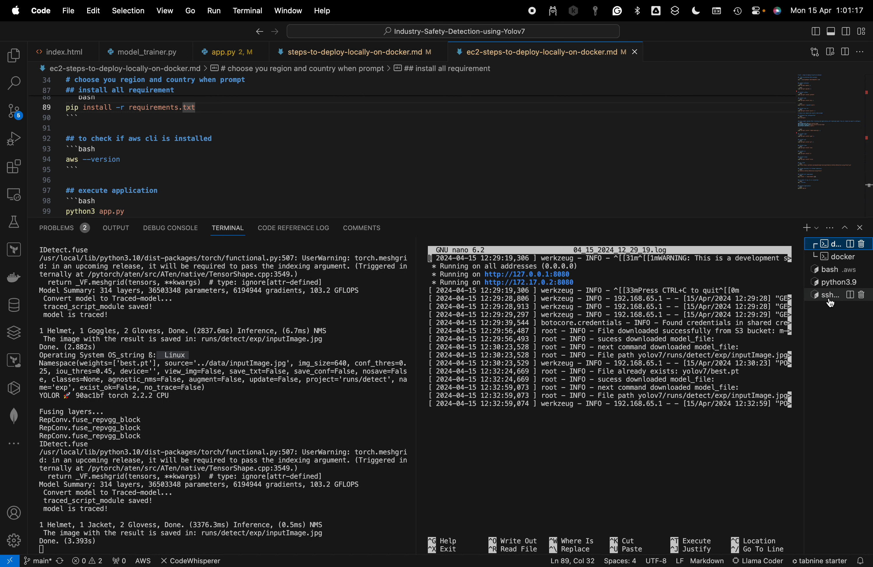
click(826, 296)
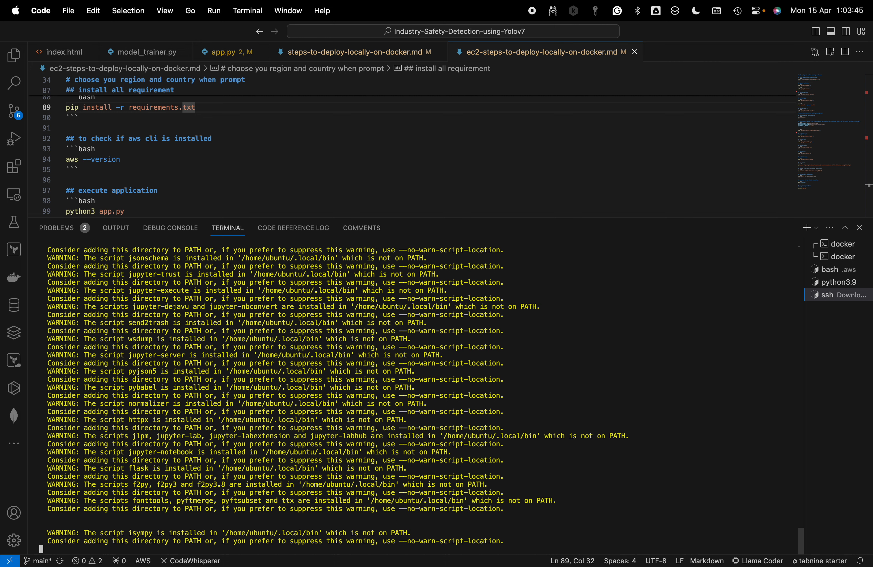
Examine the pip installation output in the SSH terminal, including its package list and PATH warnings
scroll(591, 385, up, 5)
scroll(591, 386, down, 5)
key(Return)
key(Return)
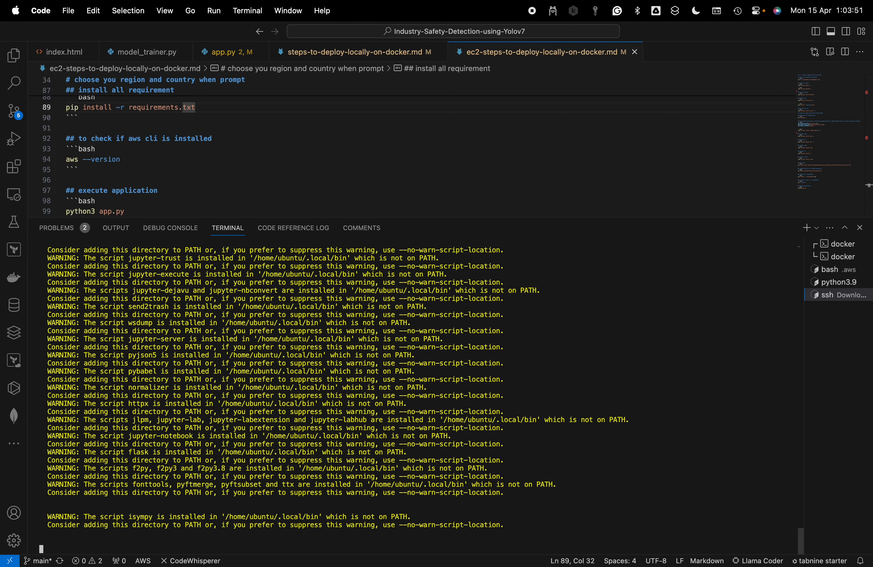
scroll(591, 385, up, 5)
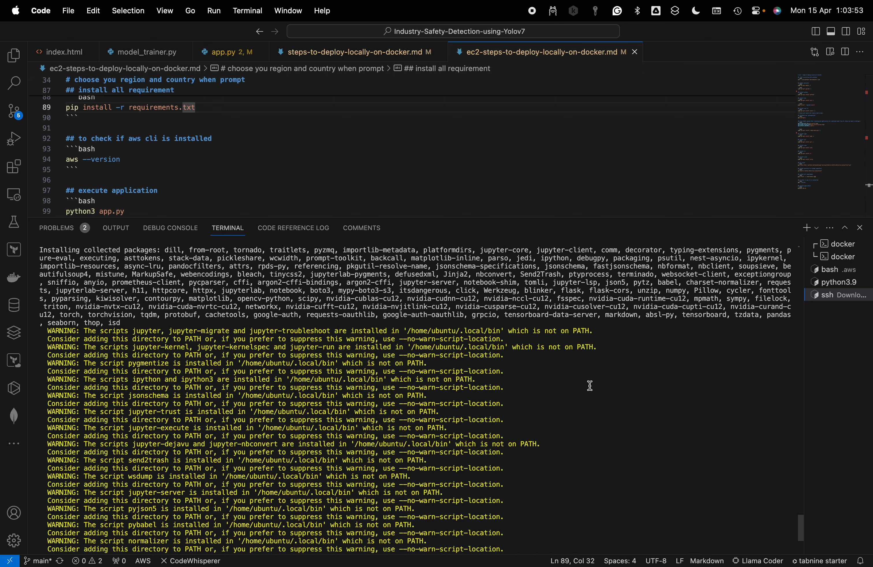
scroll(590, 385, down, 5)
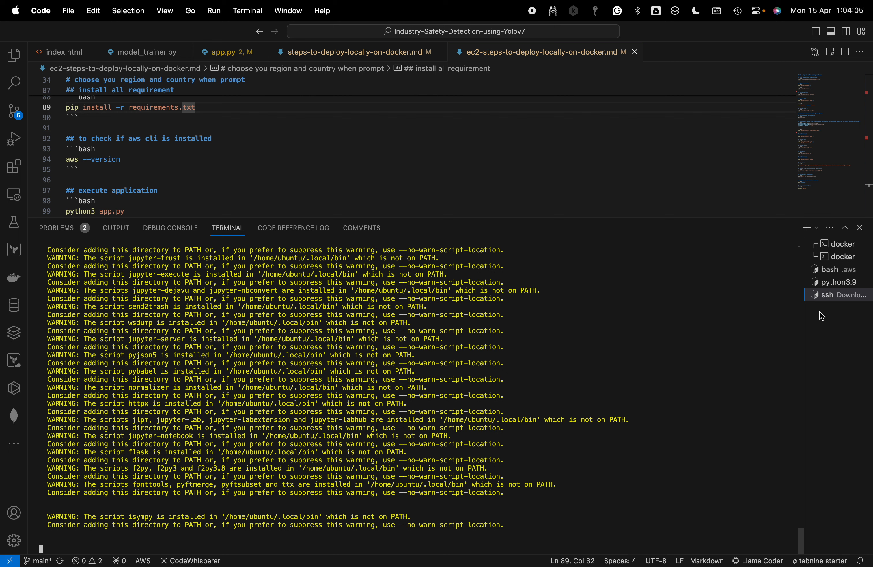
Open a new bash terminal, copy the instance's SSH command from the AWS console in Chrome, and try to connect with it
click(818, 229)
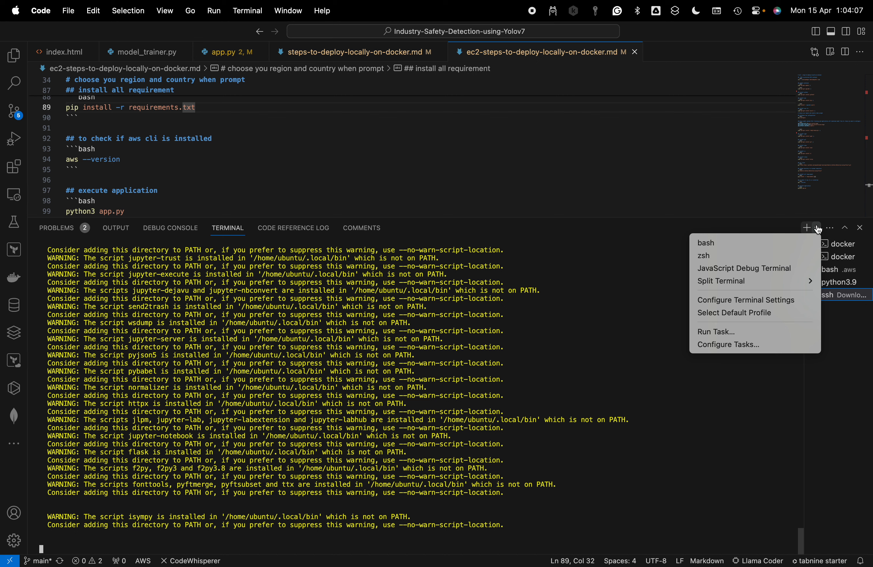
click(763, 246)
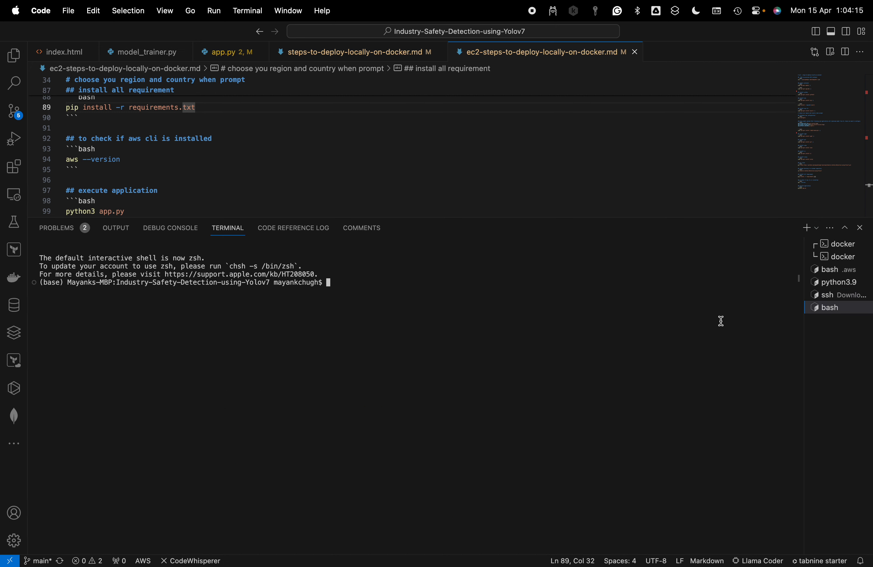
key(super+Tab)
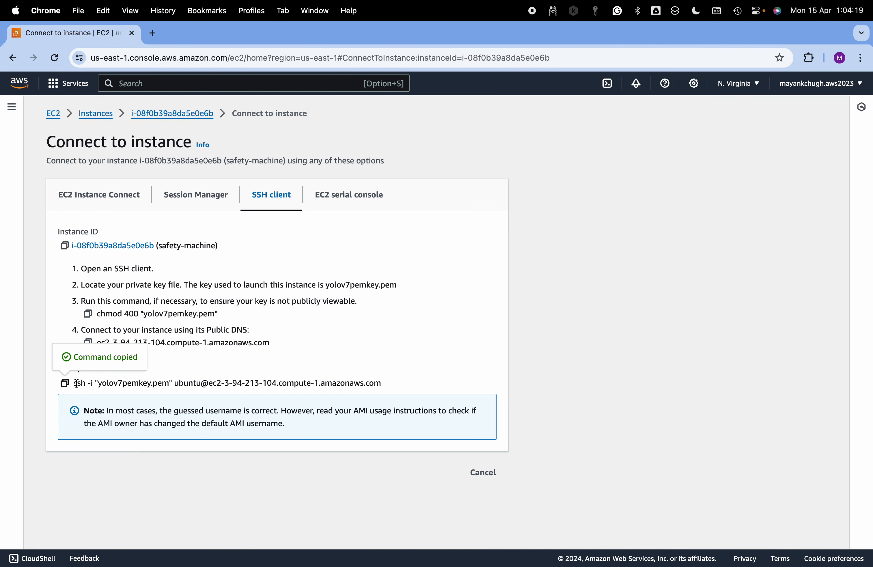
click(66, 383)
key(ctrl+Left)
key(super+v)
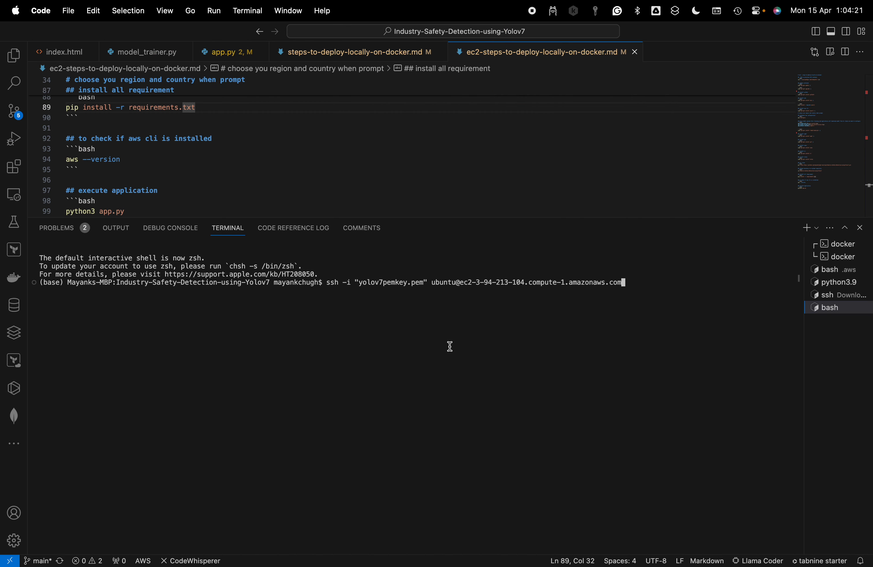
key(Return)
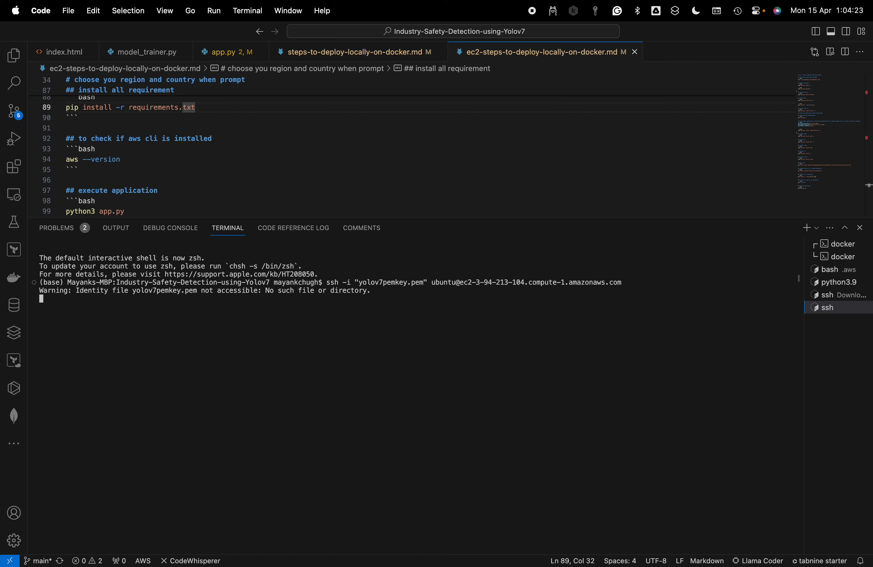
List the project folder's files with ls and try the copied SSH command again from there
text(ls)
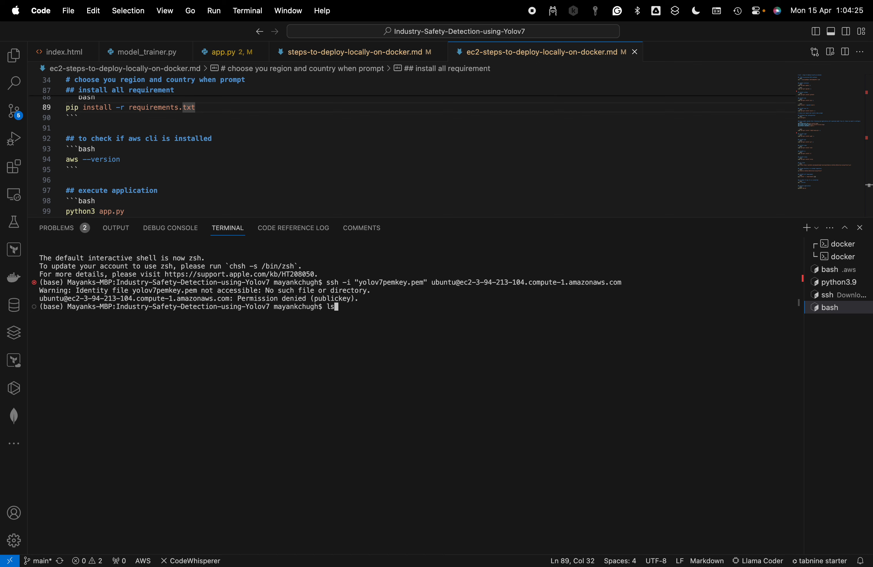
key(Return)
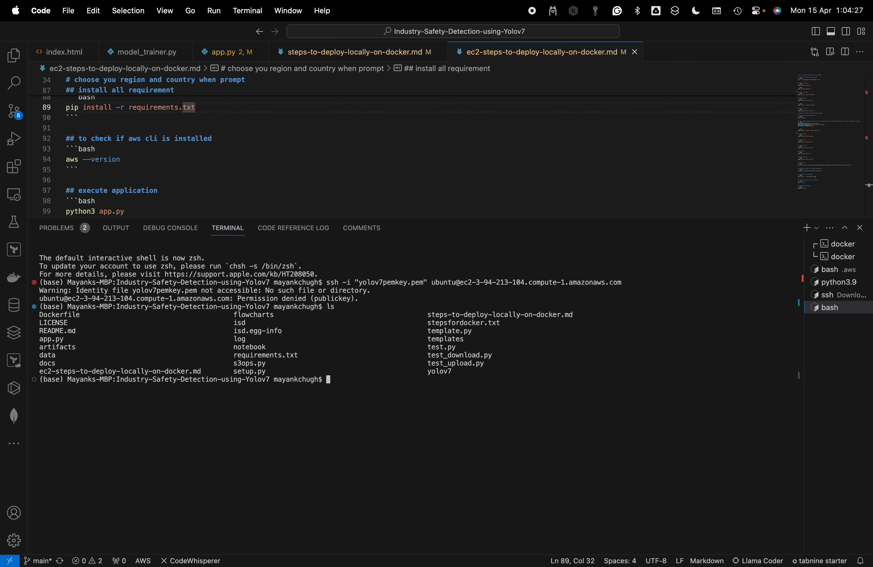
key(super+v)
key(Return)
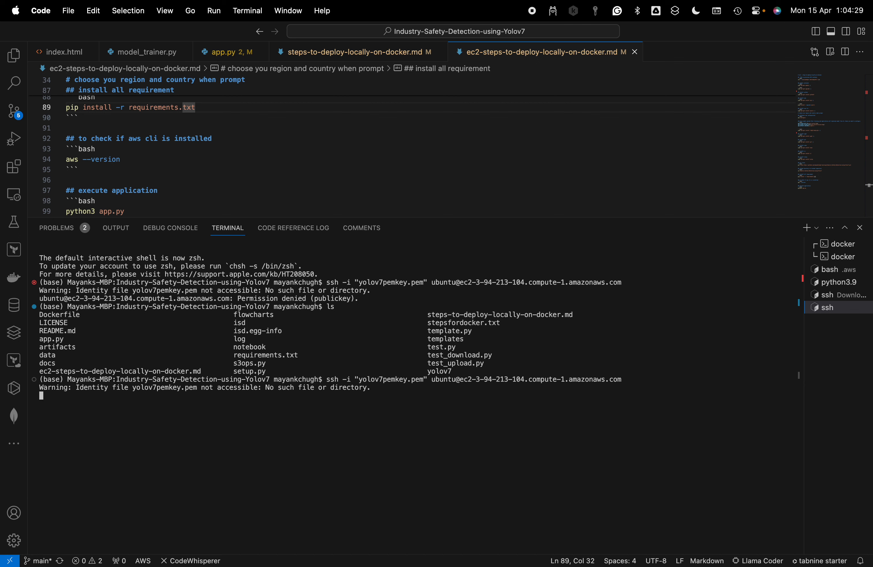
Switch the new terminal to the home directory with cd ~ and on to the Downloads folder
text(cd)
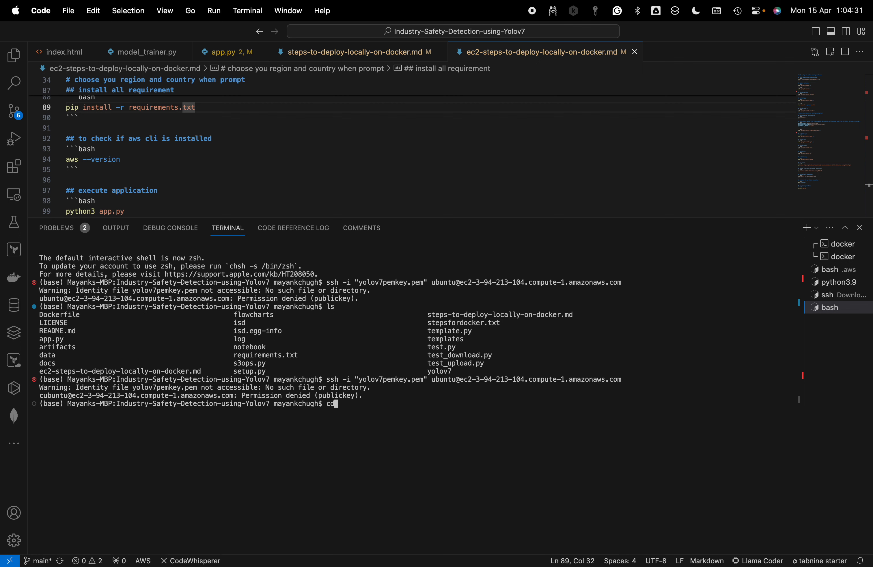
text( ~)
key(Return)
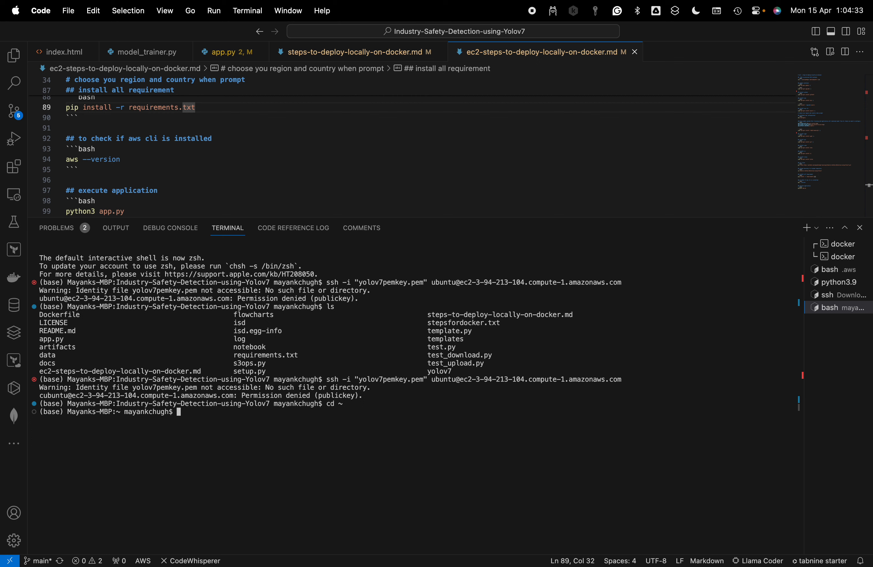
text(cd Dow)
key(Tab)
key(Return)
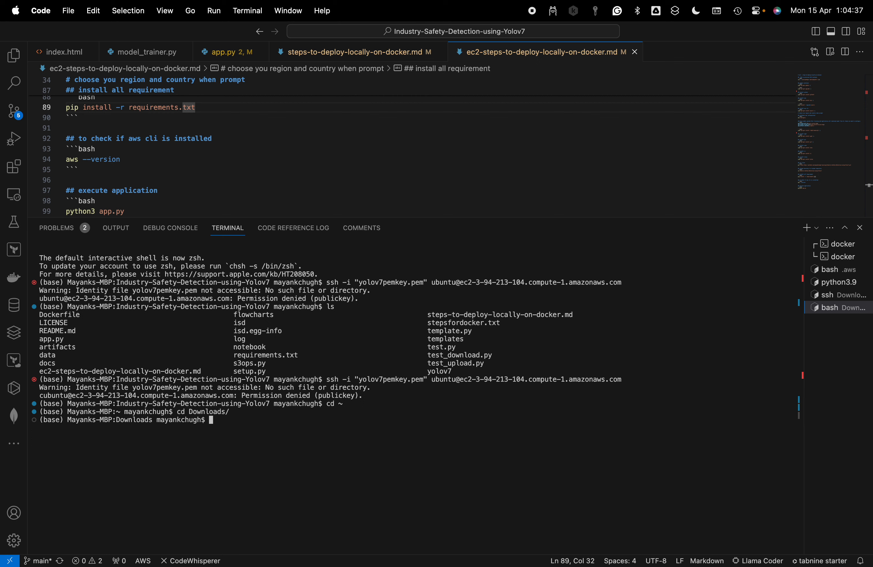
Connect to the EC2 instance from Downloads with the copied ssh -i "yolov7pemkey.pem" command and clear the terminal
key(super+v)
key(Return)
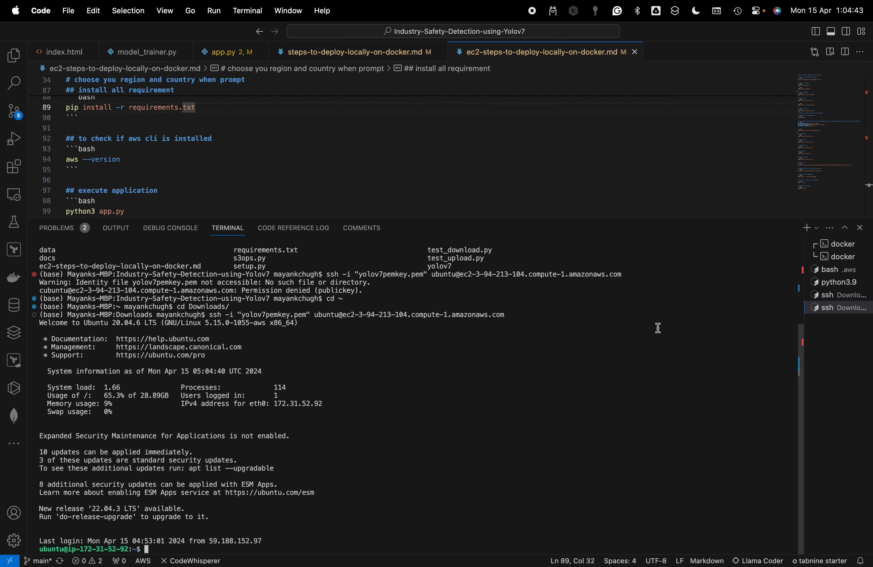
text(clear)
key(Return)
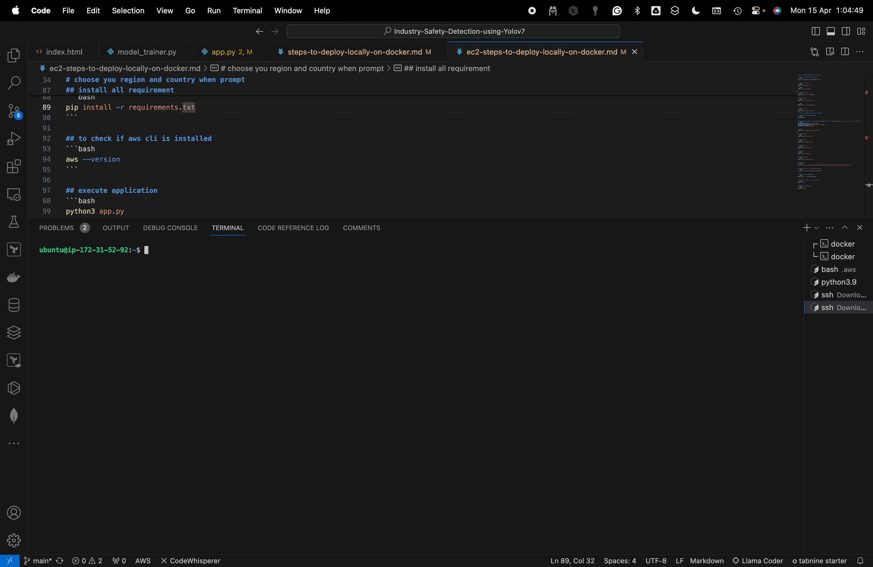
Change into the Industry-Safety-Detection-using-Yolov7 folder on the instance and list its files with ls
text(ls)
key(Return)
text(cd )
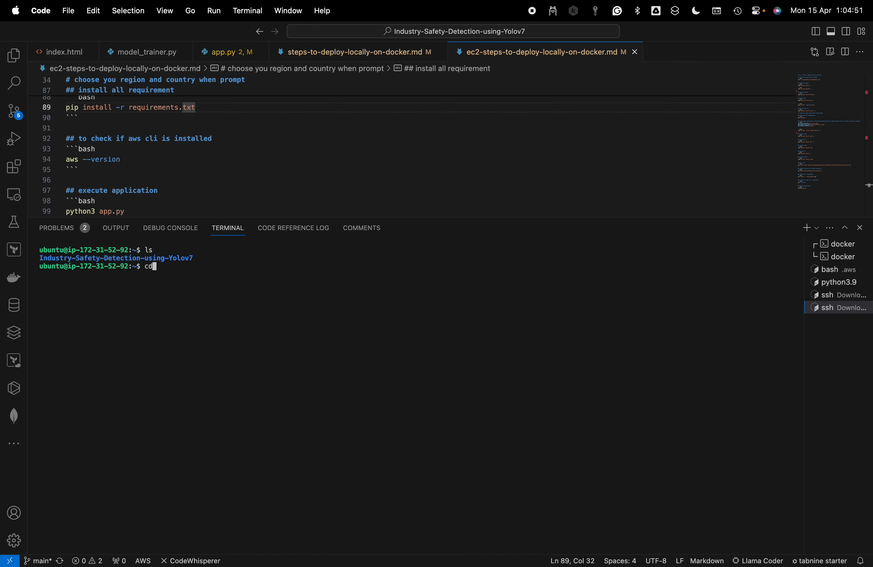
text(Ind)
key(Tab)
key(Return)
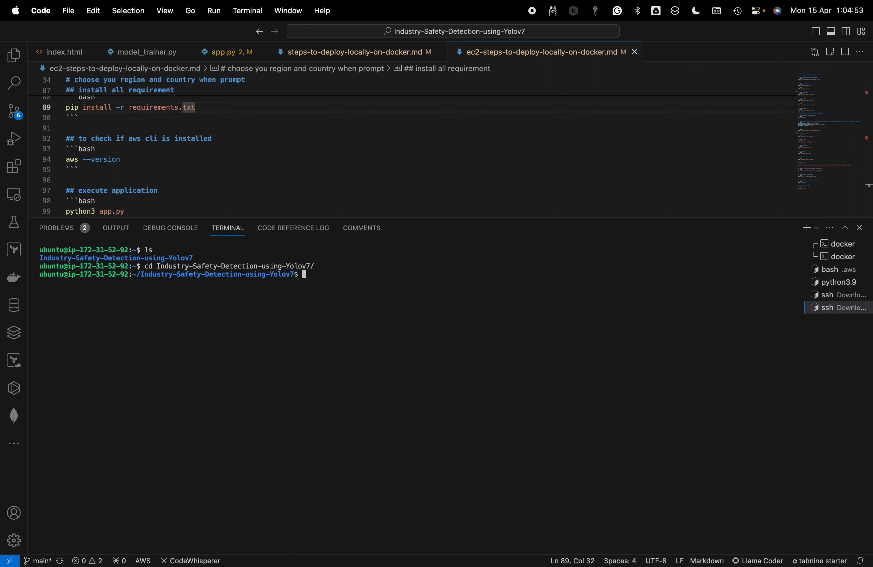
text(ls)
key(Return)
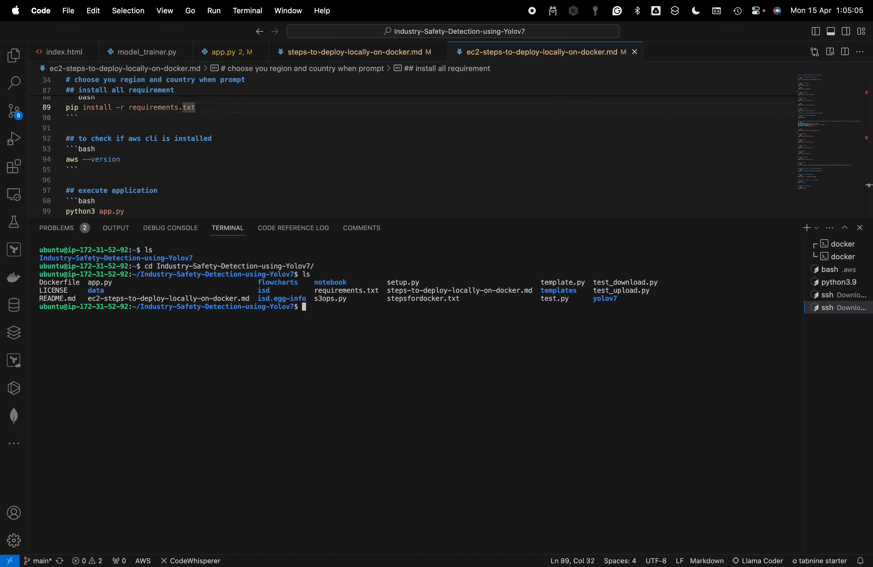
In the first SSH terminal, run the aws --version command copied from the deployment notes
click(835, 295)
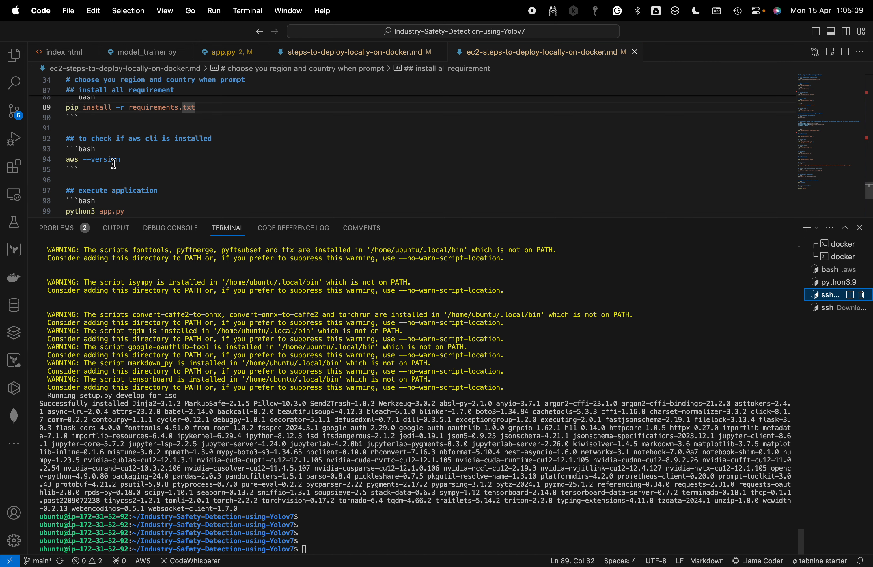
click(205, 189)
drag(163, 159, 33, 163)
key(super+c)
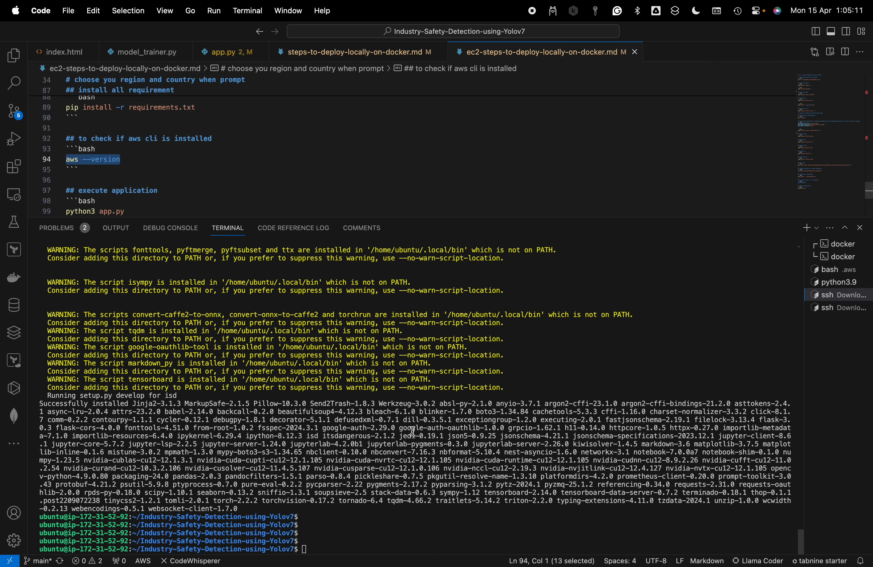
click(433, 496)
key(super+v)
key(Return)
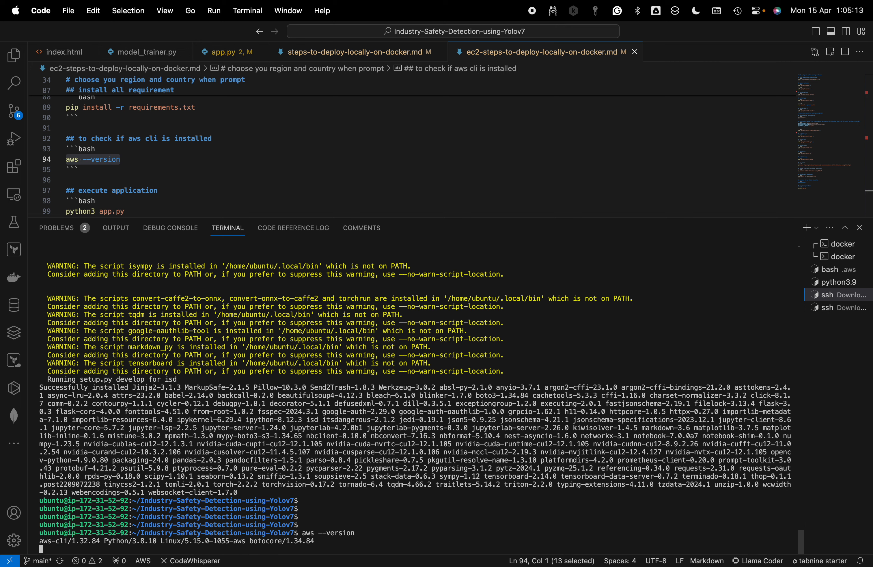
Clear the terminal and run aws --version again
text(clear)
key(Return)
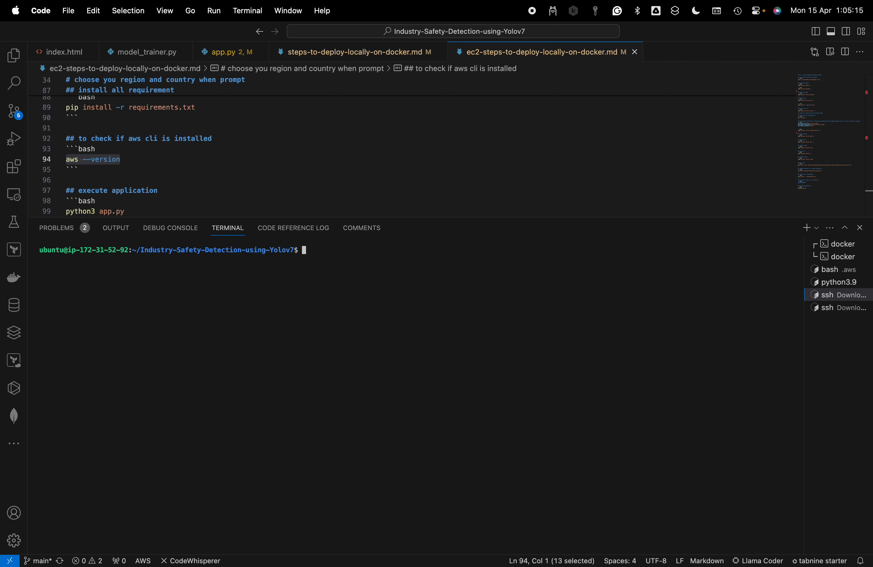
key(super+v)
key(Return)
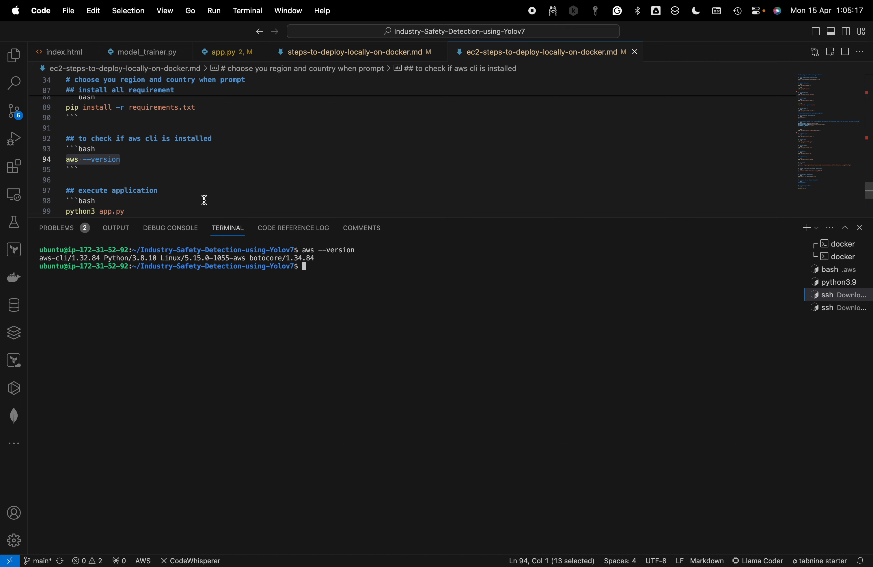
Start the application in the first SSH terminal with the documented python3 app.py command
click(147, 204)
drag(147, 210, 66, 212)
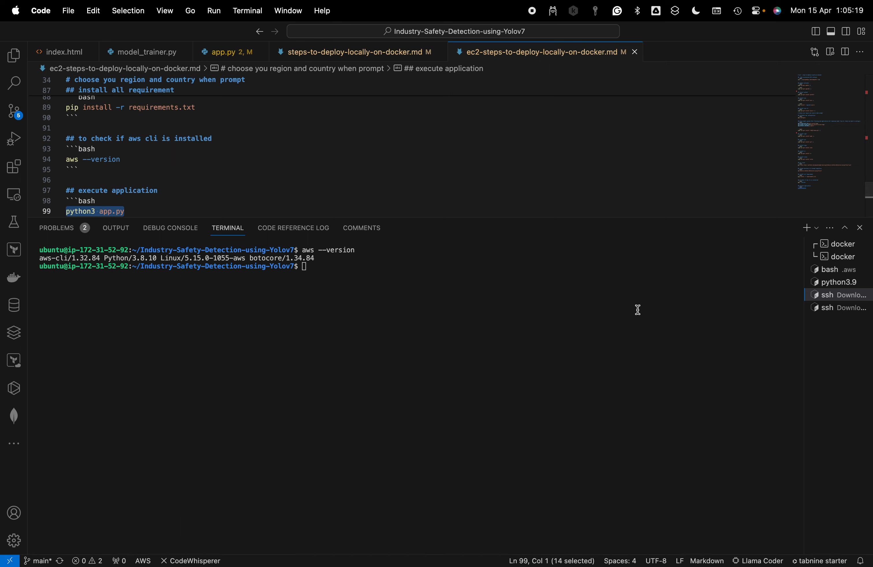
key(super+v)
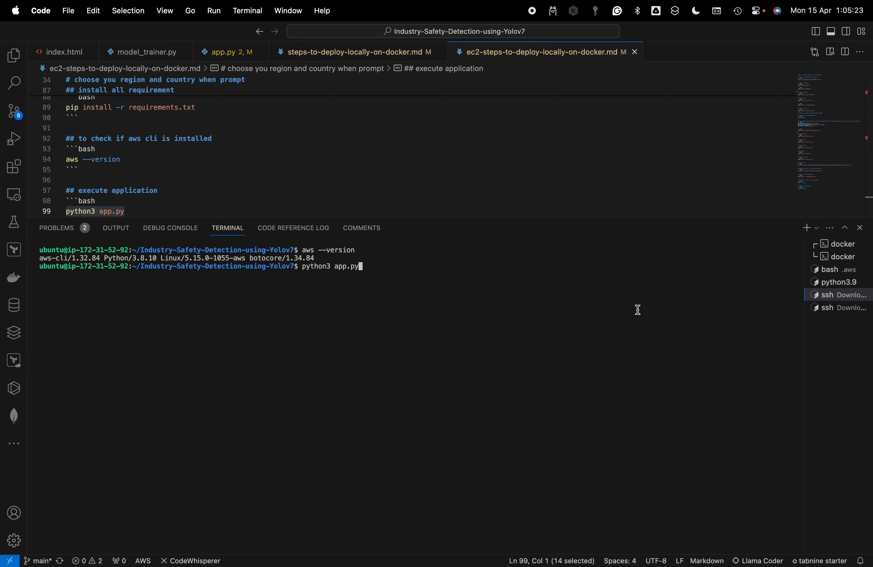
key(Return)
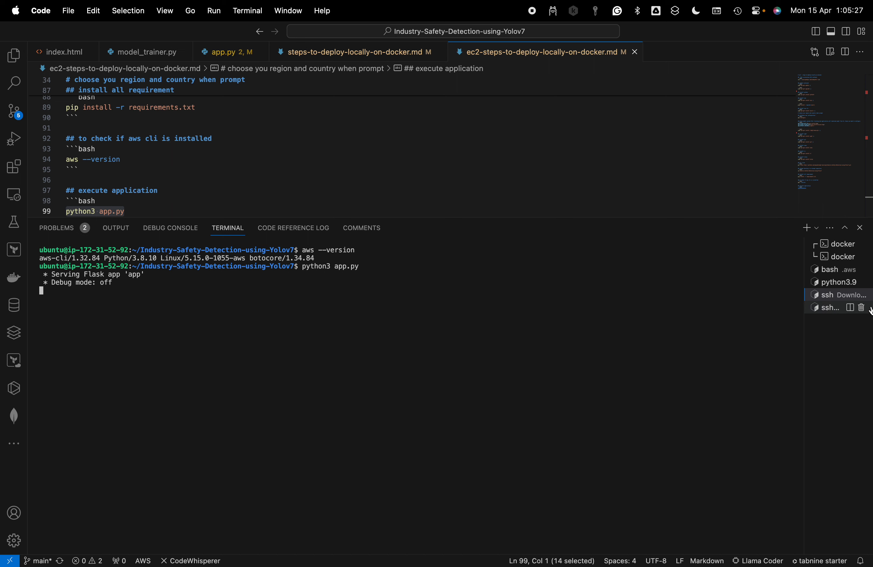
In the second SSH terminal, change into the log folder and its 04_15_2024_05_05_24.log subfolder
click(839, 309)
text(cd log/)
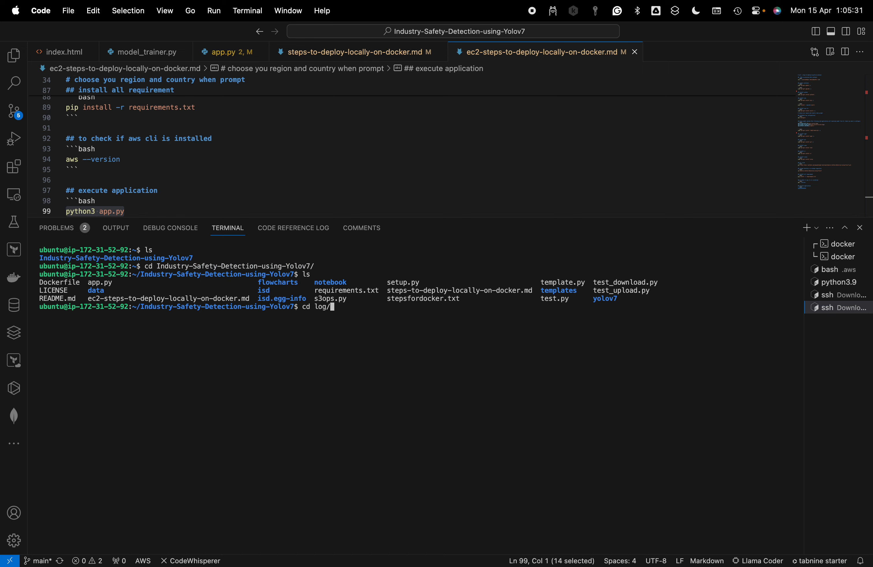
key(Return)
text(cd)
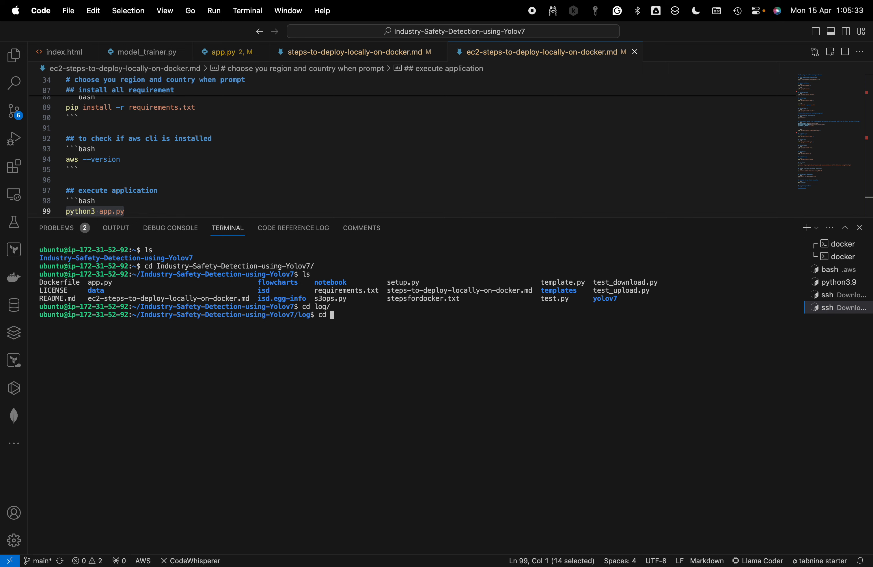
key(Tab)
key(Return)
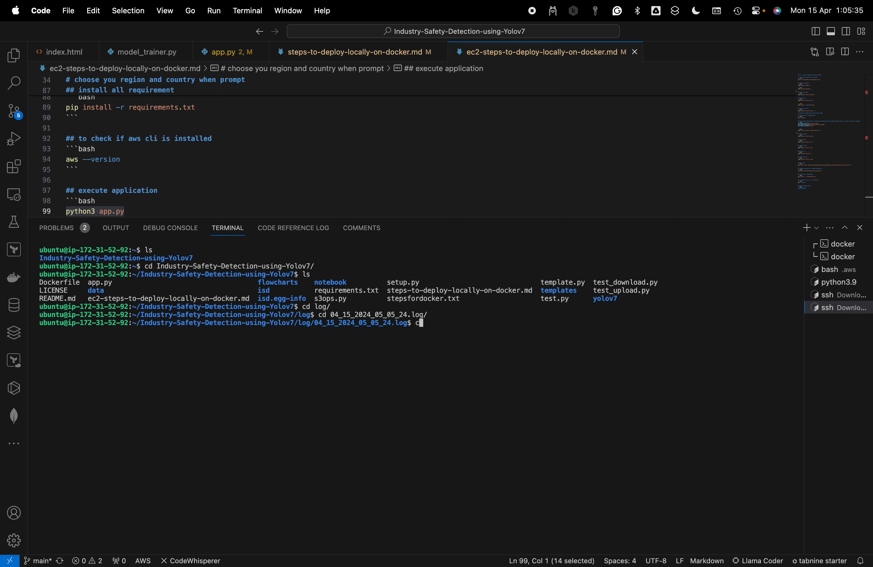
Open the 04_15_2024_05_05_24.log file in nano to read the address and port the app runs on
text(nano)
key(Tab)
key(Return)
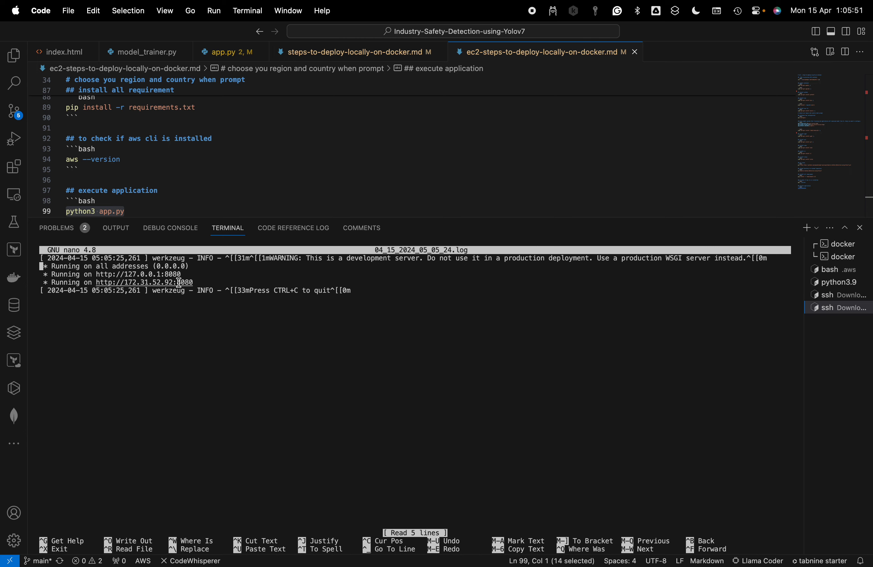
Switch to Chrome, copy the instance's public IPv4 address from its details, and try to open 3.94.213.104:8080 in a new tab
key(super+Tab)
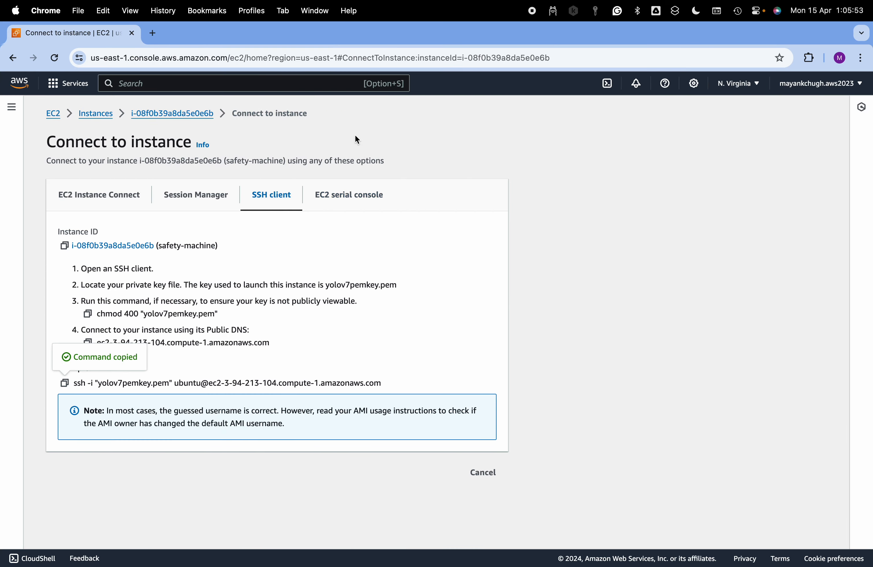
click(171, 114)
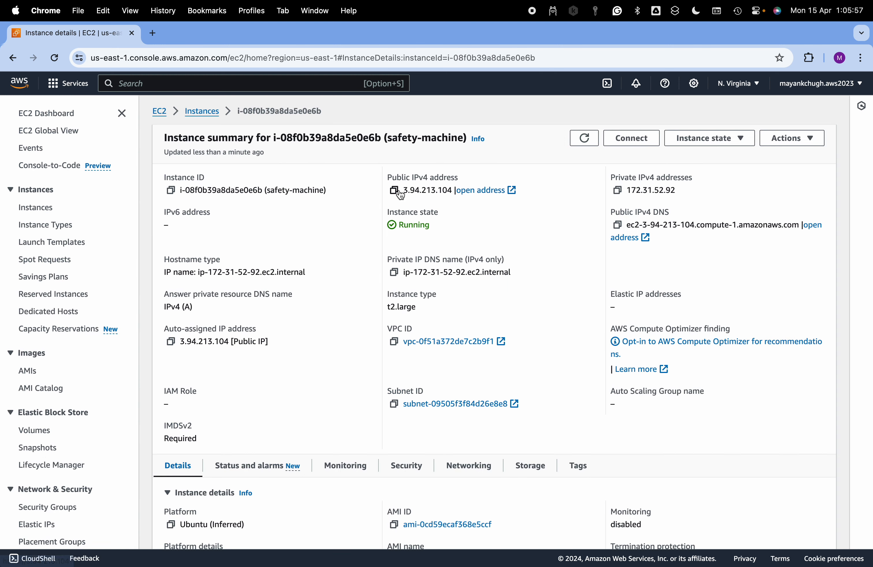
drag(405, 190, 452, 190)
key(super+c)
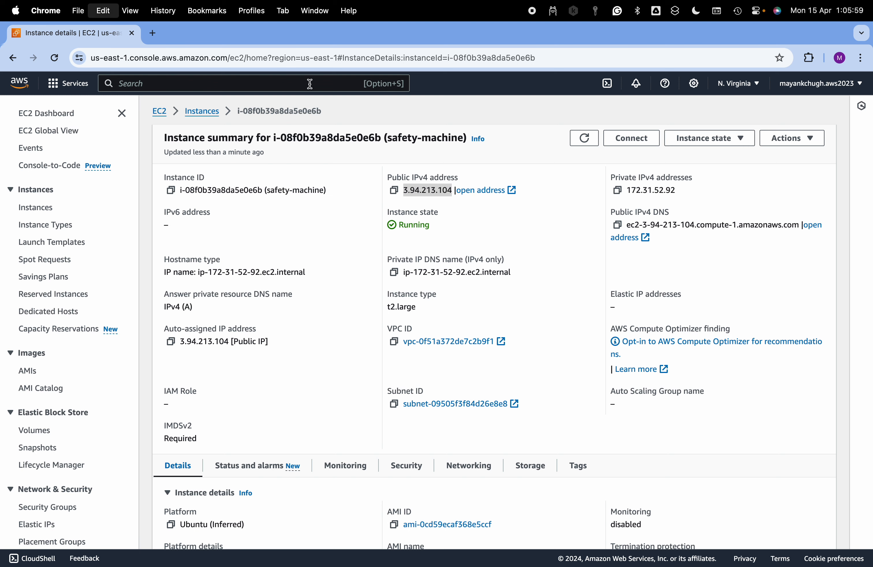
click(152, 33)
key(super+v)
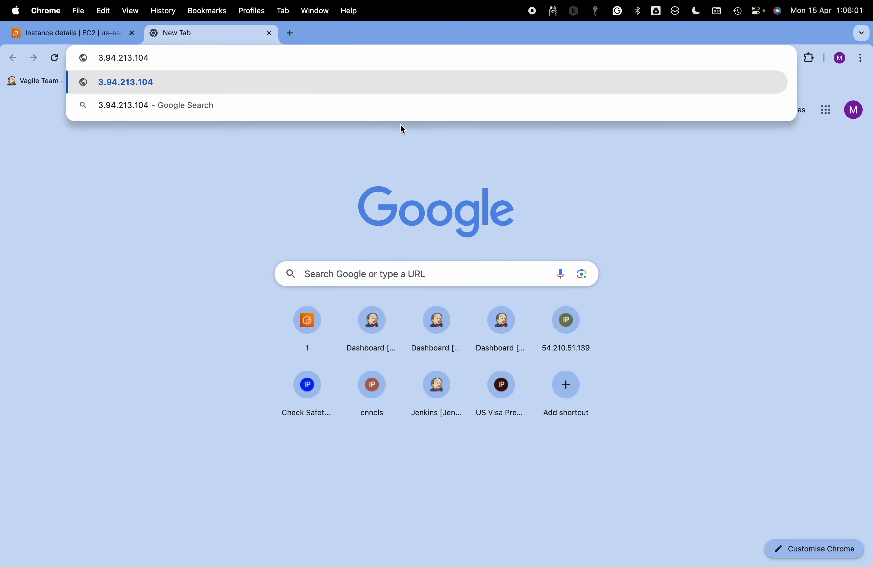
text(:8080)
key(Return)
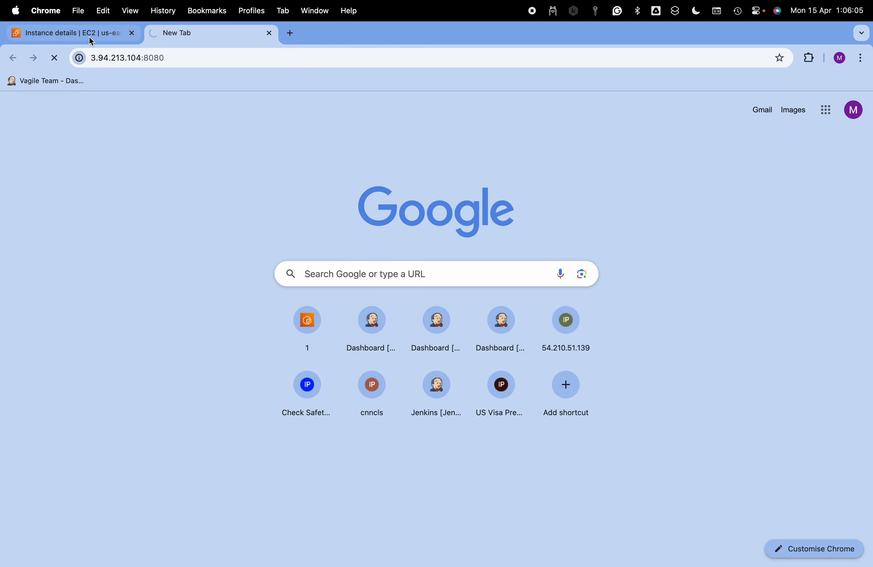
From the instance's security details, open its launch-wizard-9 security group through the link in the inbound rules
click(100, 37)
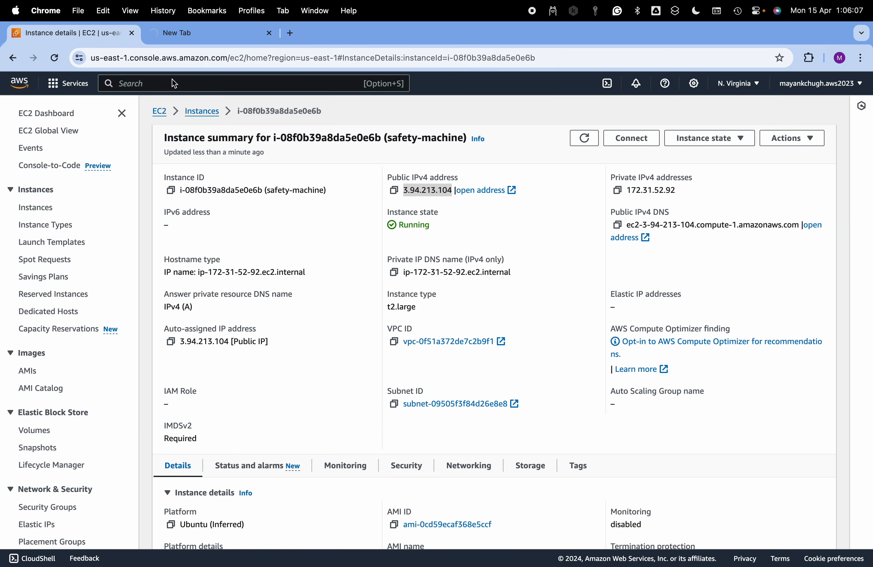
scroll(458, 391, down, 5)
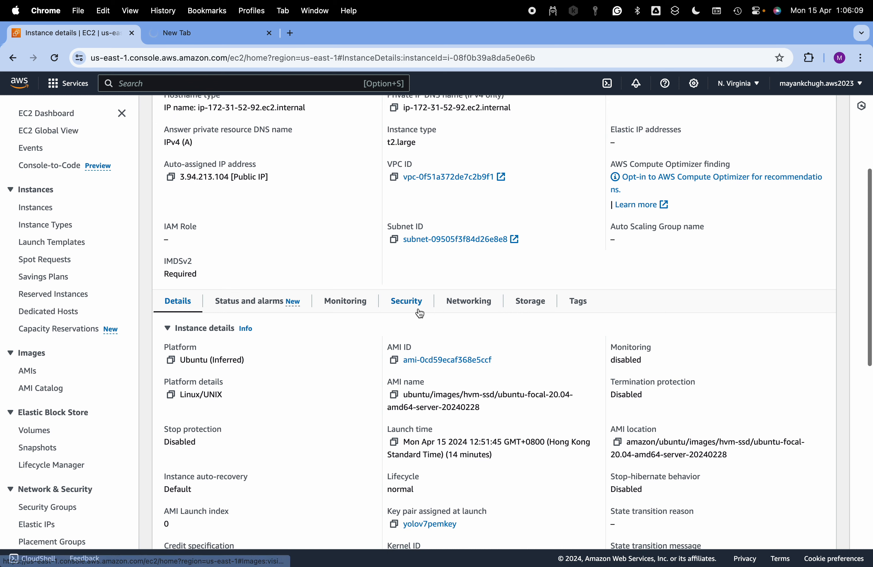
click(417, 309)
scroll(442, 392, down, 2)
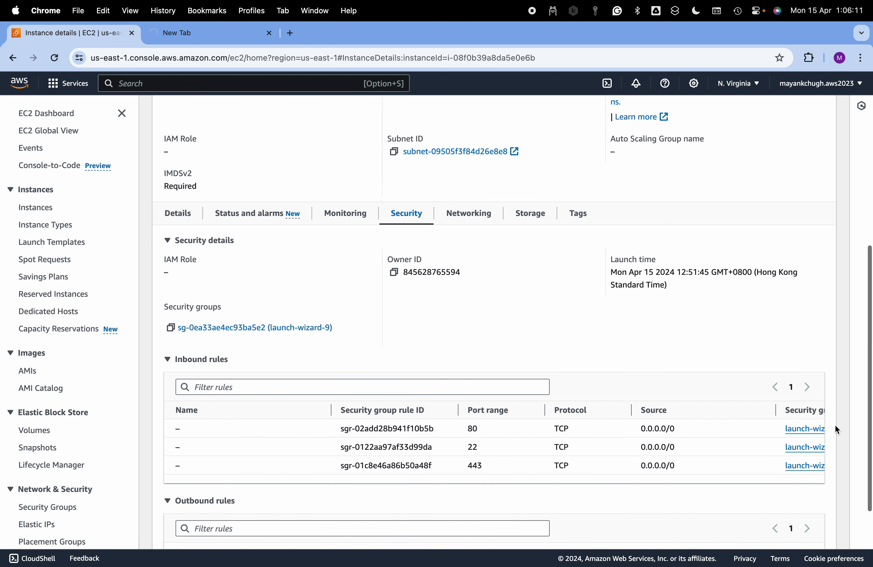
click(807, 428)
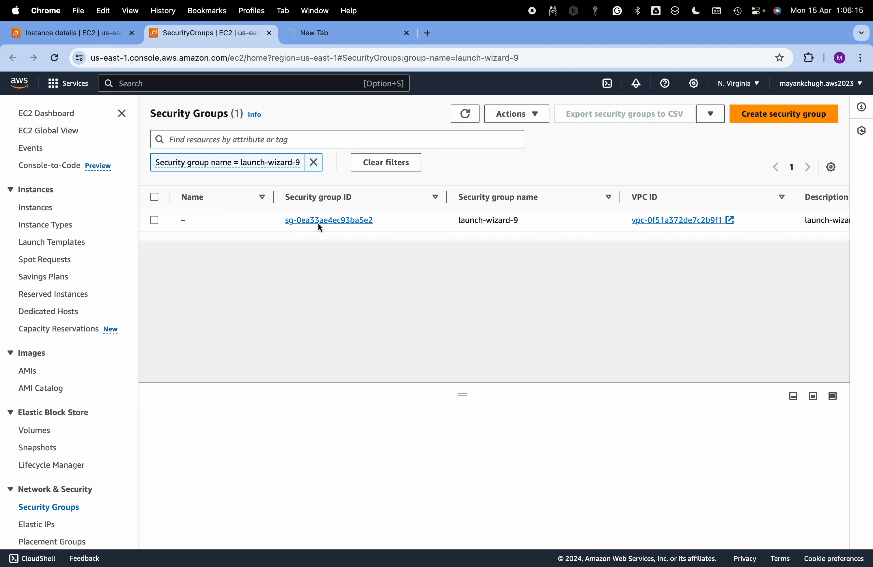
click(324, 221)
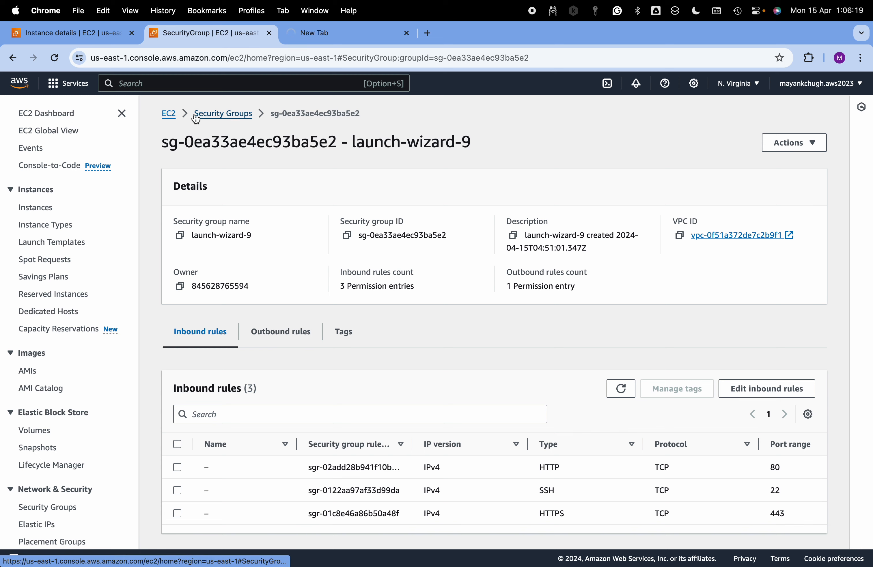
Return to the EC2 dashboard and reopen the launch-wizard-9 security group through the running safety-machine instance's security details
click(169, 114)
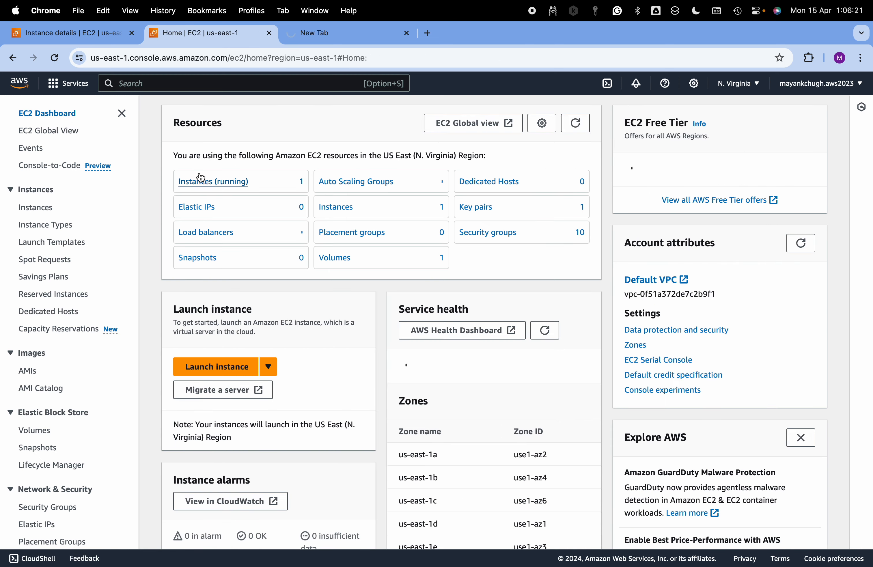
click(201, 180)
click(334, 196)
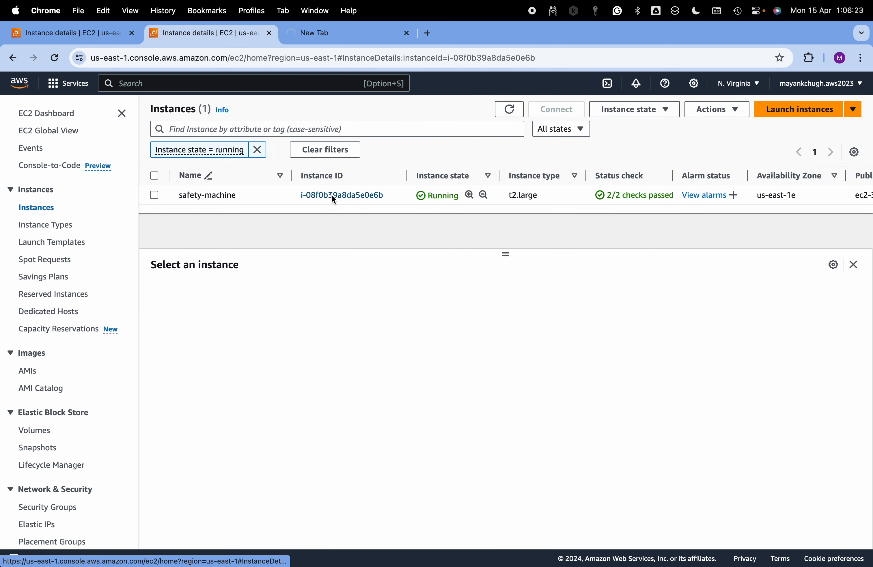
scroll(435, 399, down, 2)
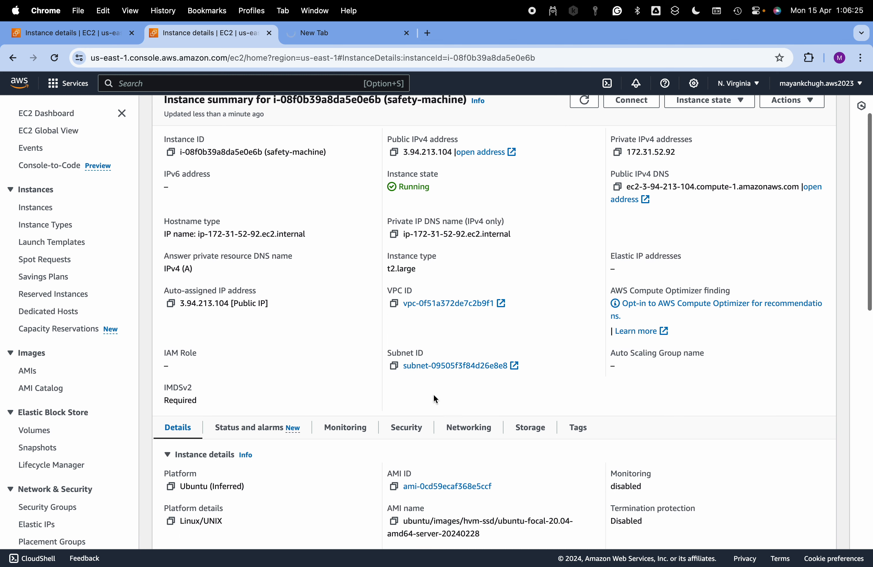
click(407, 427)
scroll(538, 438, down, 5)
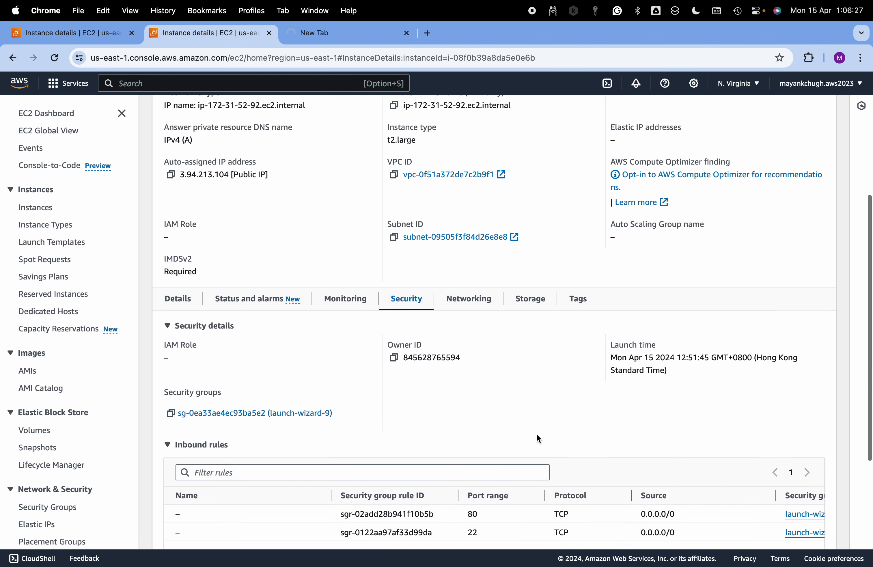
scroll(538, 439, down, 3)
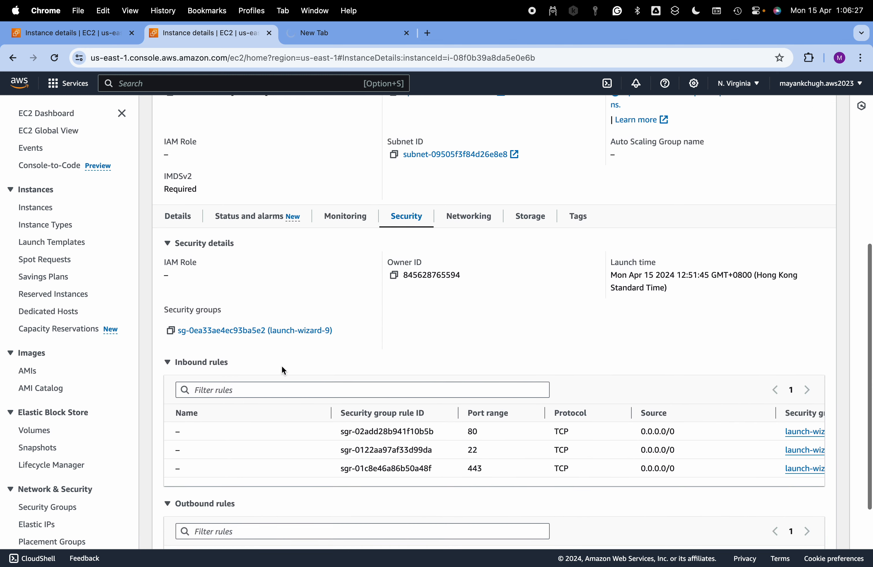
click(250, 333)
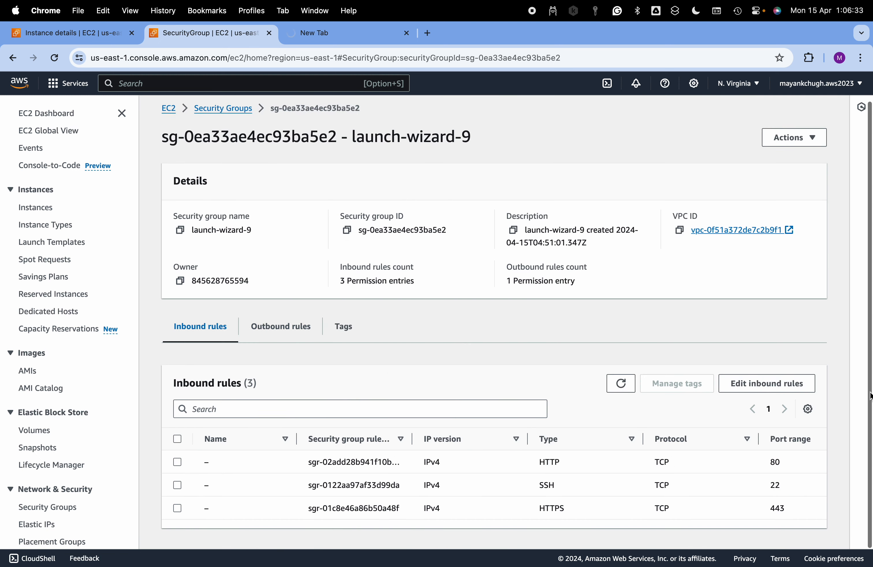
Edit the launch-wizard-9 inbound rules and add a Custom TCP rule for port 8080 with source 0.0.0.0/0
click(776, 388)
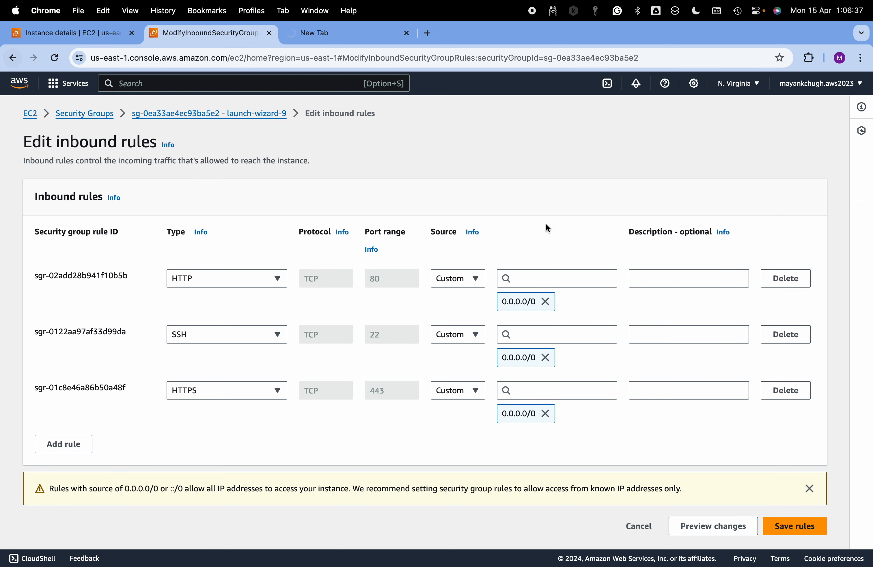
click(61, 444)
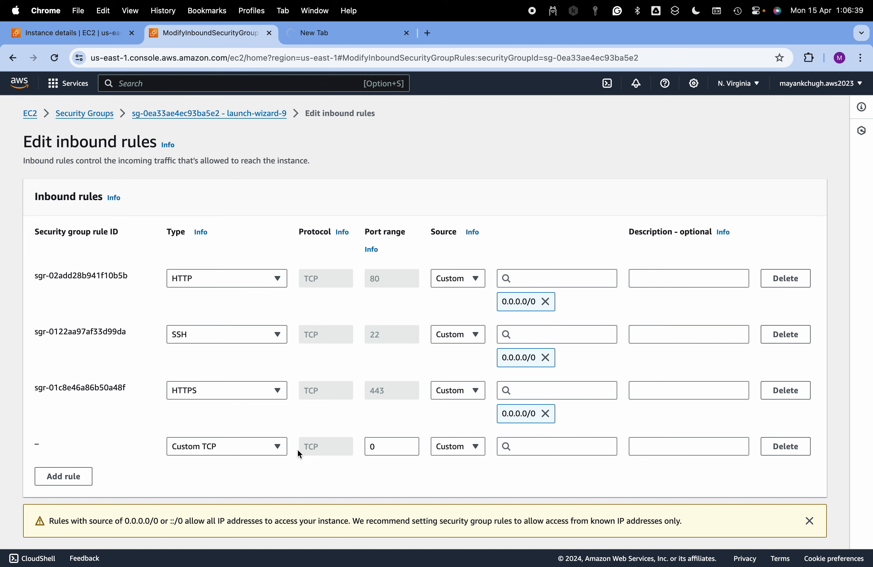
click(391, 447)
key(BackSpace)
text(8080)
click(557, 451)
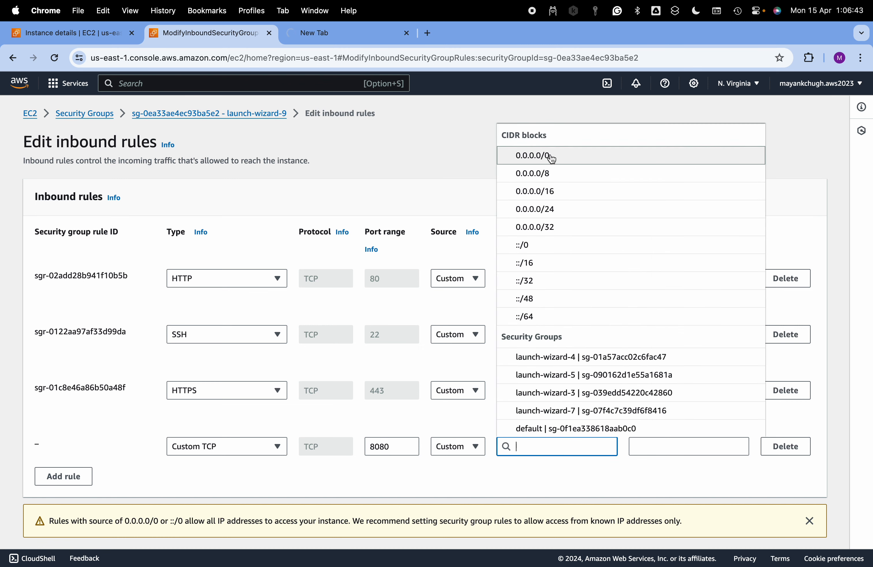
click(552, 156)
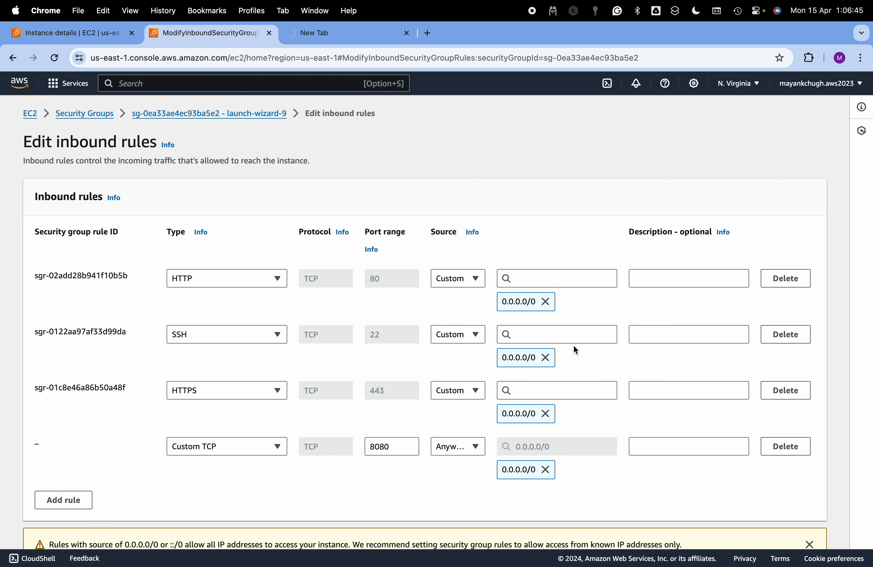
Save the edited inbound rules, then reopen launch-wizard-9 from the security groups list to review its inbound rules
scroll(574, 346, down, 3)
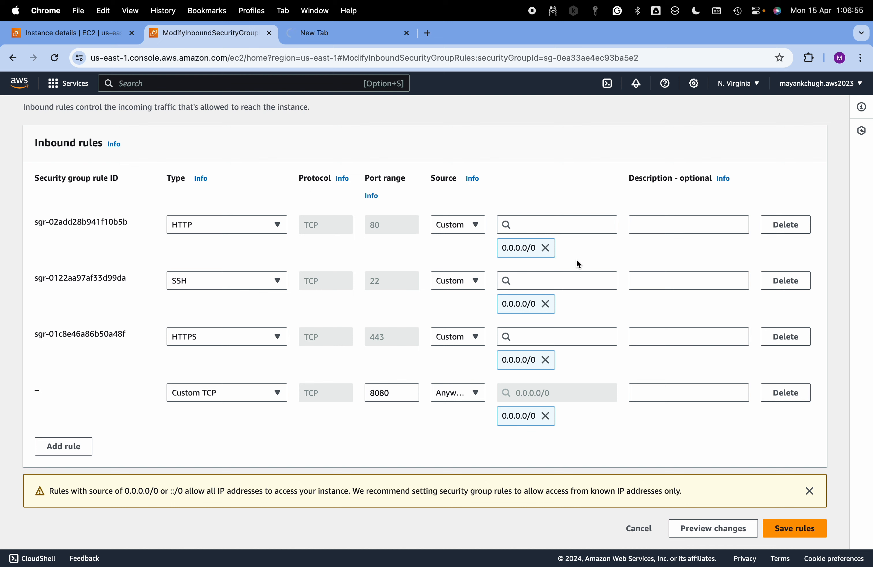
click(811, 530)
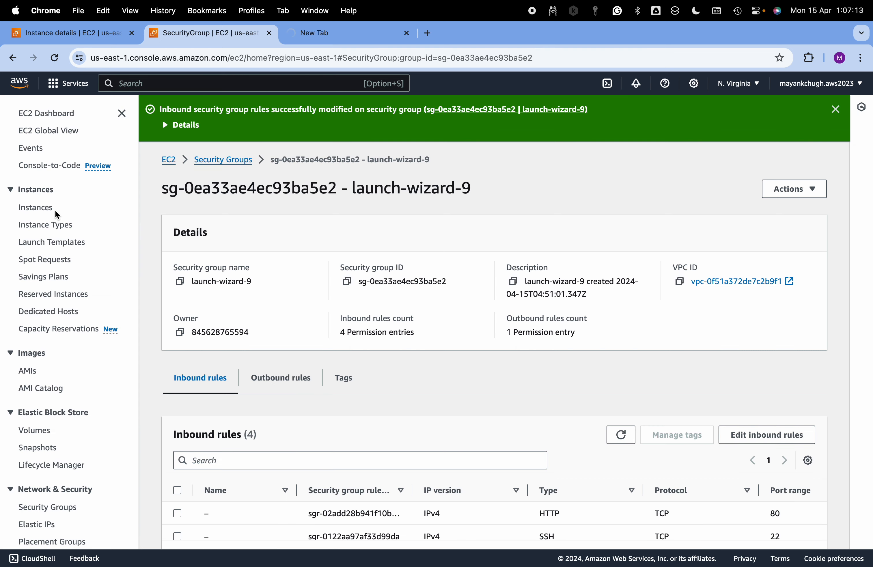
click(42, 208)
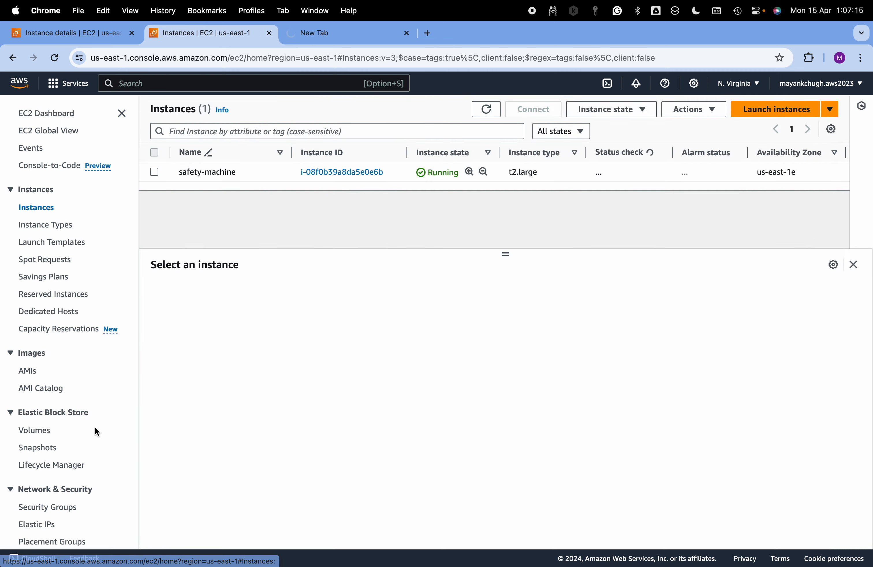
click(52, 509)
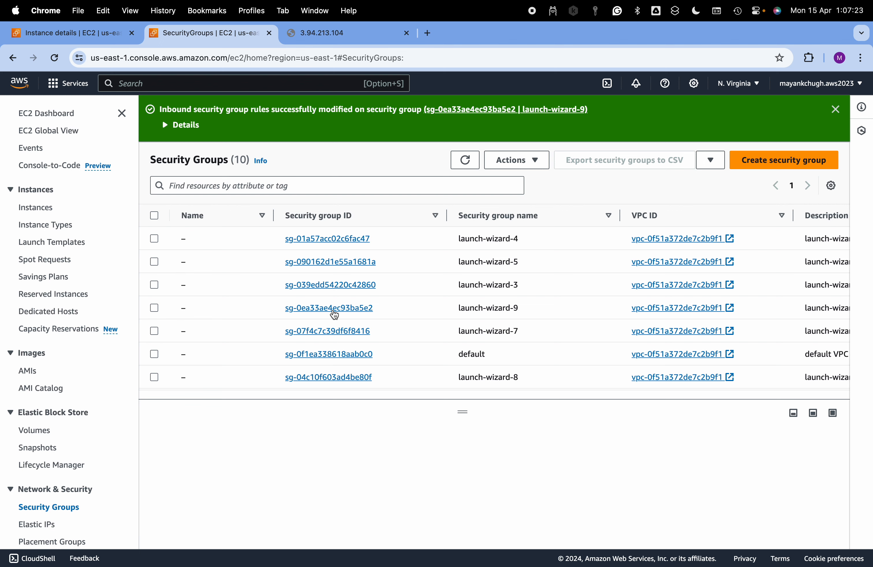
click(335, 310)
scroll(402, 392, down, 2)
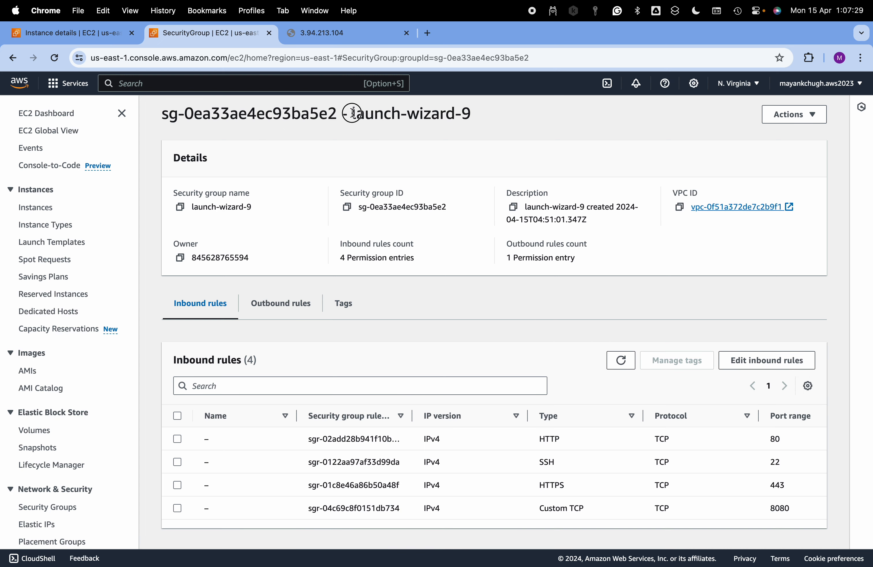
drag(352, 113, 497, 114)
Open the safety-machine instance's summary from the instances list and view its security details
click(37, 206)
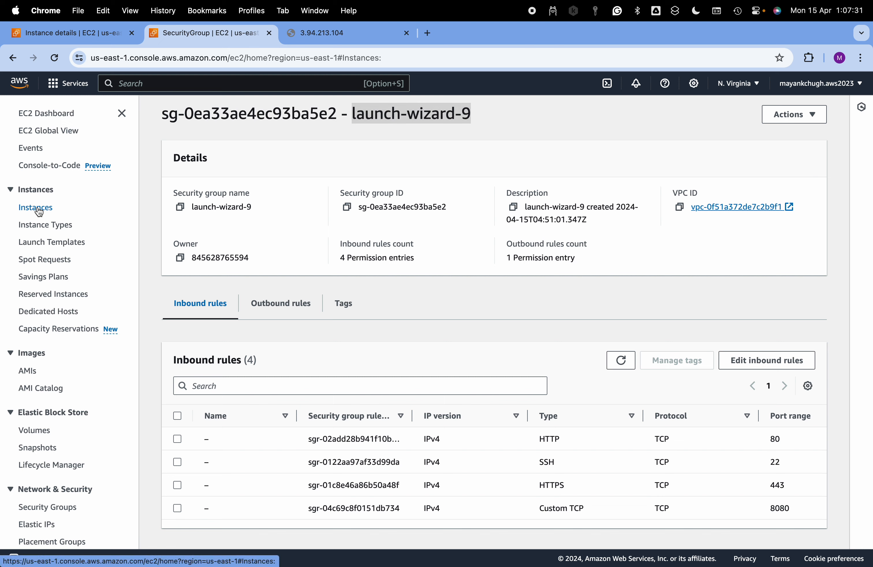
click(358, 173)
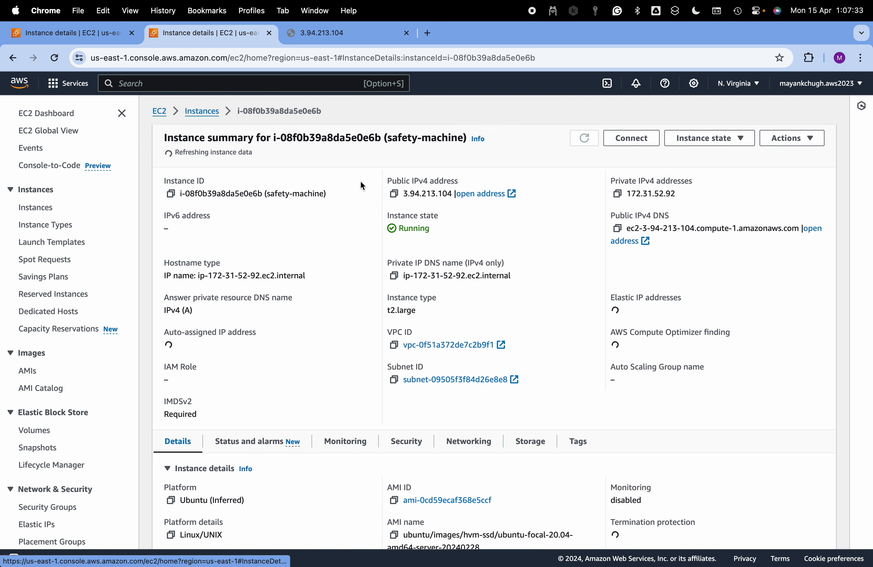
scroll(527, 349, down, 2)
scroll(528, 355, down, 1)
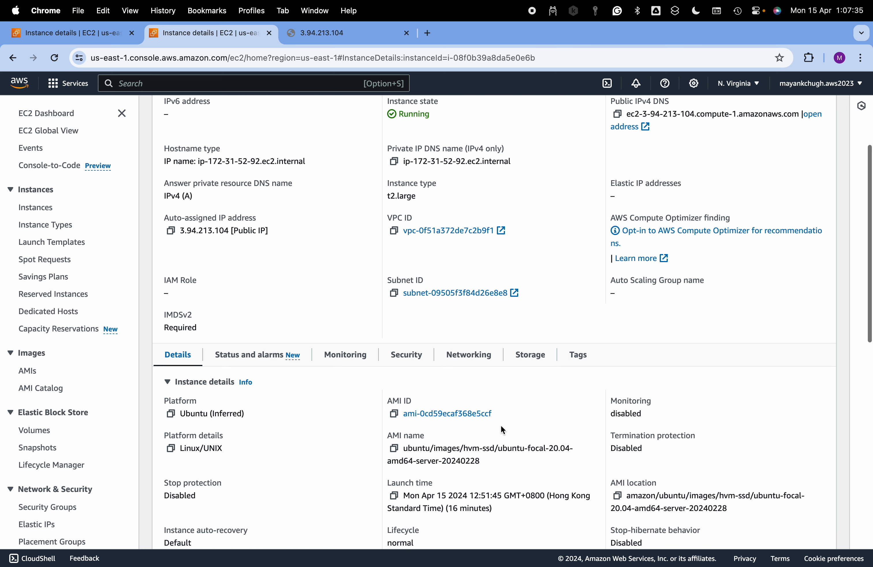
scroll(454, 367, down, 4)
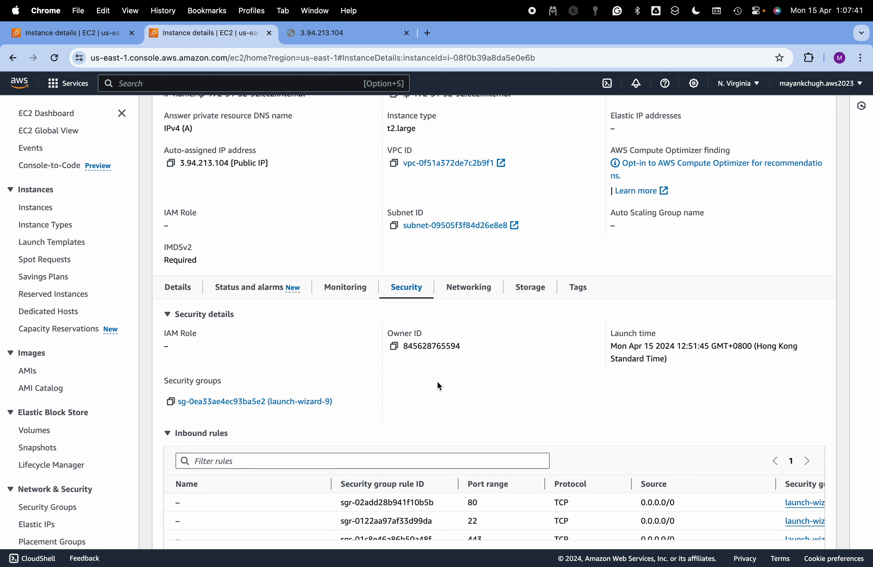
scroll(535, 379, up, 10)
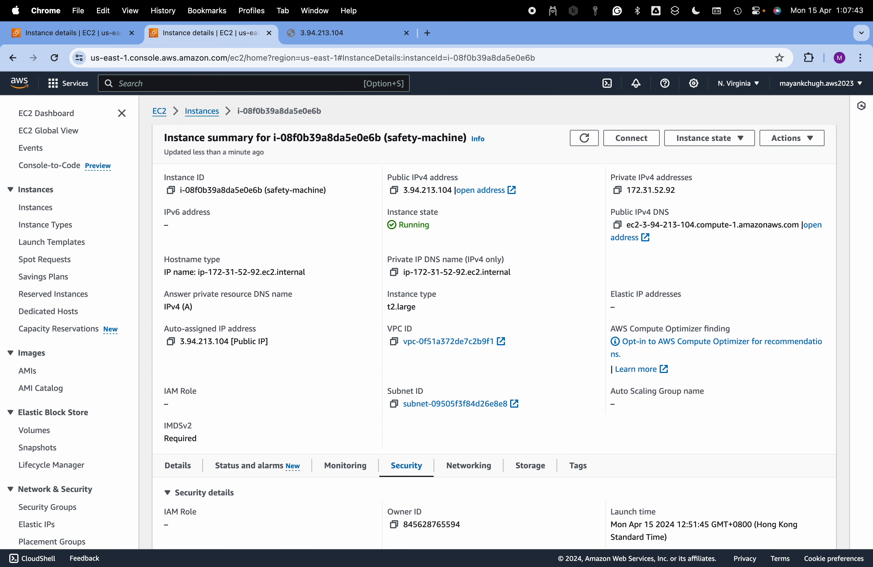
Return to the 3.94.213.104:8080 tab and reload the application page, glancing briefly at the log in VS Code
click(343, 33)
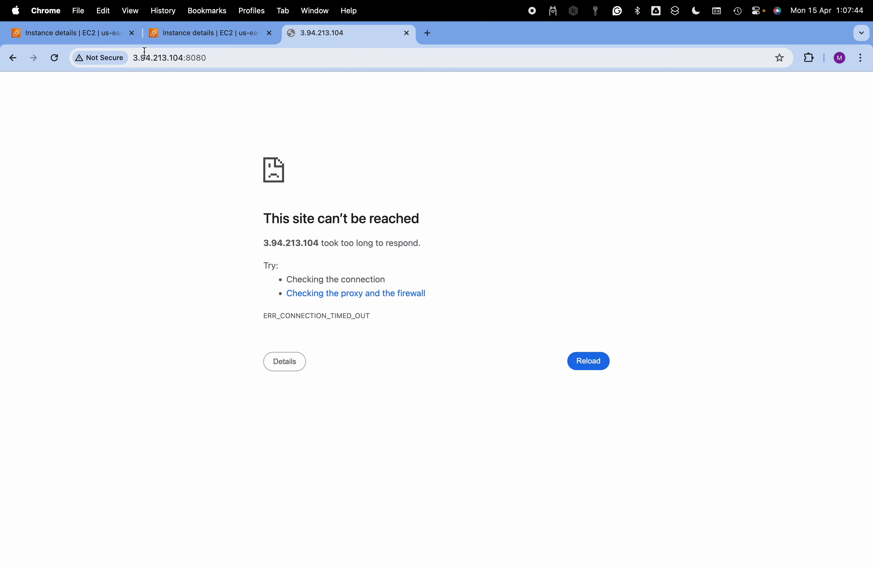
click(244, 58)
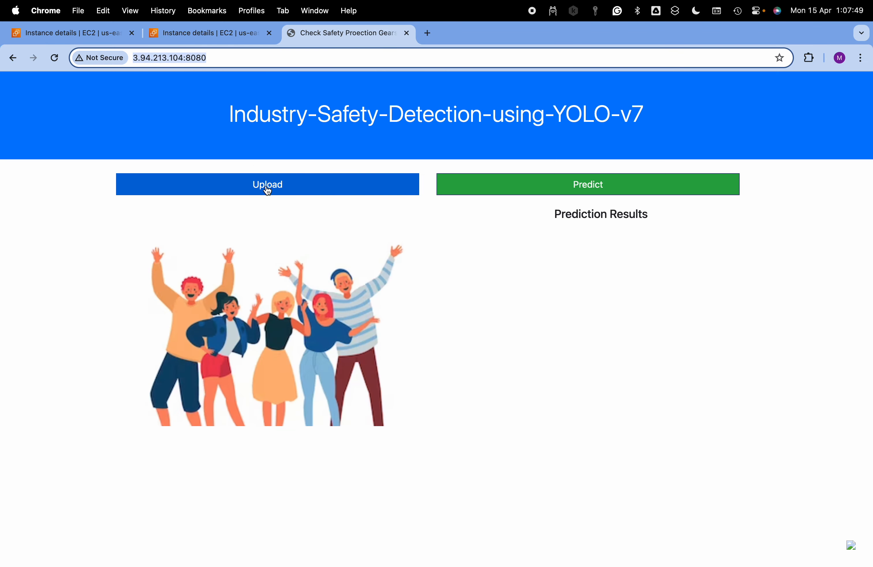
key(ctrl+Left)
click(554, 323)
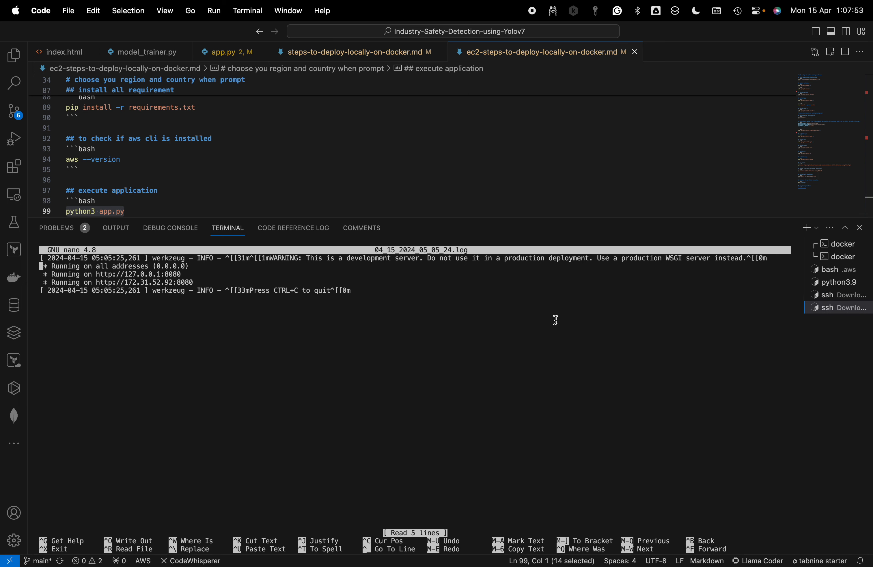
key(ctrl+Right)
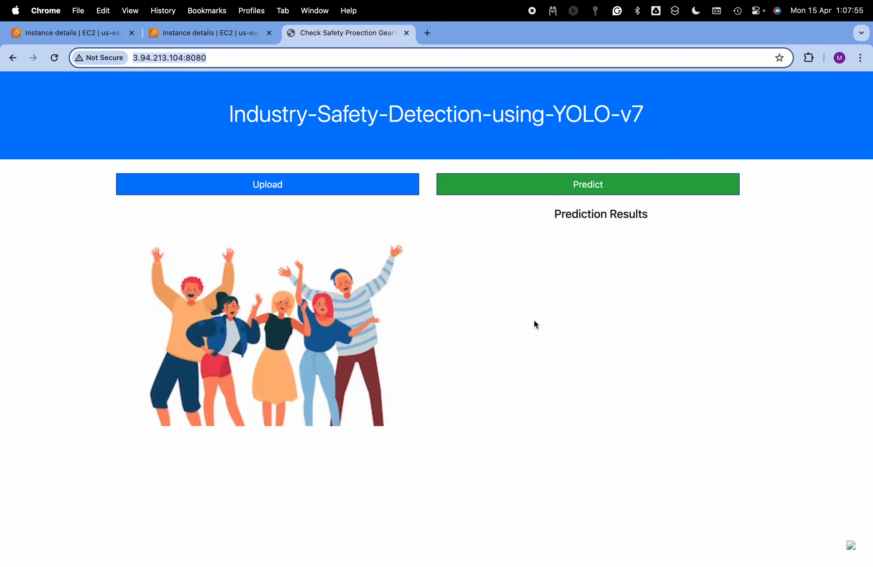
Upload inputImage.jpg, replace it with test.jpeg from the data folder, and run the prediction
click(300, 185)
double_click(349, 195)
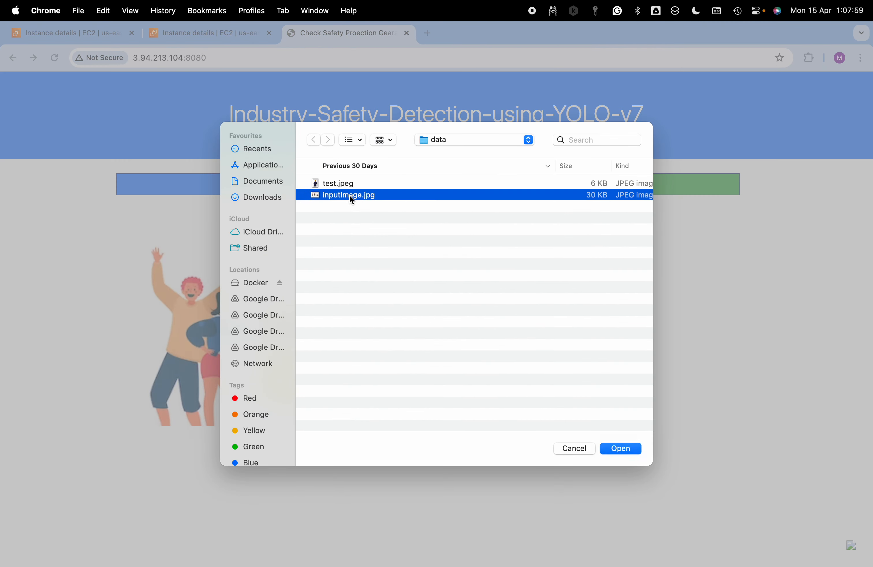
click(321, 189)
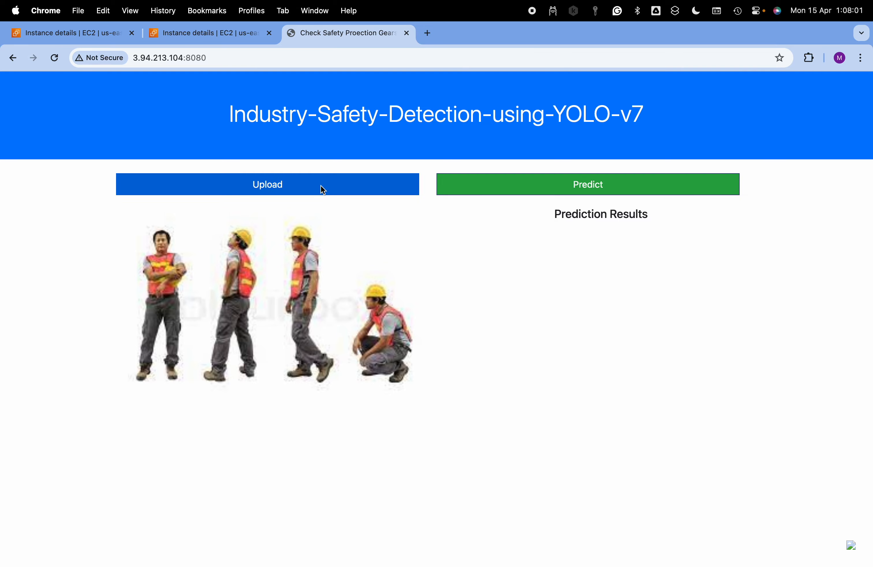
click(338, 182)
double_click(338, 183)
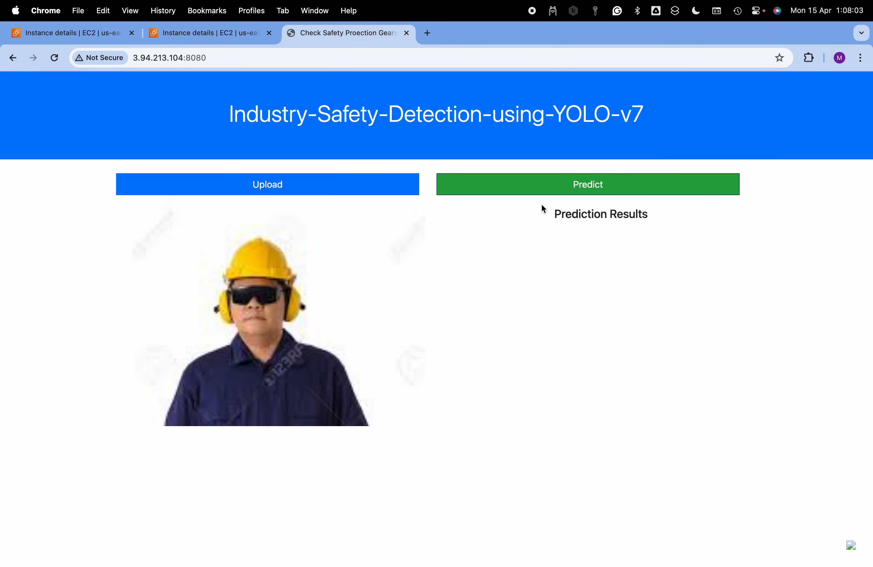
click(580, 191)
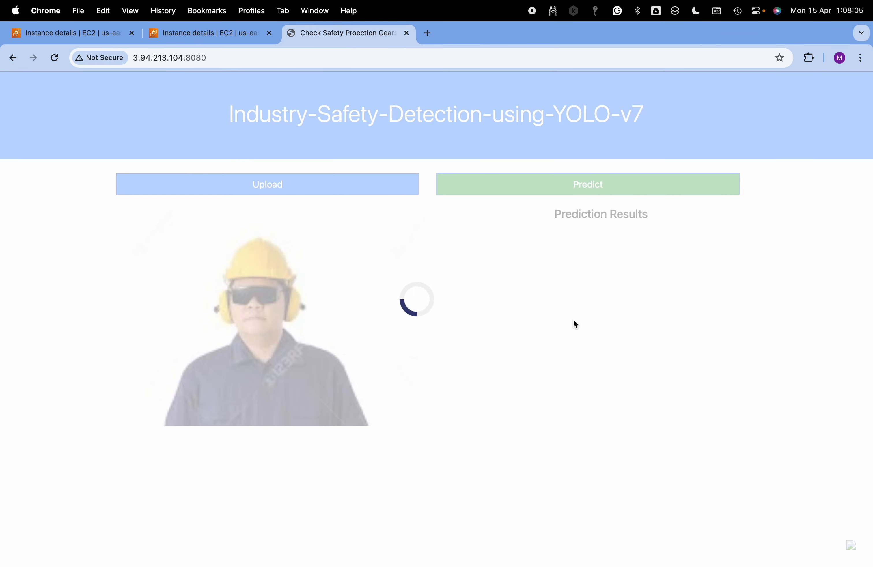
Check the output of python3 app.py in its VS Code SSH terminal while waiting for the prediction in Chrome
key(super+Tab)
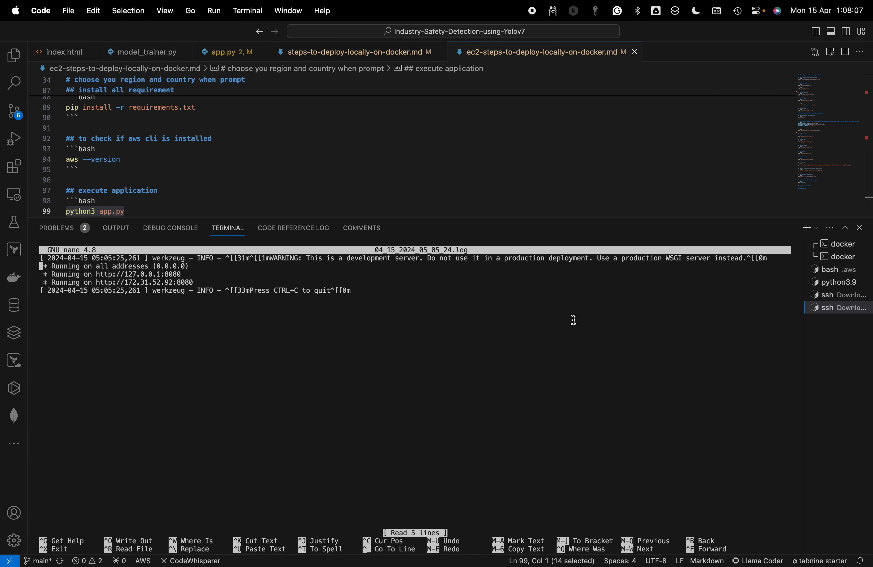
click(829, 297)
click(831, 299)
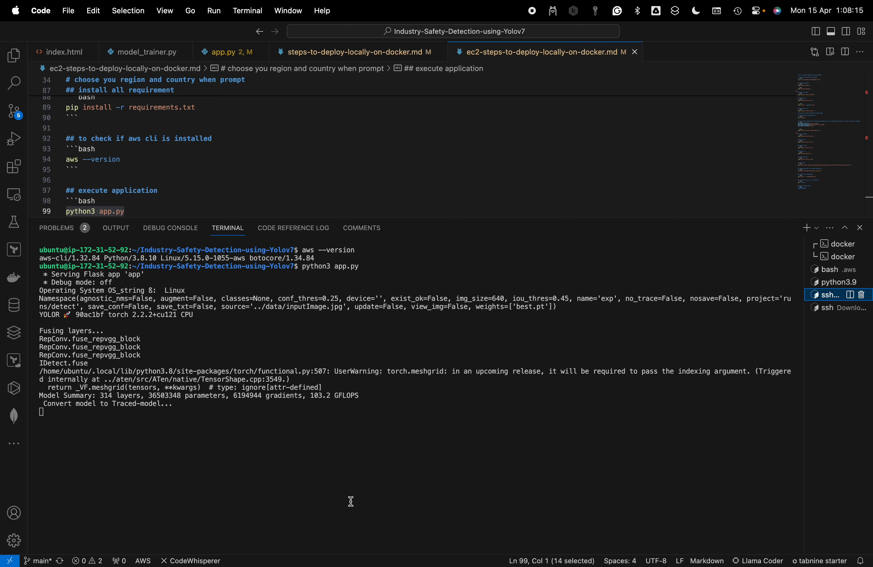
key(ctrl+Right)
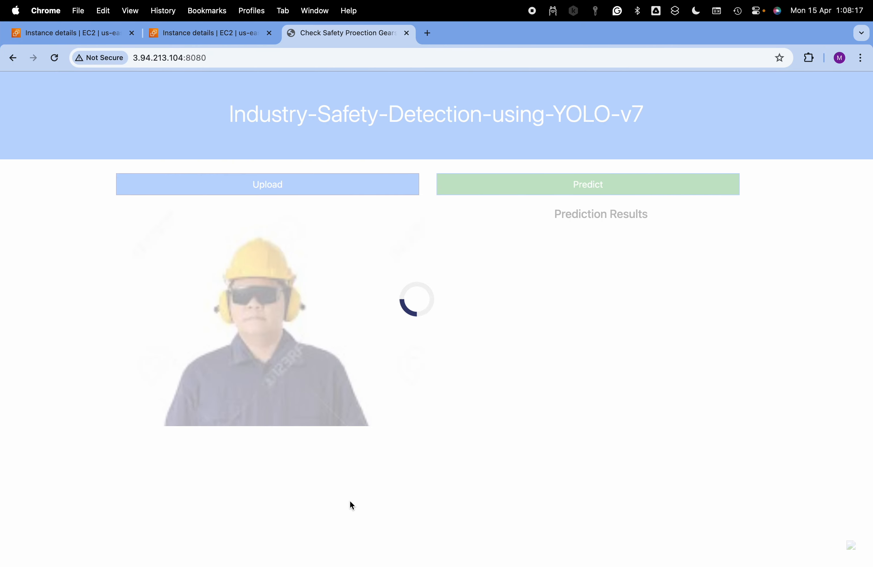
key(ctrl+Left)
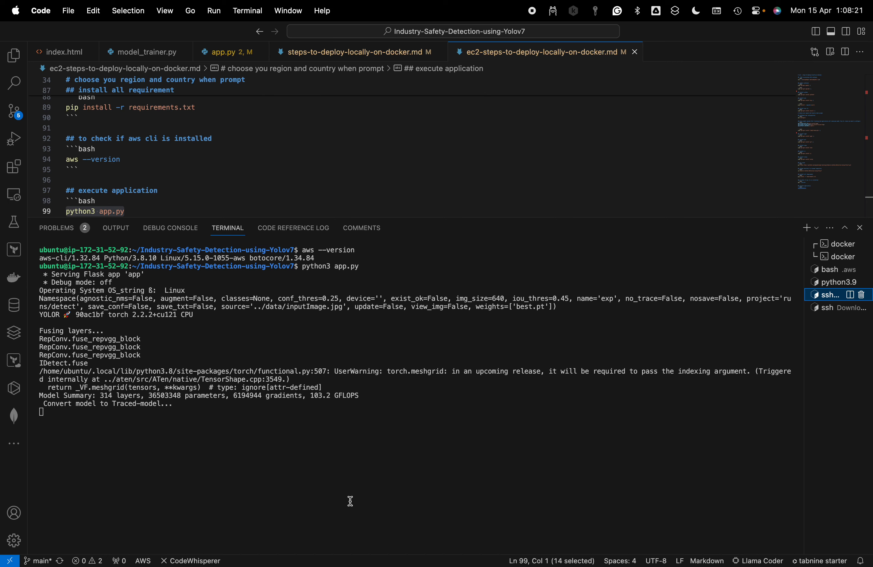
key(ctrl+Right)
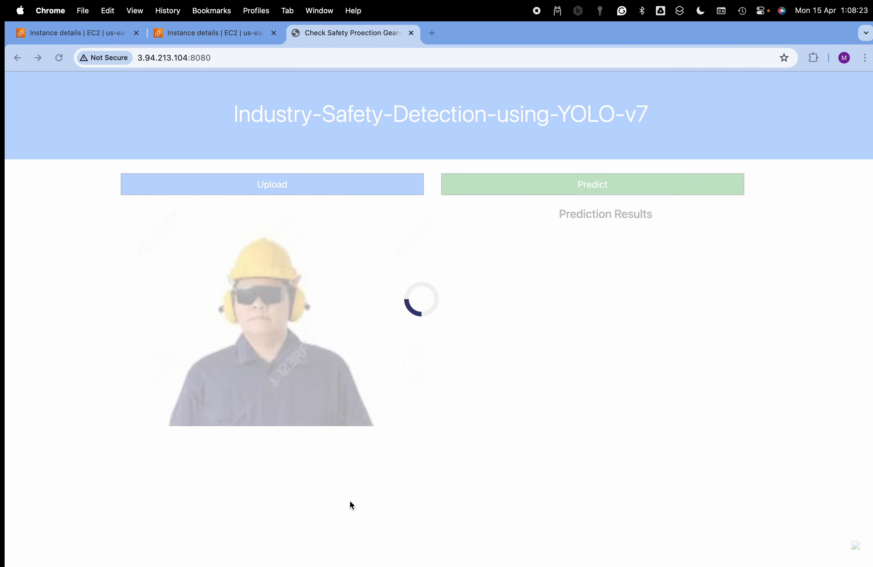
key(ctrl+Left)
key(ctrl+Right)
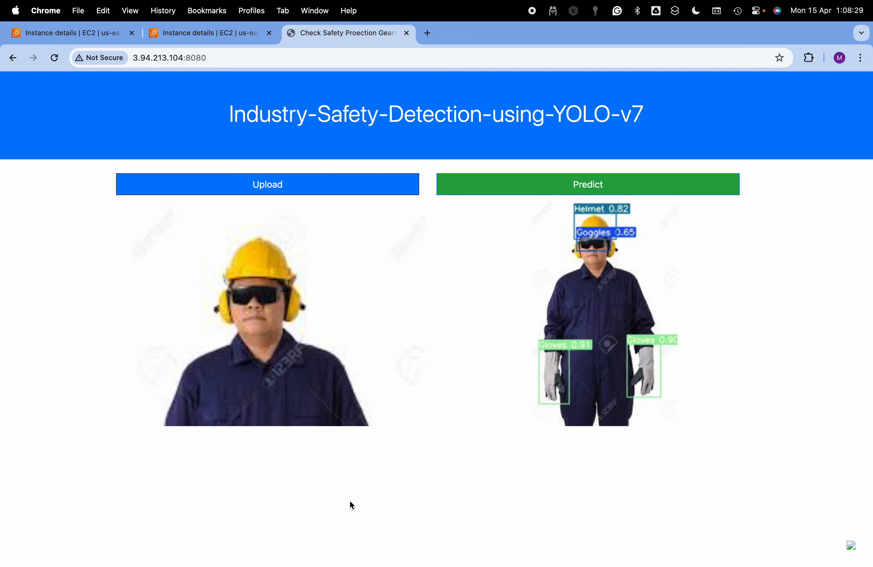
In VS Code, reopen 04_15_2024_05_05_24.log in nano to examine the S3 download entry, and check the app's terminal output
key(ctrl+Left)
click(837, 312)
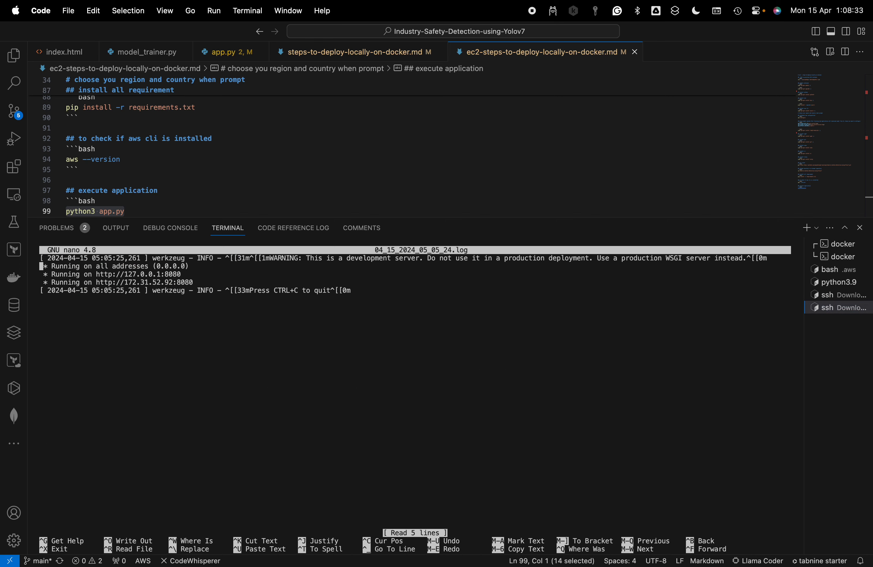
key(ctrl+x)
key(Up)
key(Return)
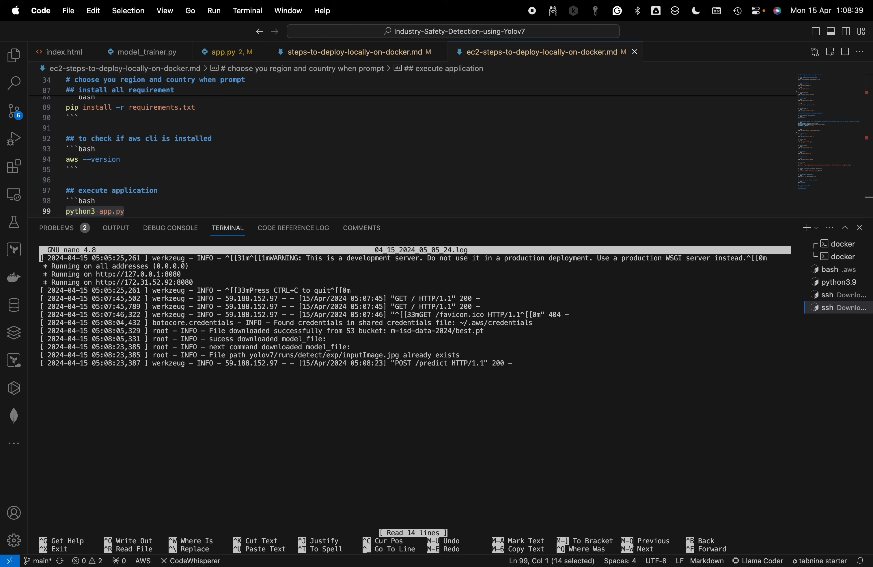
drag(391, 331, 499, 332)
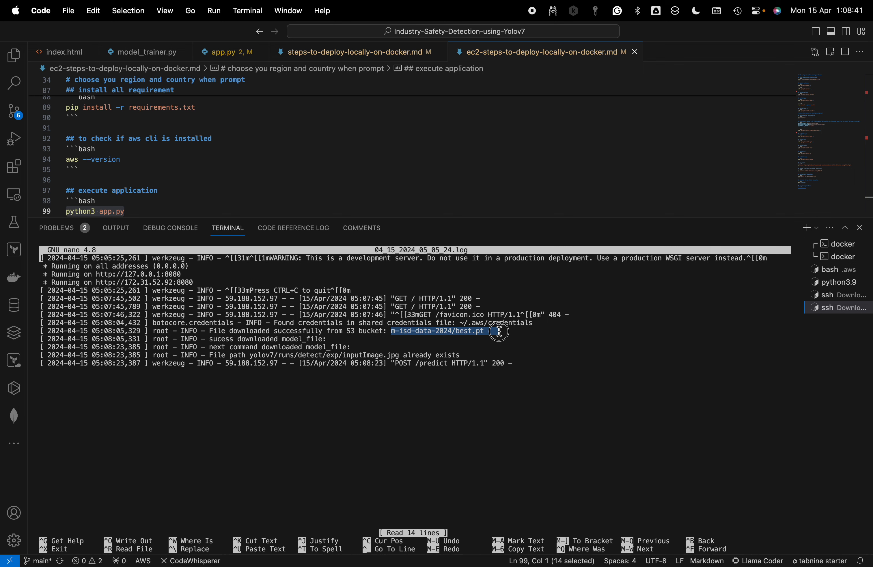
click(829, 294)
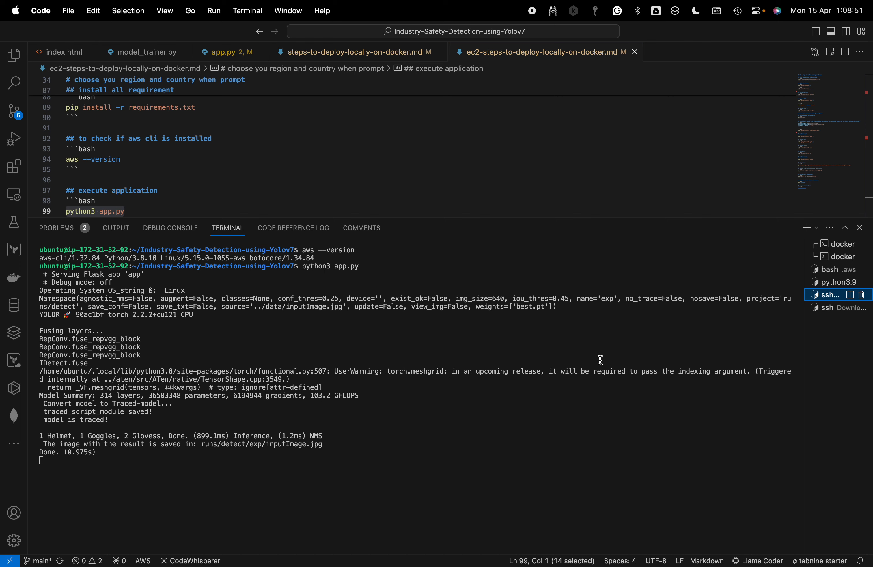
Exit nano in the log's SSH session and move up to the Industry-Safety-Detection-using-Yolov7 folder
click(829, 311)
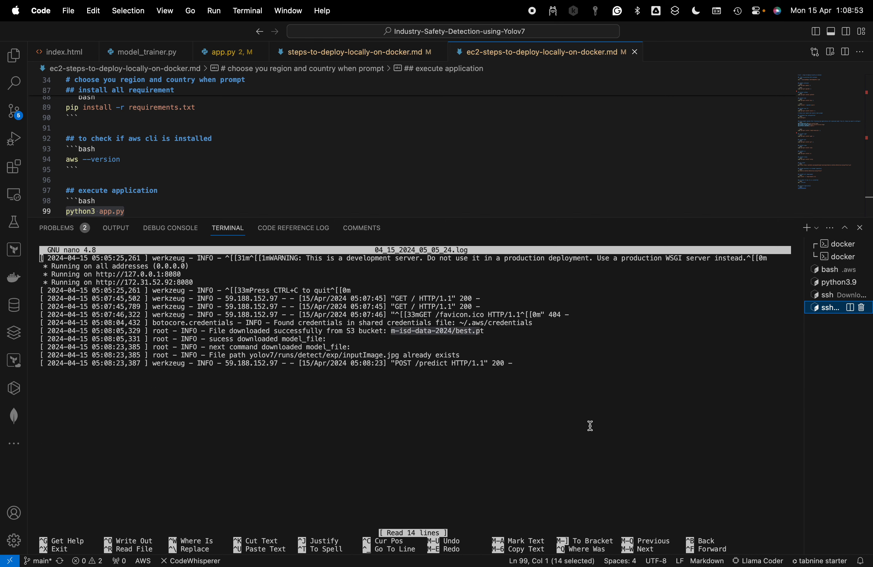
key(ctrl+x)
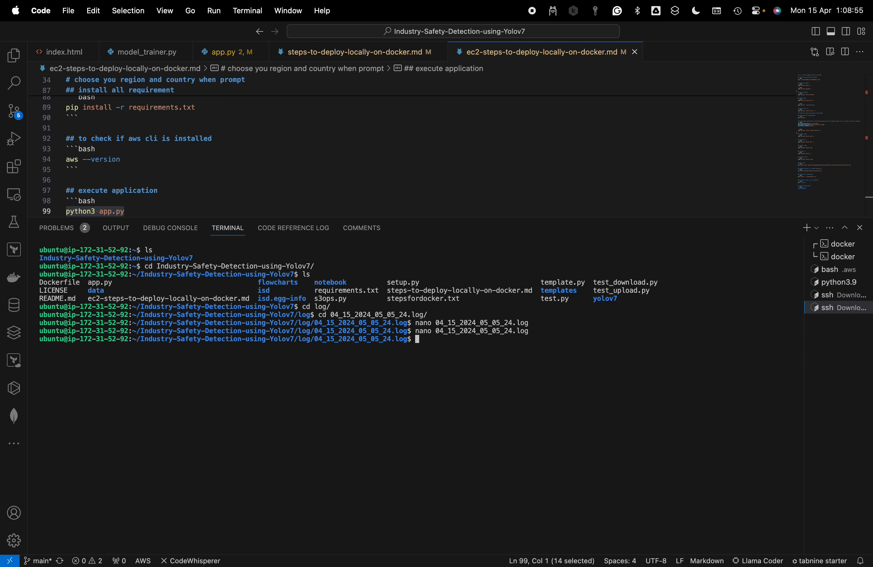
text(cd ..)
key(Return)
text(cd,,)
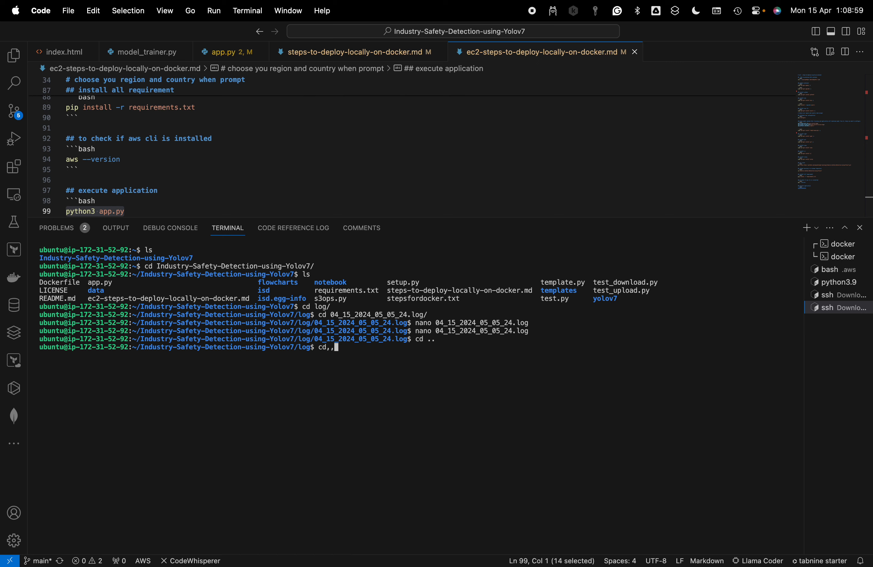
key(Return)
text(ls)
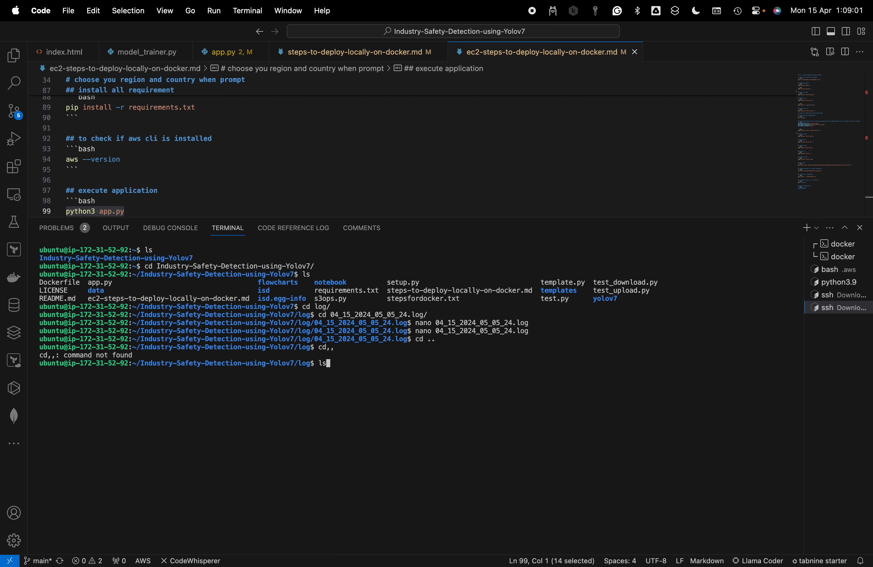
key(Return)
text(cd ..)
key(Return)
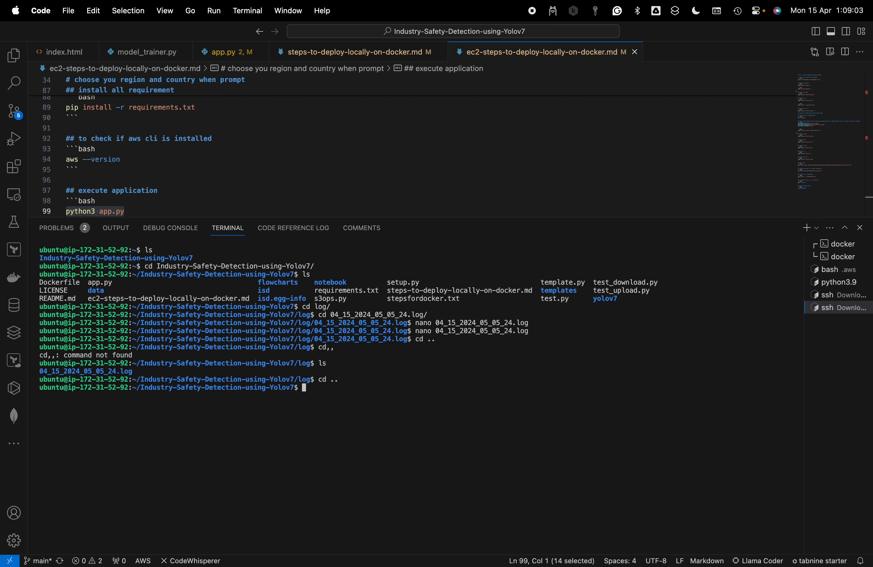
List the contents of the project folder and highlight the listed files and folders
text(ls)
key(Return)
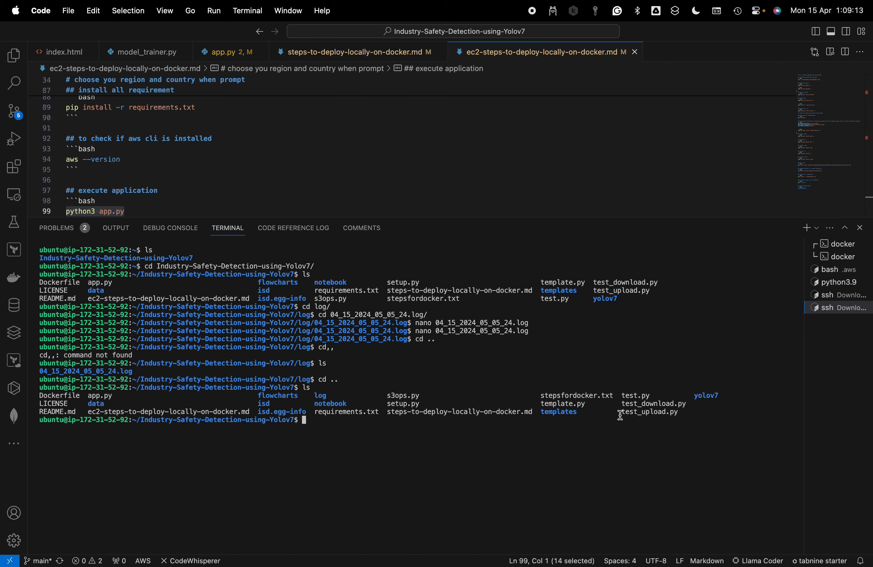
click(694, 412)
drag(695, 412, 40, 400)
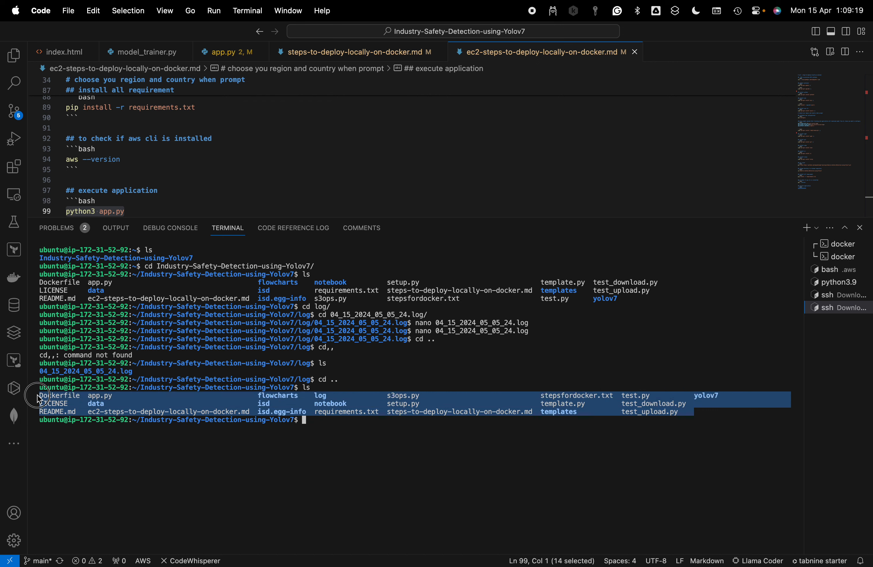
Move into the yolov7 folder in the SSH session, list its contents and highlight best.pt
click(465, 439)
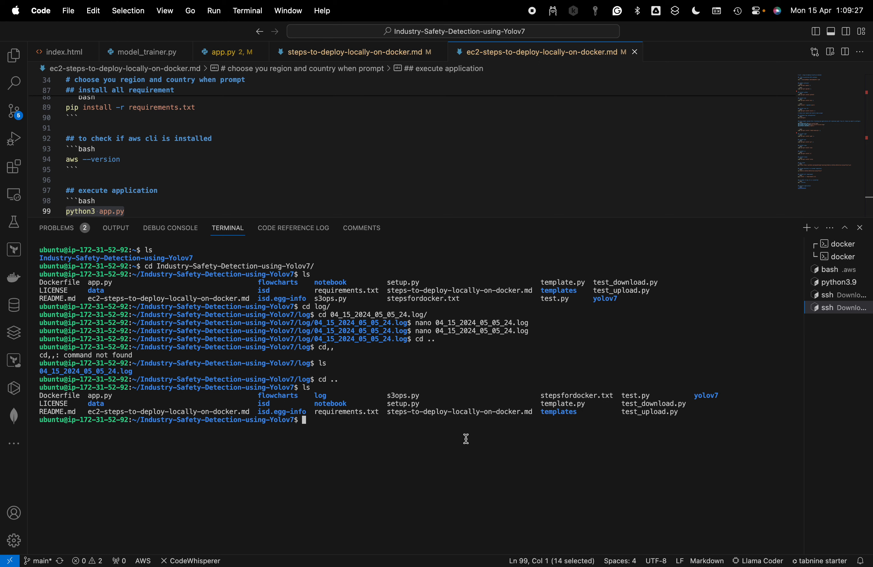
text(cd yolo)
key(Tab)
key(Return)
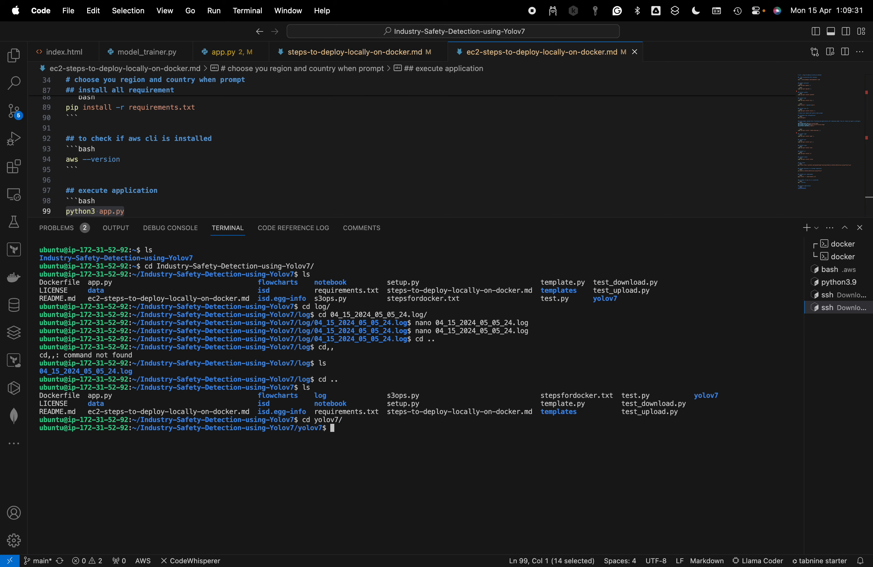
text(ls)
key(Return)
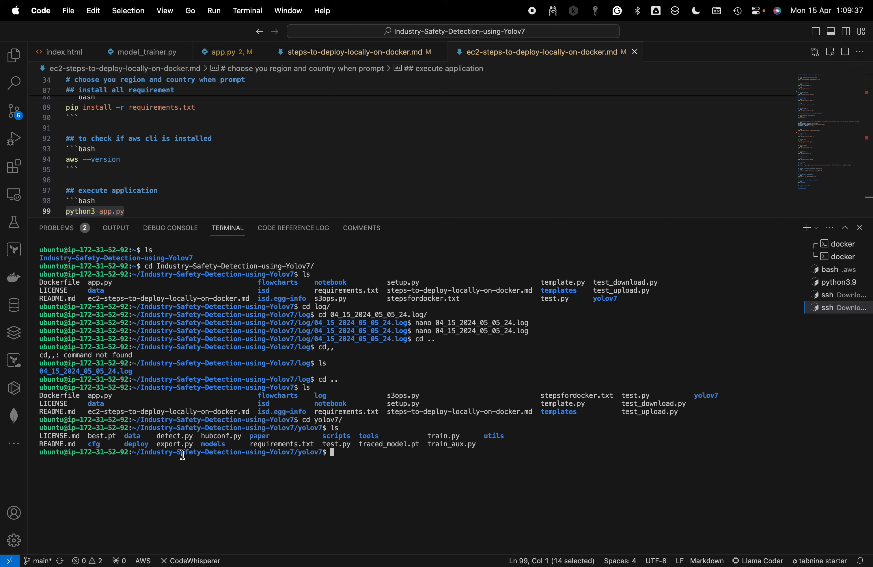
drag(117, 437, 92, 437)
List the yolov7 folder in long format, sorted by modification time with the oldest first, using ls -ltr
text(ls -ltr)
key(Return)
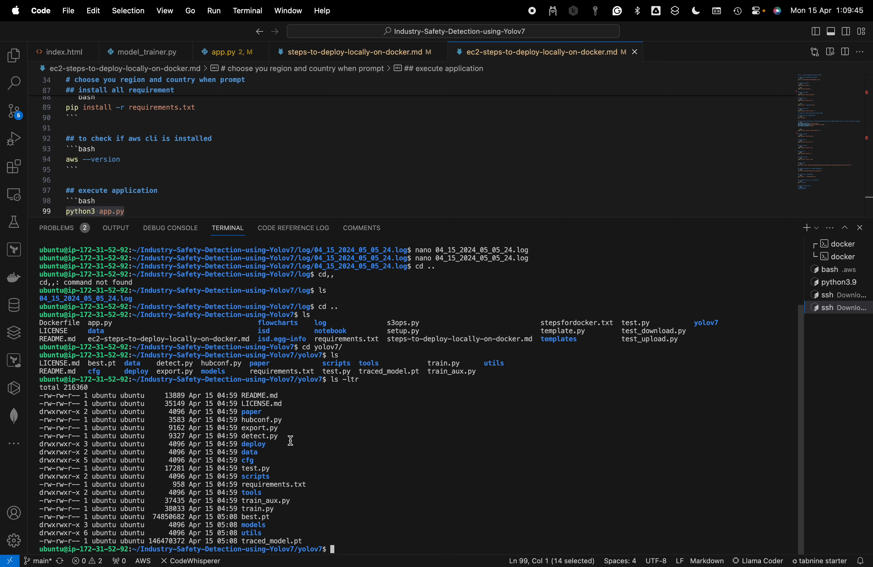
Clear the terminal, rerun ls -ltr in the yolov7 folder and highlight the best.pt entry to examine its size and timestamp
text(cleaa)
key(BackSpace)
text(r)
key(Return)
key(Up)
key(Up)
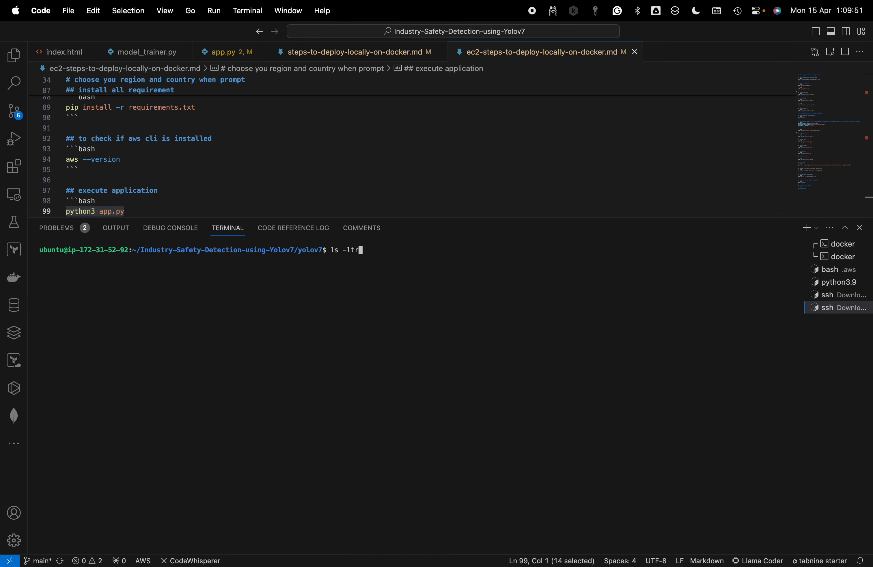
key(Return)
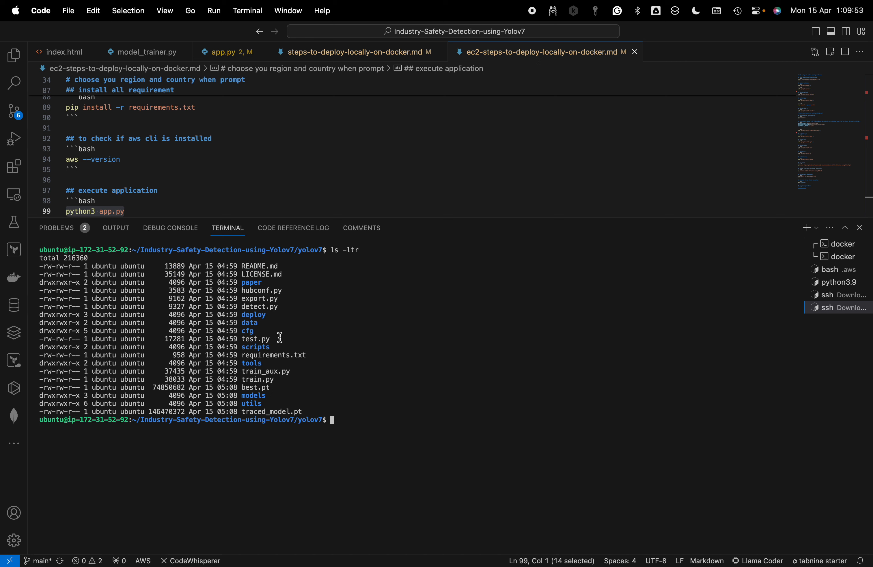
drag(285, 386, 22, 393)
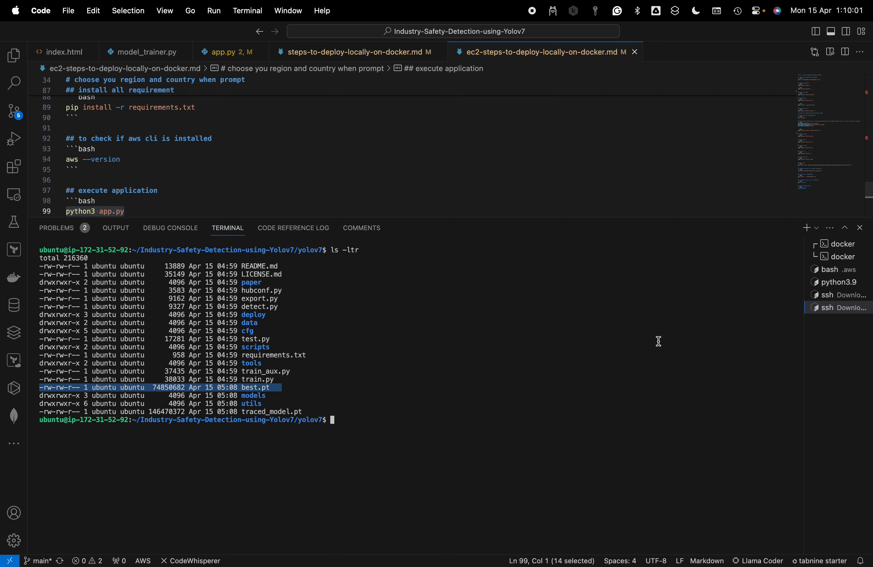
Switch to Chrome to view the prediction on the Industry-Safety-Detection-using-YOLO-v7 page
key(super+Tab)
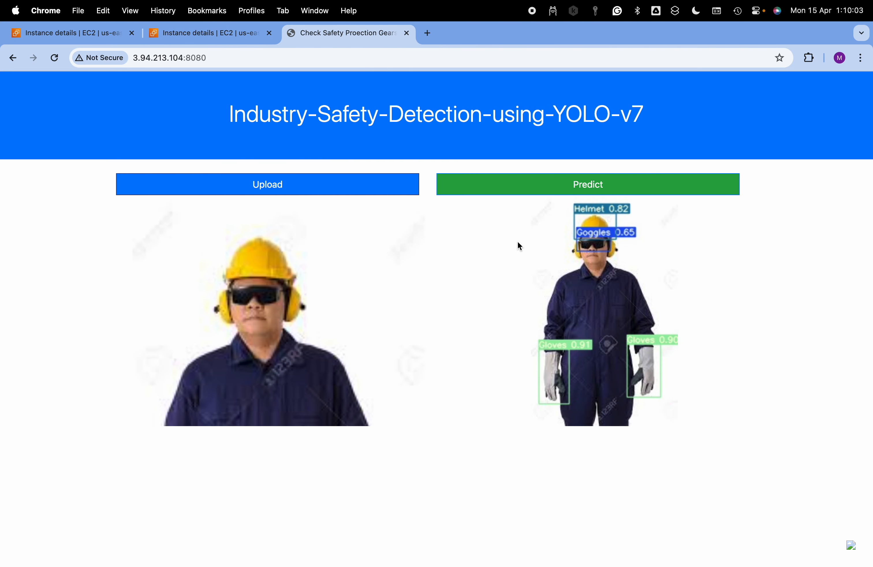